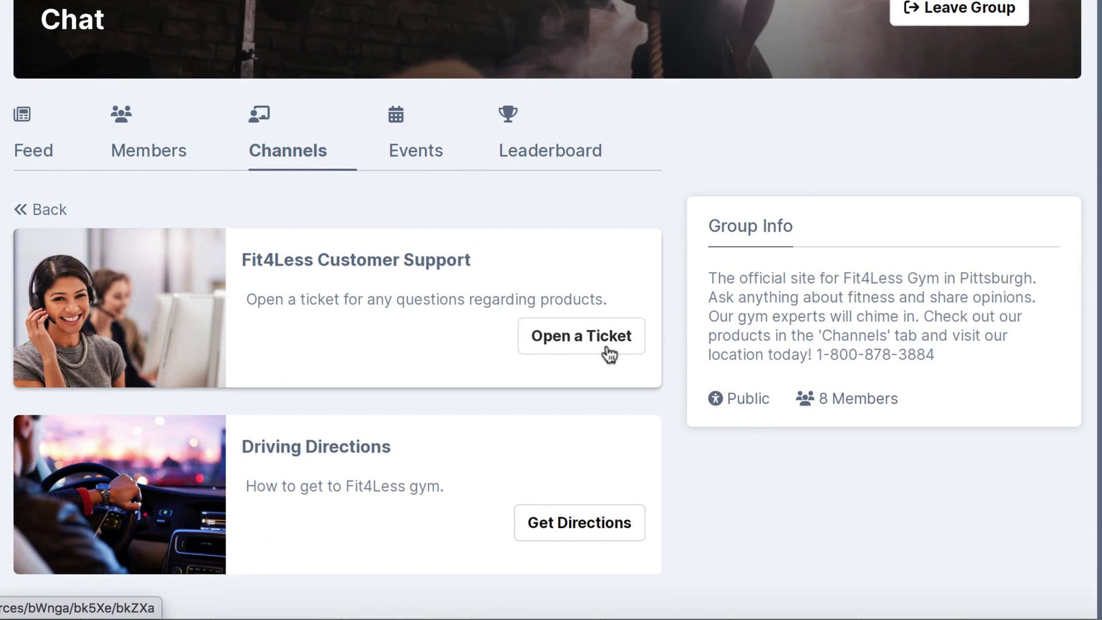
Return to the group's channel list, look through the posts in the Fitness Blog channel, and go back to the channels.
{"action": "key", "text": "alt+Left"}
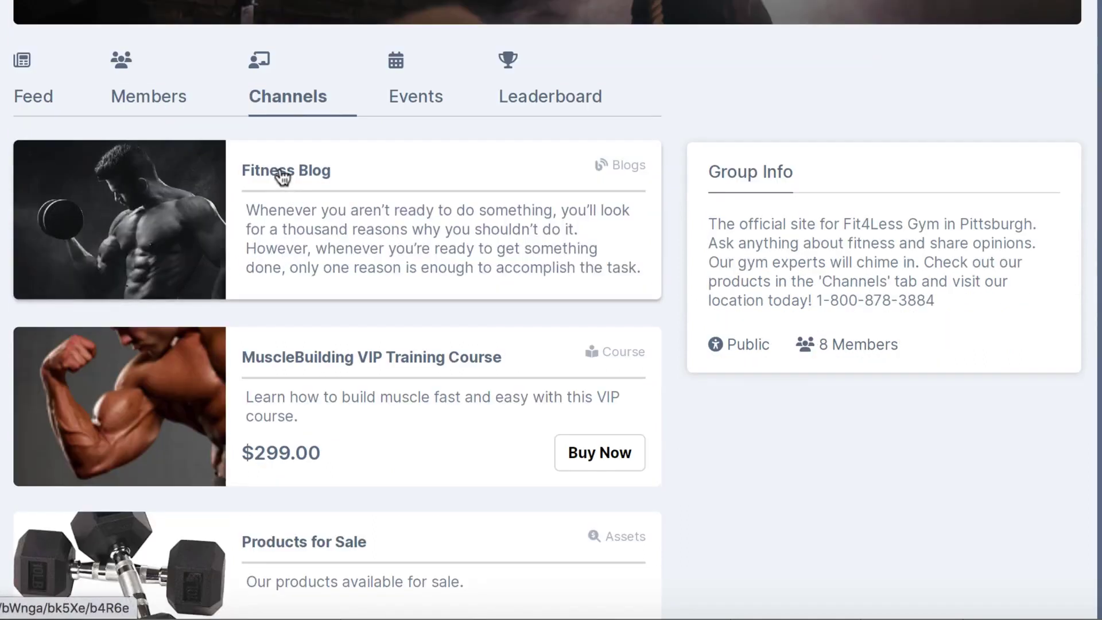
{"action": "left_click", "coordinate": [281, 177]}
{"action": "scroll", "coordinate": [503, 381], "scroll_direction": "down", "scroll_amount": 5}
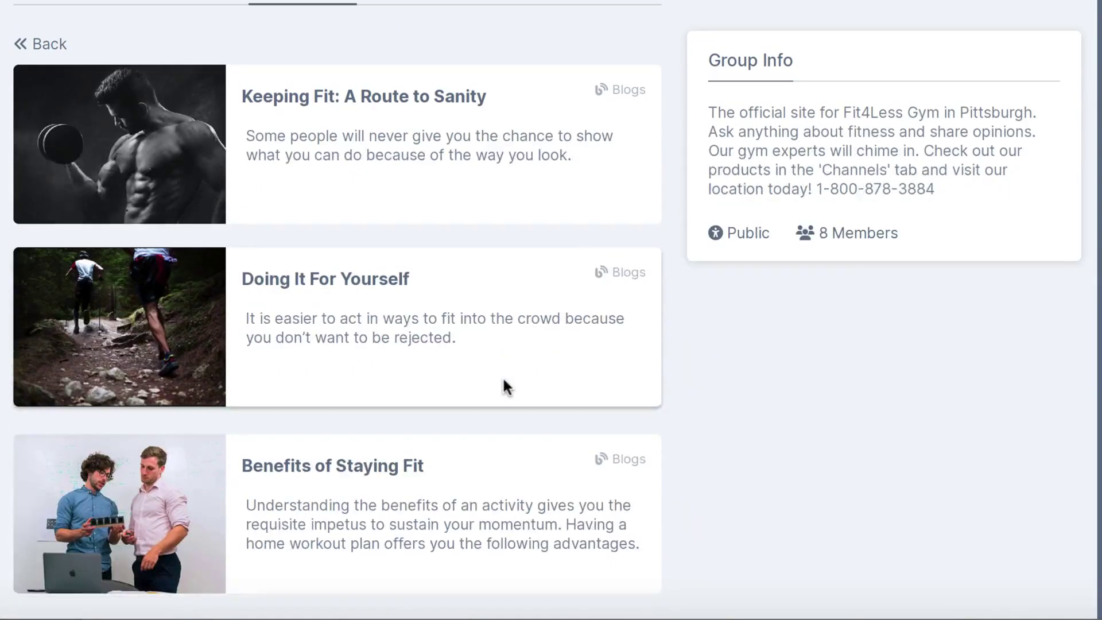
{"action": "scroll", "coordinate": [503, 381], "scroll_direction": "up", "scroll_amount": 2}
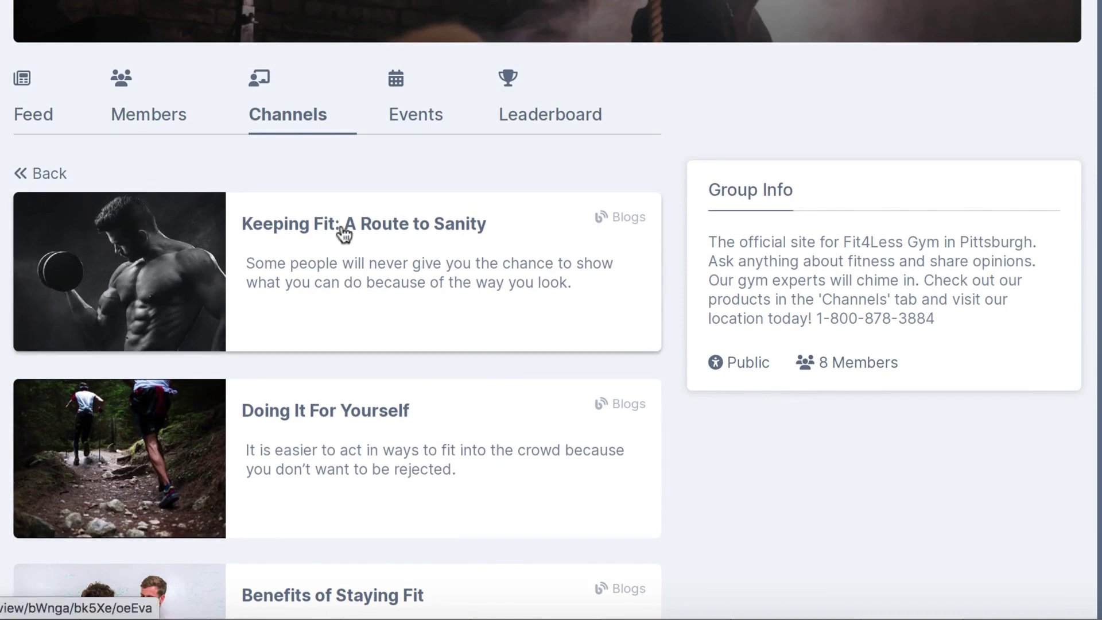
{"action": "scroll", "coordinate": [343, 232], "scroll_direction": "up", "scroll_amount": 1}
{"action": "left_click", "coordinate": [283, 143]}
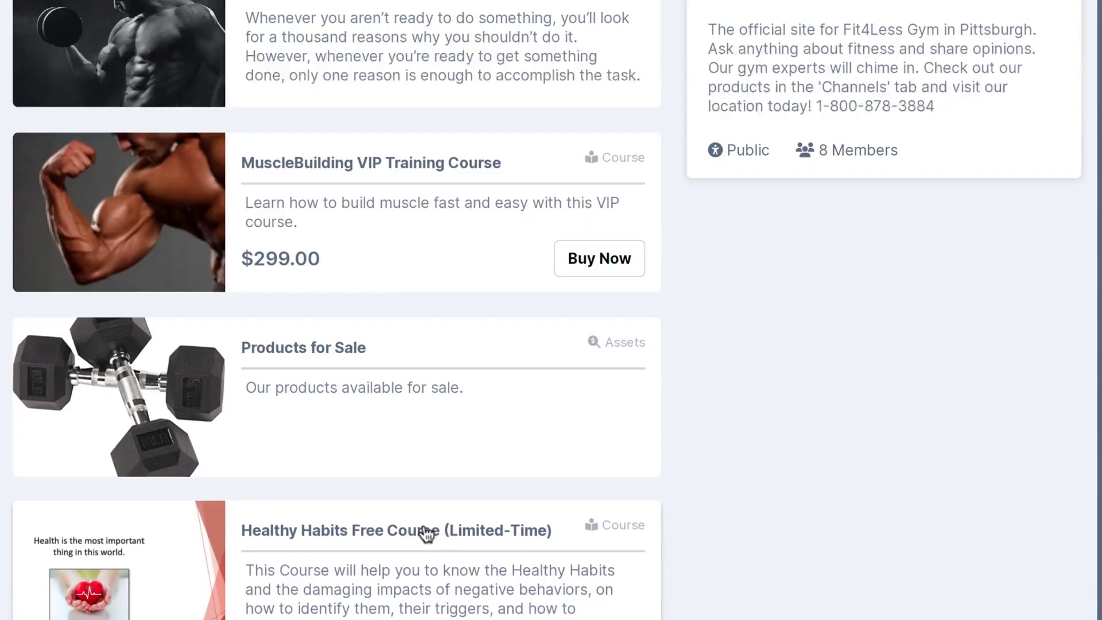
Open the Healthy Habits Free Course, and start buying the MuscleBuilding VIP Training Course.
{"action": "left_click", "coordinate": [427, 531]}
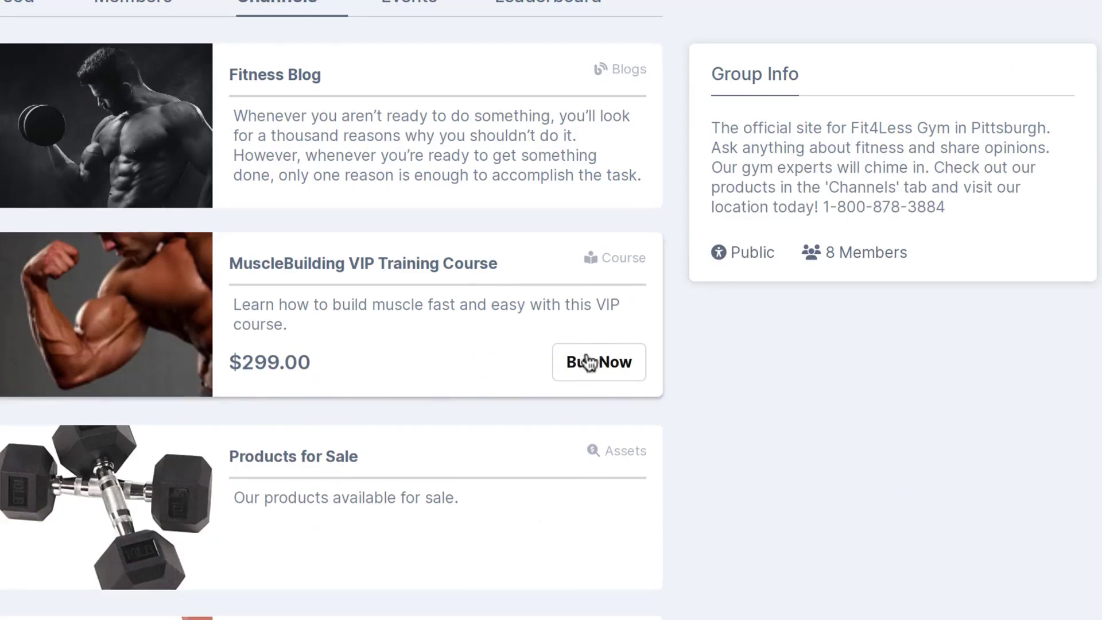
{"action": "left_click", "coordinate": [589, 363]}
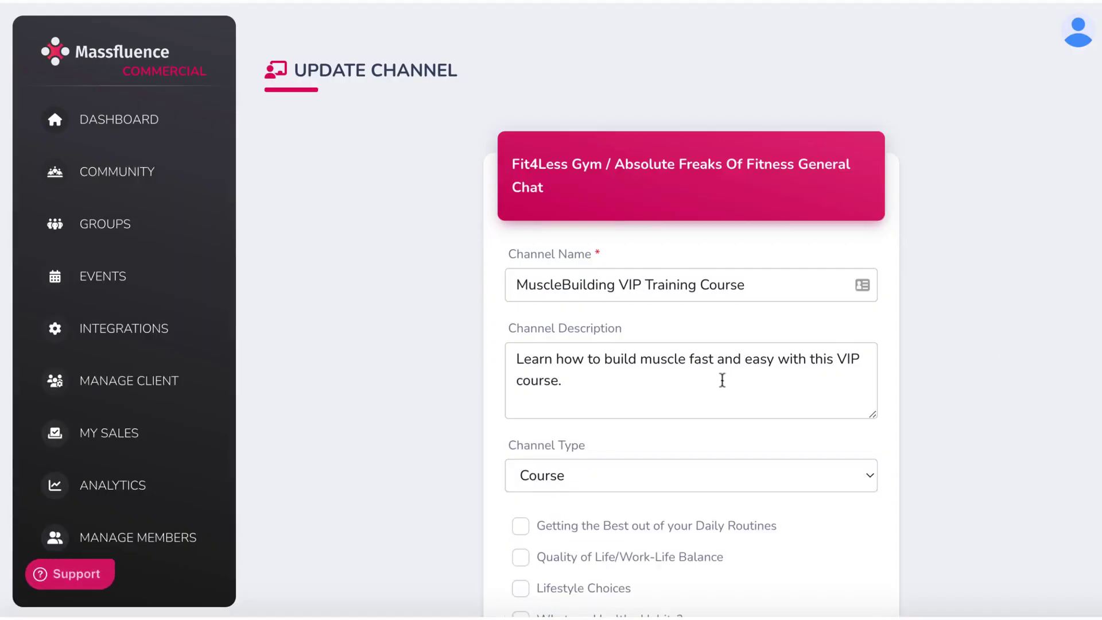
Add Getting the Best out of your Daily Routines and Quality of Life/Work-Life Balance to the MuscleBuilding VIP Training Course channel with Paid access.
{"action": "scroll", "coordinate": [721, 379], "scroll_direction": "down", "scroll_amount": 2}
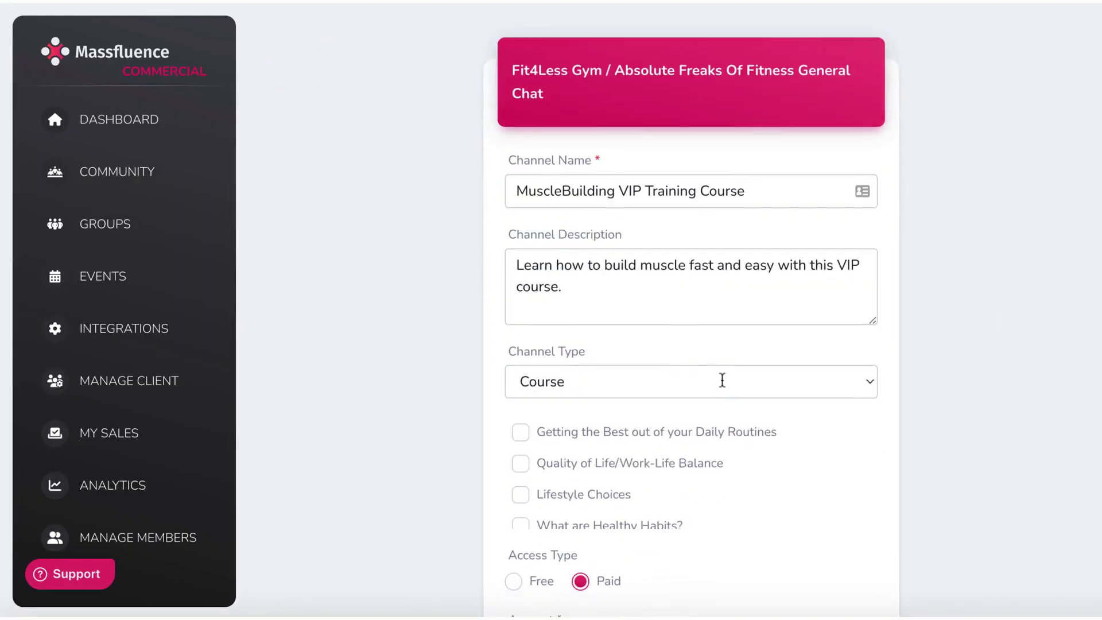
{"action": "left_click", "coordinate": [522, 396]}
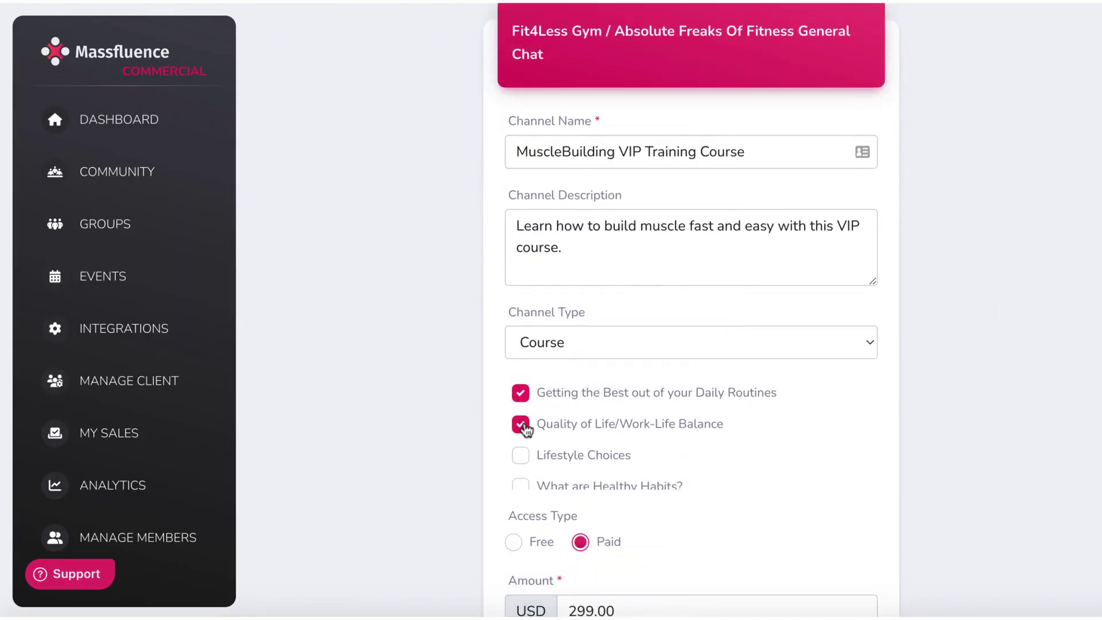
{"action": "scroll", "coordinate": [519, 430], "scroll_direction": "down", "scroll_amount": 2}
{"action": "left_click", "coordinate": [513, 541]}
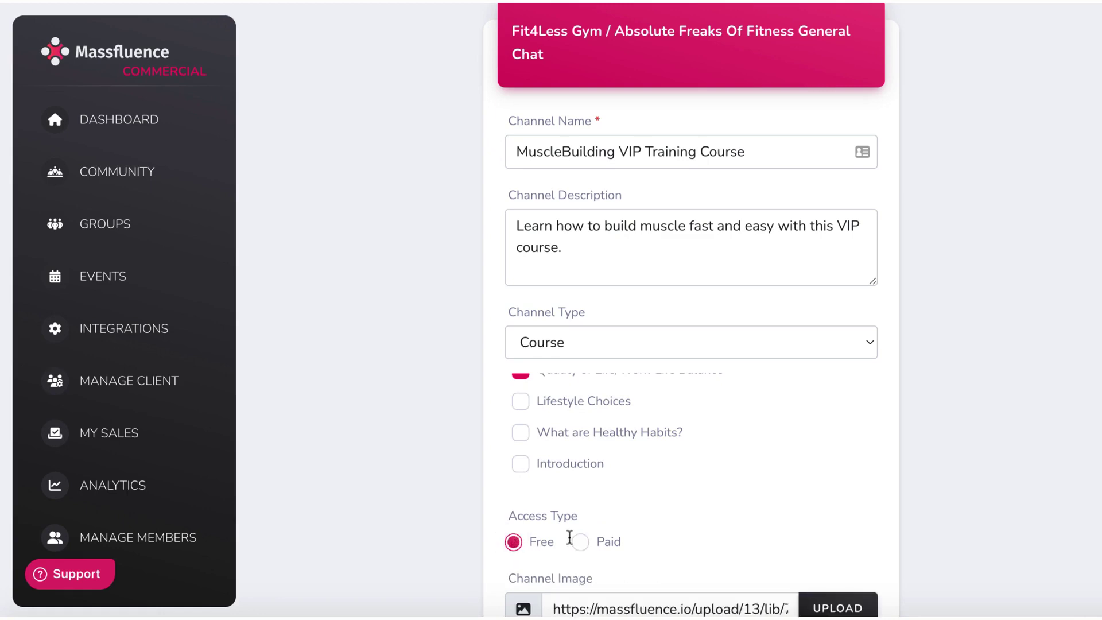
{"action": "left_click", "coordinate": [579, 543]}
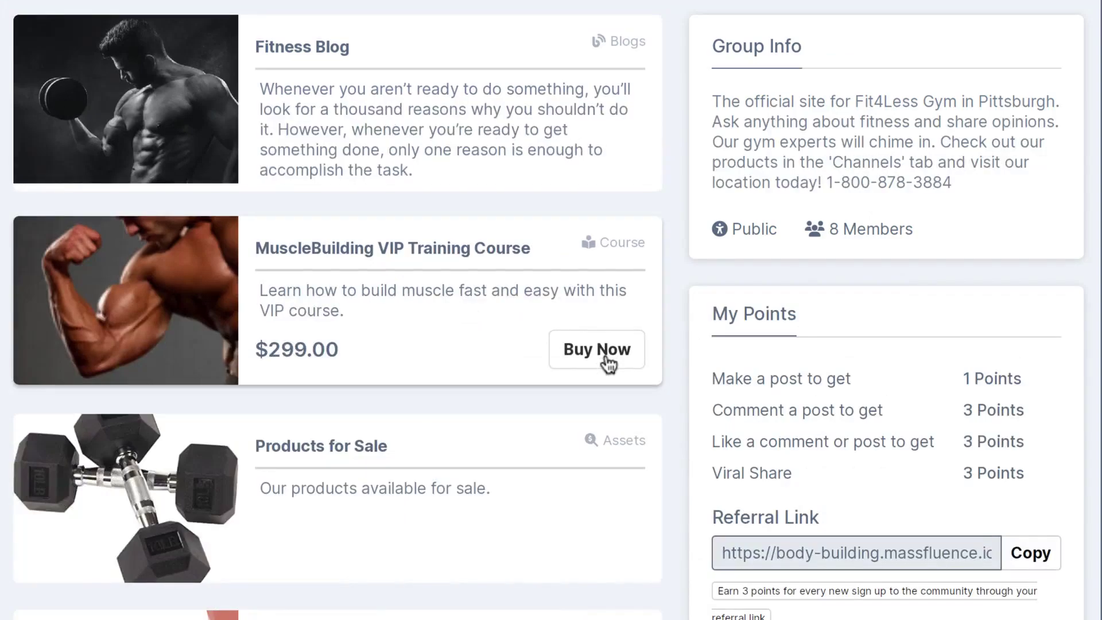
Open the purchase of the MuscleBuilding VIP Training Course from the group's channel list.
{"action": "left_click", "coordinate": [604, 358]}
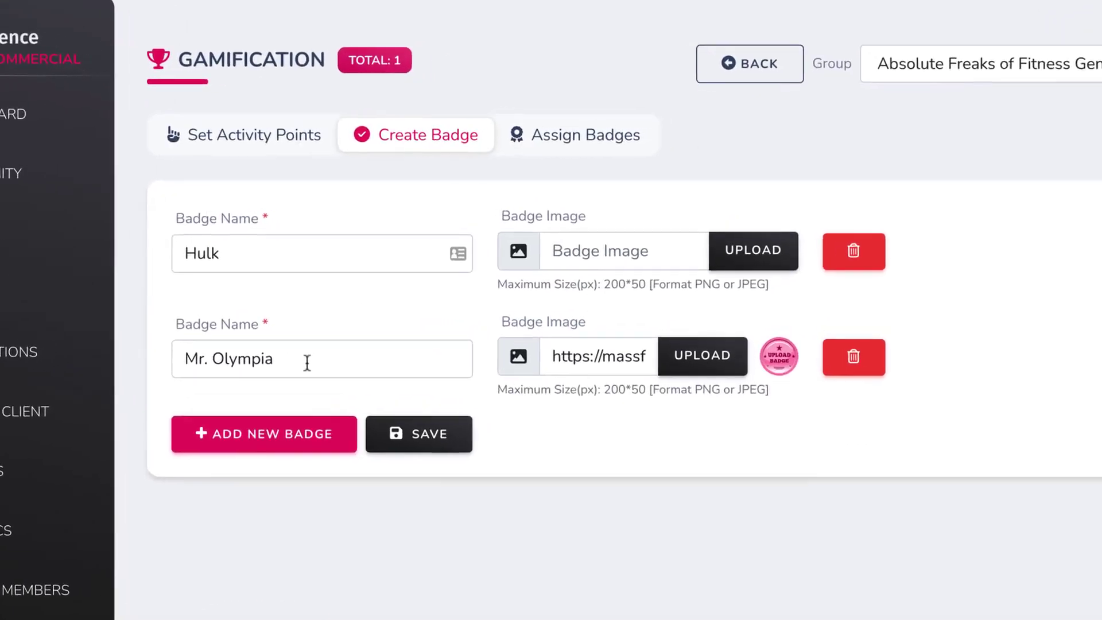
Set the Hulk badge to be issued when a member's total points reach 23.
{"action": "left_click", "coordinate": [228, 406]}
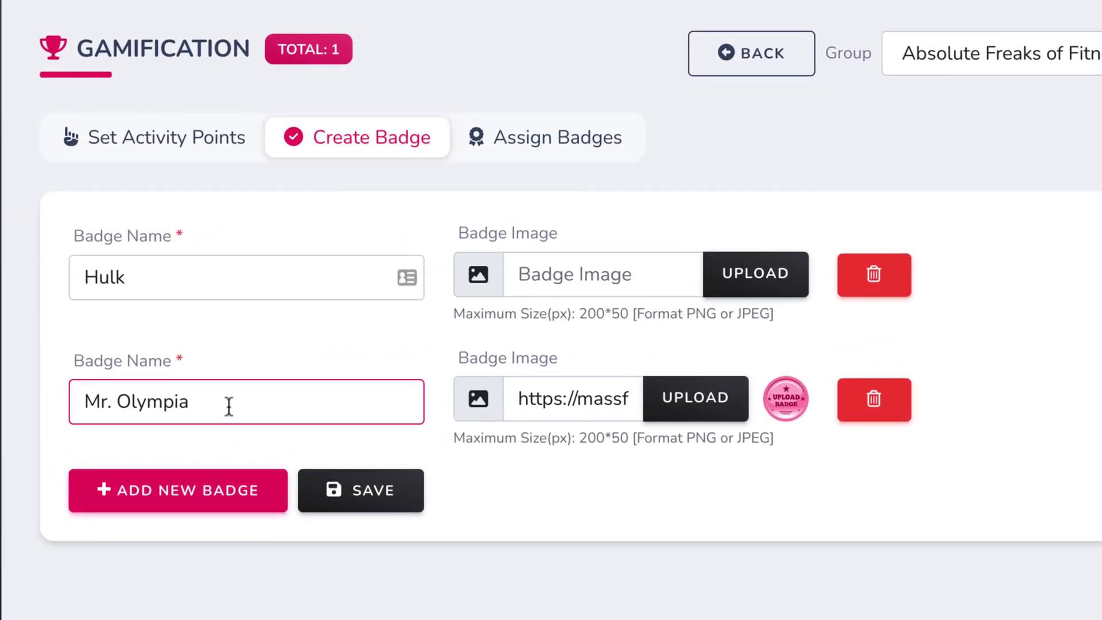
{"action": "left_click", "coordinate": [517, 135]}
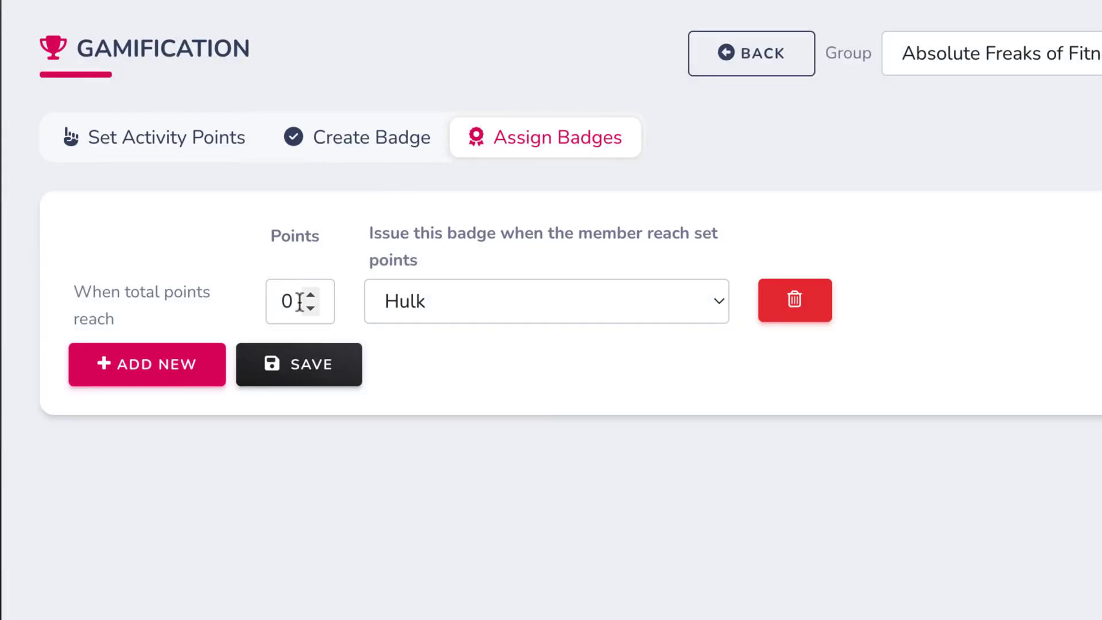
{"action": "double_click", "coordinate": [287, 301]}
{"action": "type", "text": "23"}
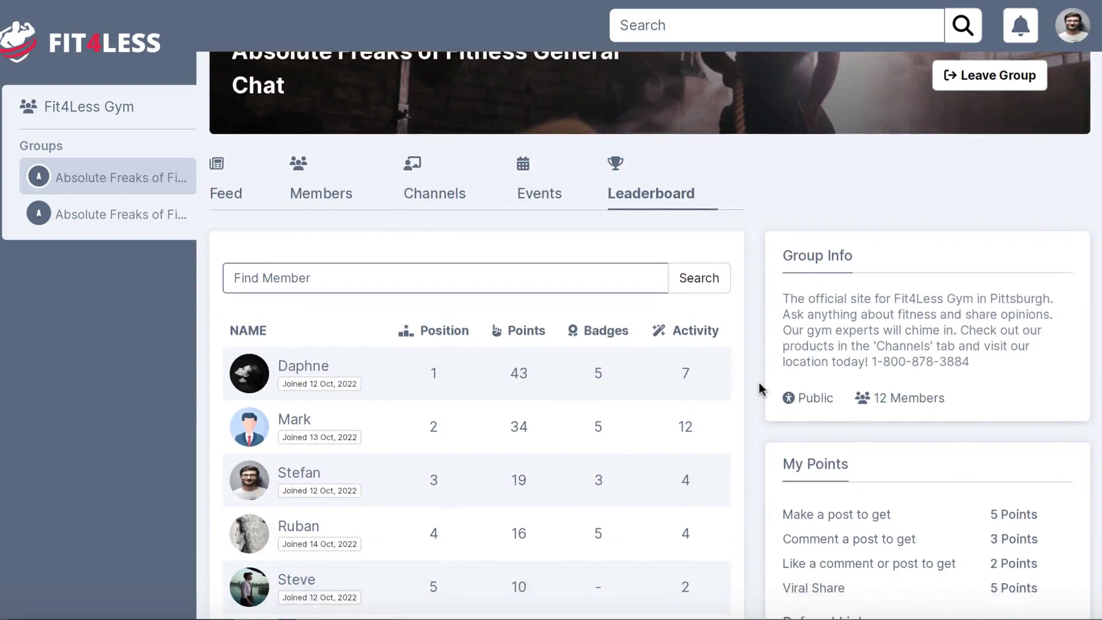
Like the creatine video post in the group feed and enter the comment "Yes!" with the emoji picker opened.
{"action": "scroll", "coordinate": [761, 384], "scroll_direction": "down", "scroll_amount": 2}
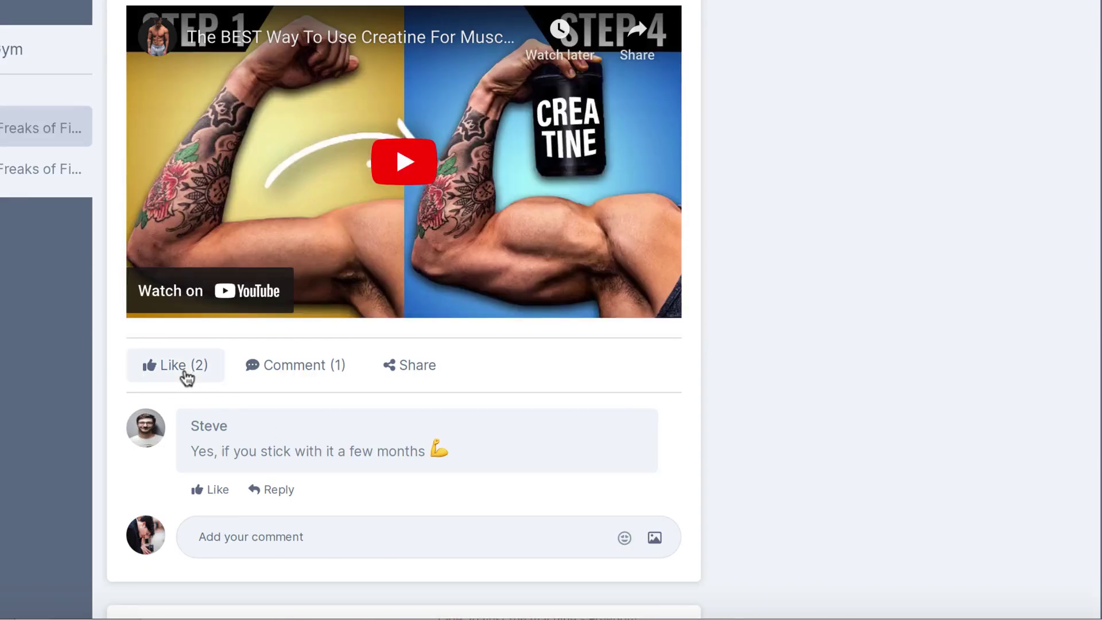
{"action": "left_click", "coordinate": [185, 374]}
{"action": "left_click", "coordinate": [251, 535]}
{"action": "type", "text": "Yes!"}
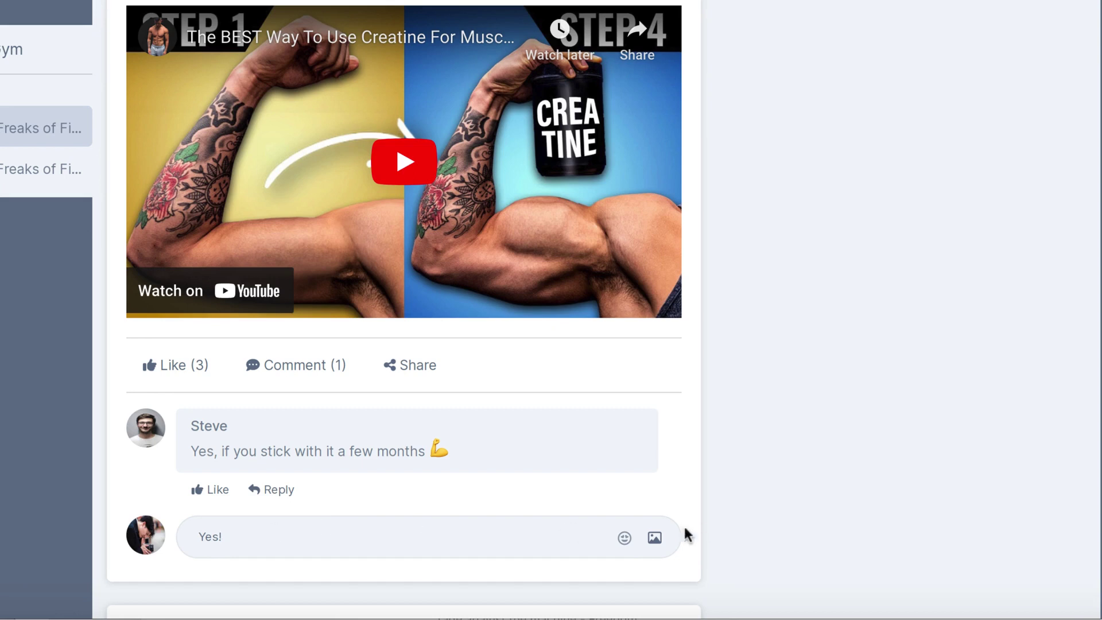
{"action": "left_click", "coordinate": [624, 537]}
{"action": "scroll", "coordinate": [384, 545], "scroll_direction": "down", "scroll_amount": 1}
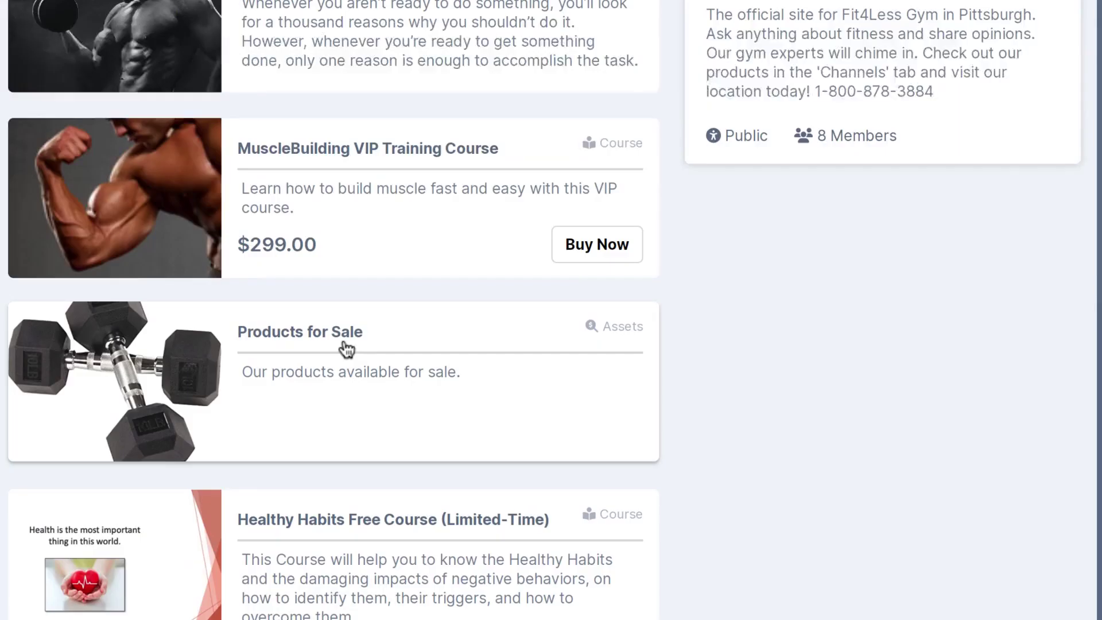
Open the Products for Sale channel and start buying the Weight Collection Kit.
{"action": "left_click", "coordinate": [344, 349]}
{"action": "scroll", "coordinate": [347, 350], "scroll_direction": "down", "scroll_amount": 3}
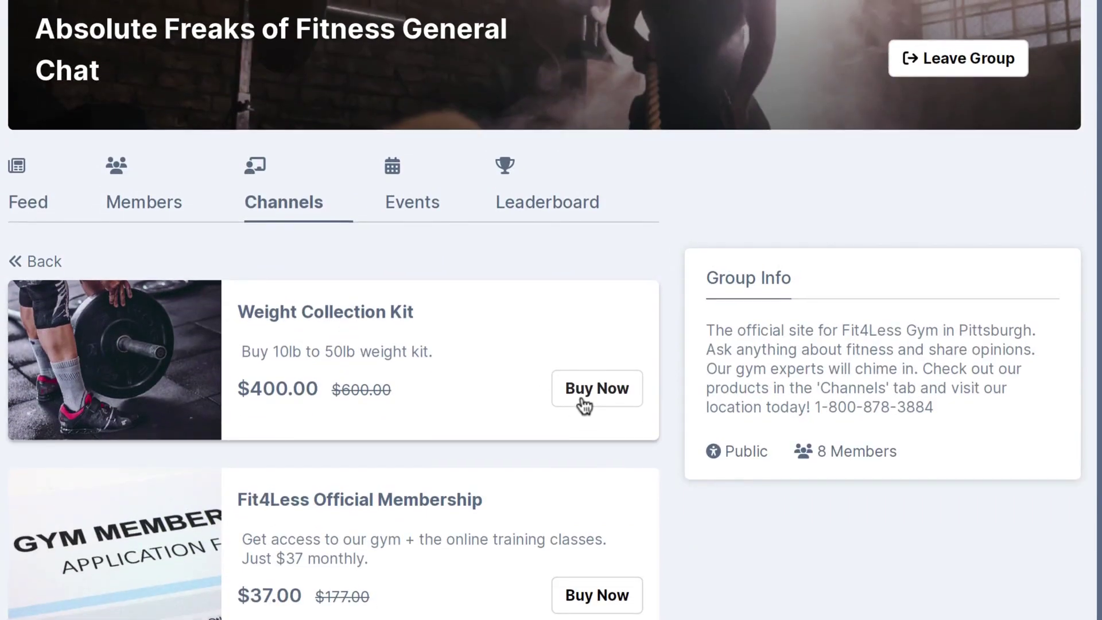
{"action": "left_click", "coordinate": [582, 403]}
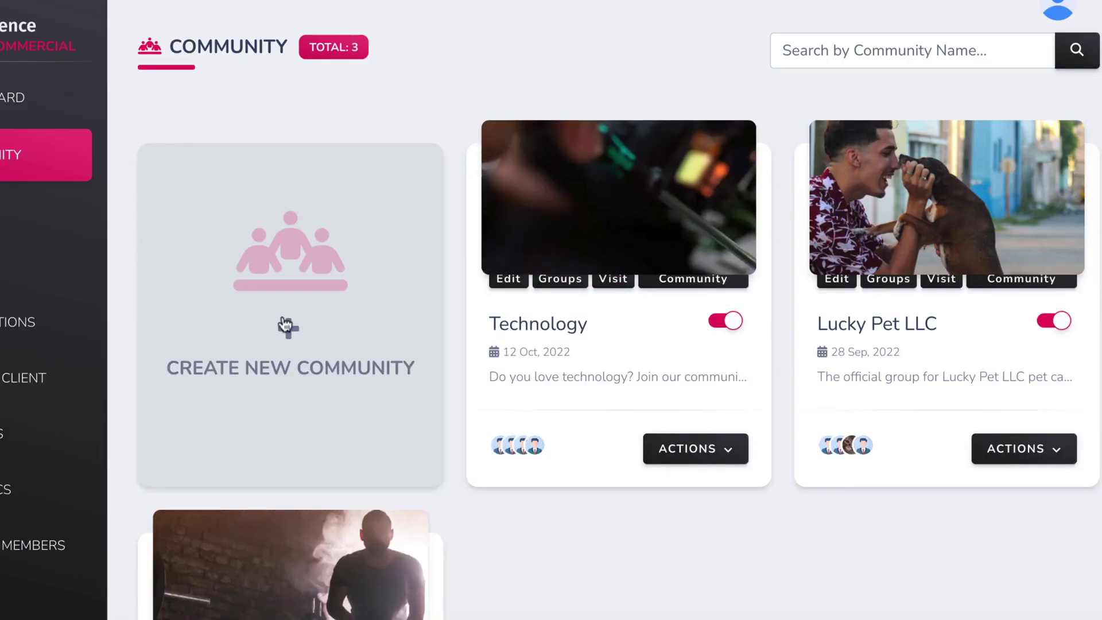
Start creating a new community and choose the Photography template for it.
{"action": "left_click", "coordinate": [285, 326]}
{"action": "scroll", "coordinate": [660, 476], "scroll_direction": "down", "scroll_amount": 6}
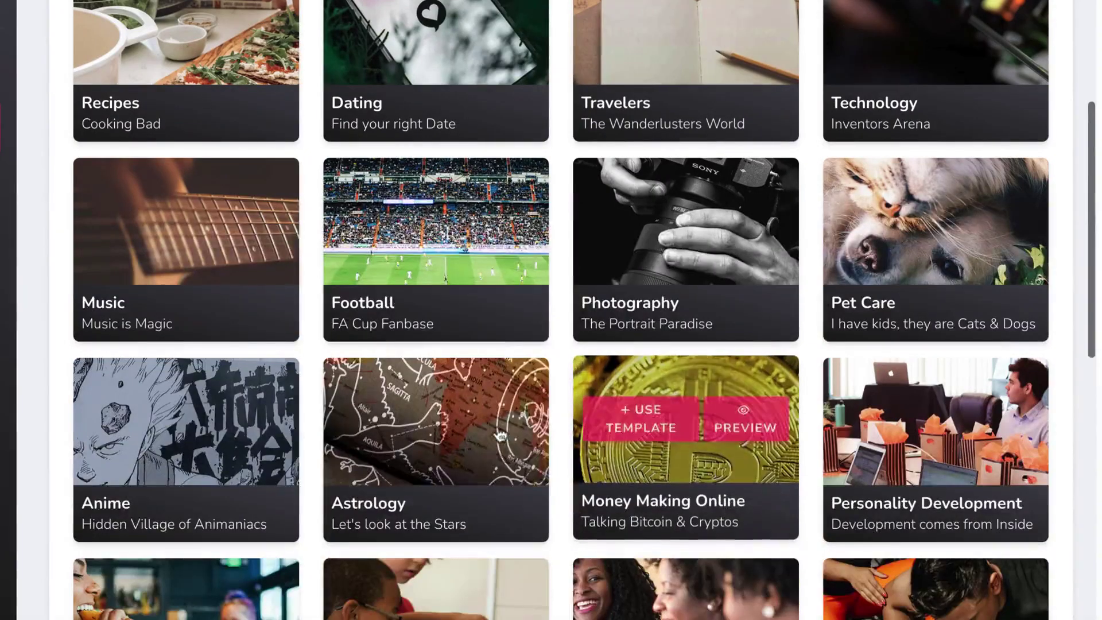
{"action": "mouse_move", "coordinate": [434, 435]}
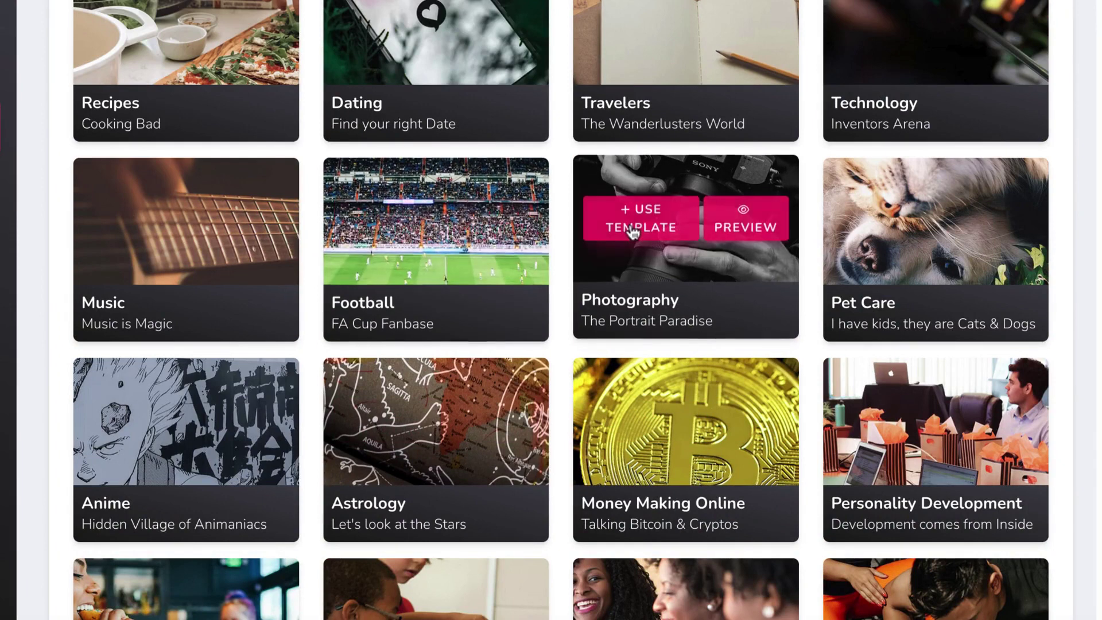
{"action": "left_click", "coordinate": [632, 228]}
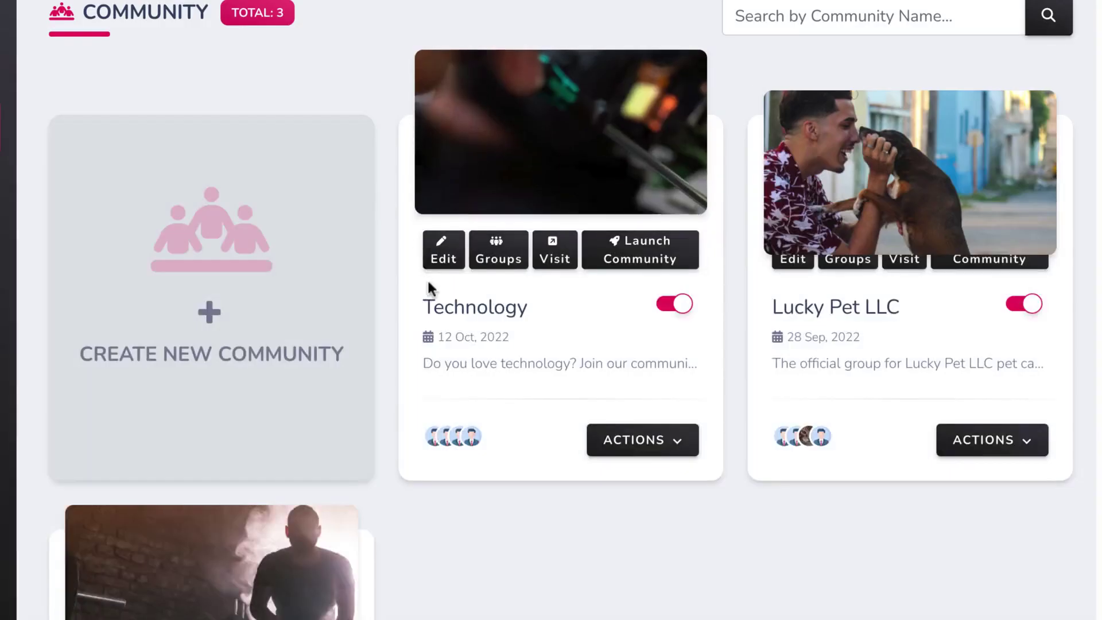
Open the Fit4Less Gym community for editing and review its description, images and community URL.
{"action": "scroll", "coordinate": [427, 278], "scroll_direction": "down", "scroll_amount": 6}
{"action": "left_click", "coordinate": [103, 326]}
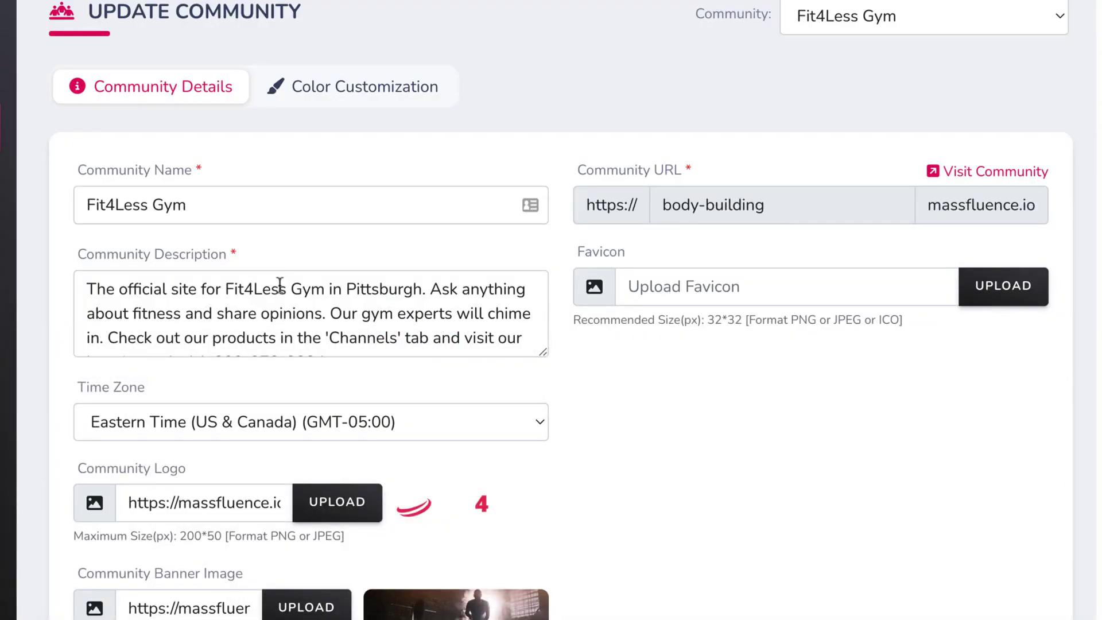
{"action": "scroll", "coordinate": [280, 285], "scroll_direction": "down", "scroll_amount": 1}
{"action": "scroll", "coordinate": [280, 422], "scroll_direction": "down", "scroll_amount": 1}
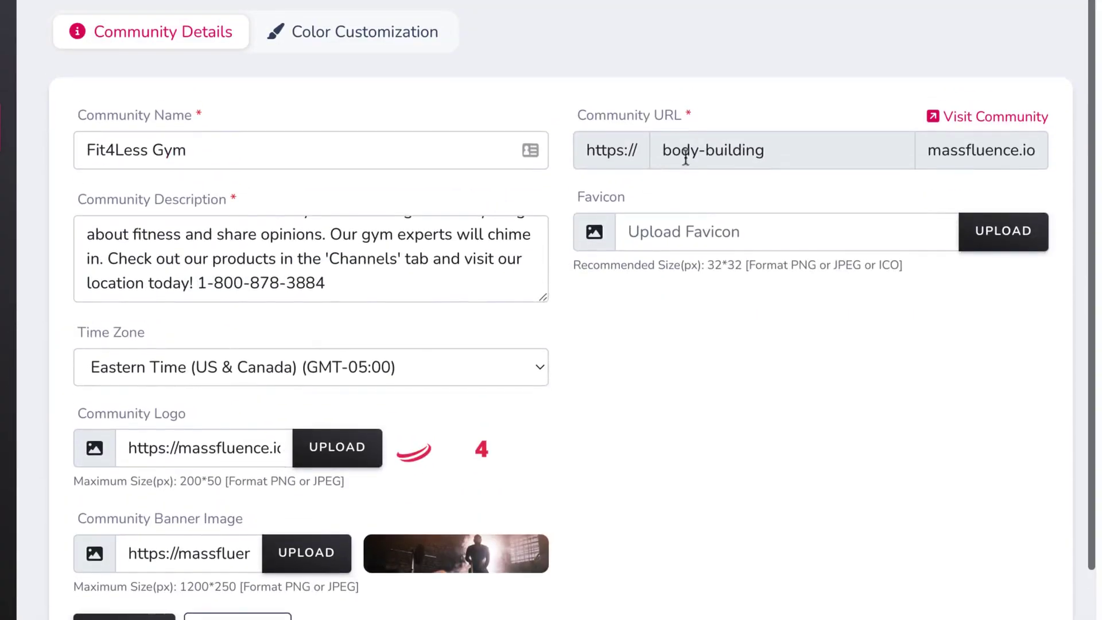
{"action": "left_click", "coordinate": [710, 148]}
{"action": "left_click_drag", "start_coordinate": [762, 148], "coordinate": [668, 149]}
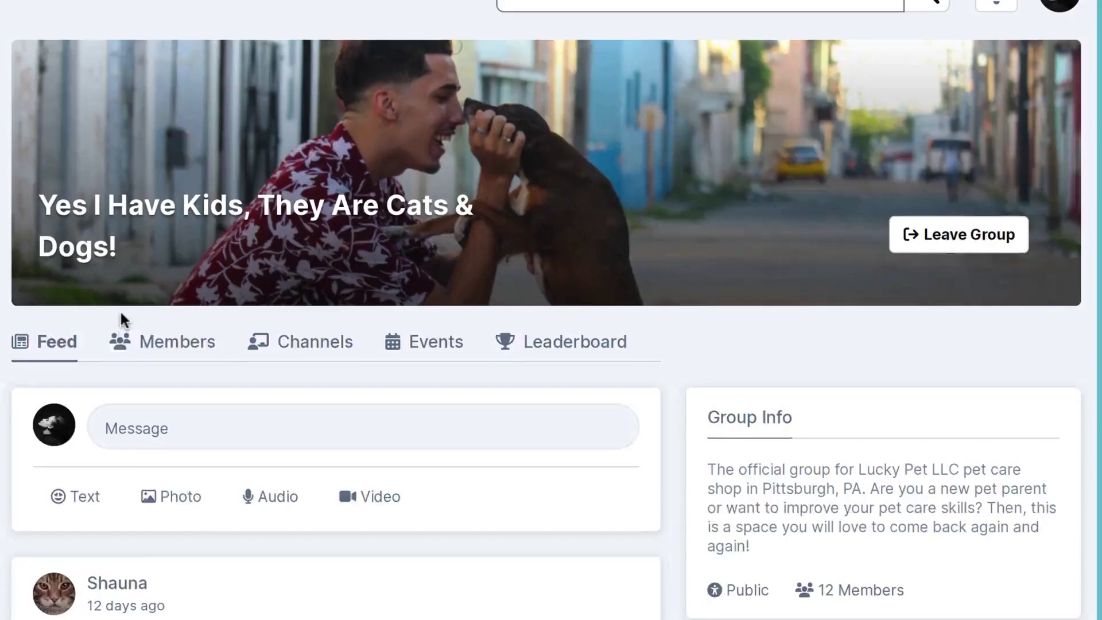
{"action": "scroll", "coordinate": [120, 319], "scroll_direction": "down", "scroll_amount": 3}
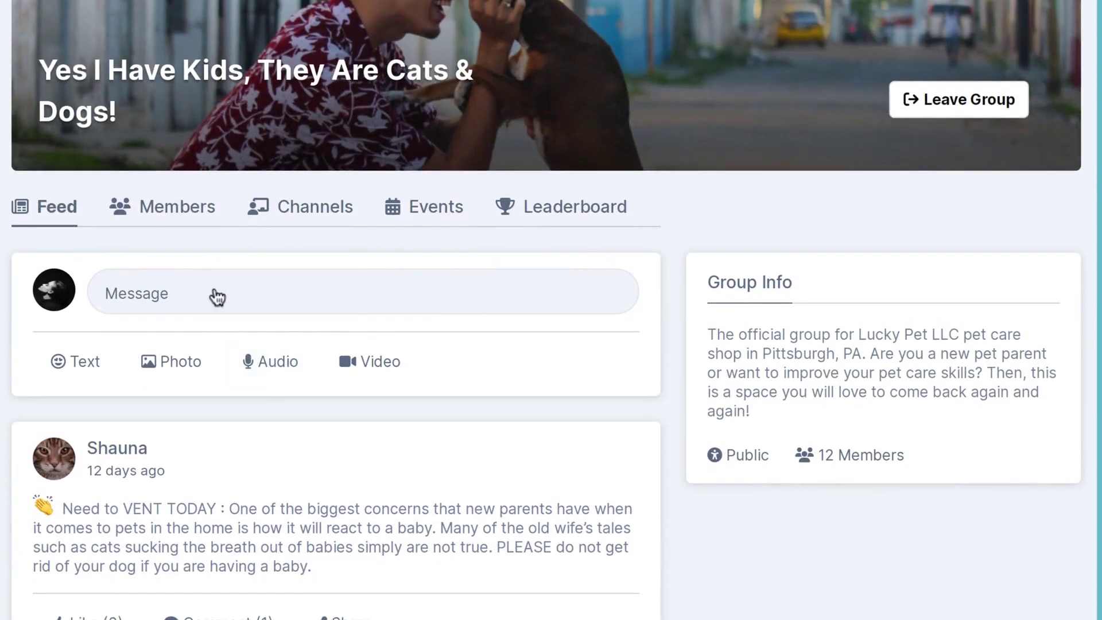
{"action": "left_click", "coordinate": [217, 296]}
{"action": "type", "text": "hey fam!"}
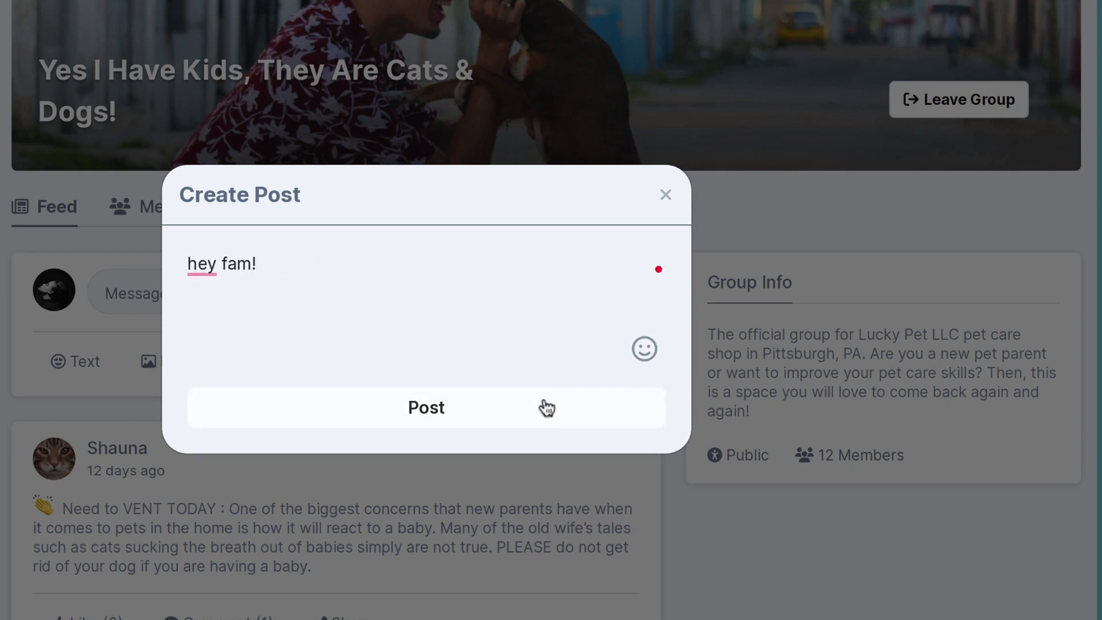
{"action": "left_click", "coordinate": [666, 195]}
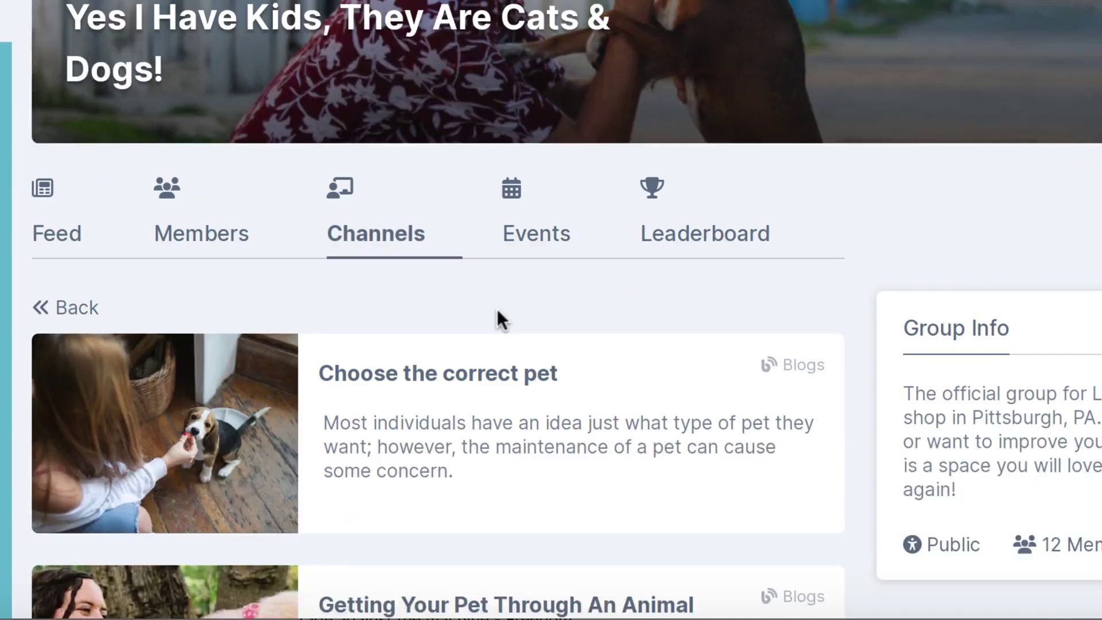
Browse the pet group's blog posts and Lucky Pet Products for Sale channel, and view the Puppy's Day Out event.
{"action": "scroll", "coordinate": [497, 310], "scroll_direction": "down", "scroll_amount": 8}
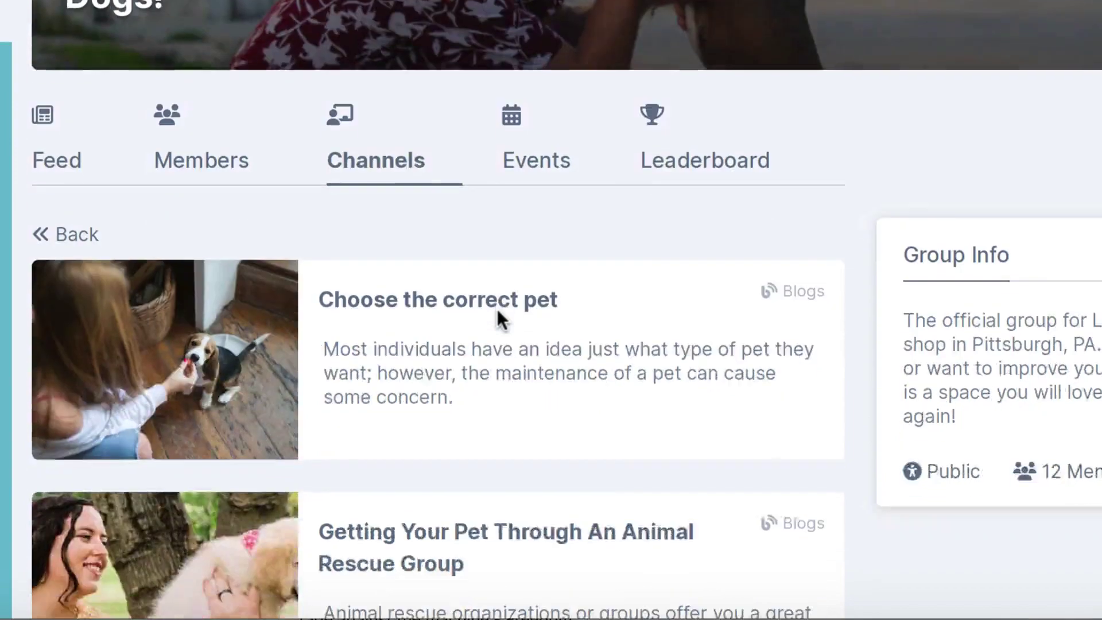
{"action": "scroll", "coordinate": [497, 310], "scroll_direction": "down", "scroll_amount": 5}
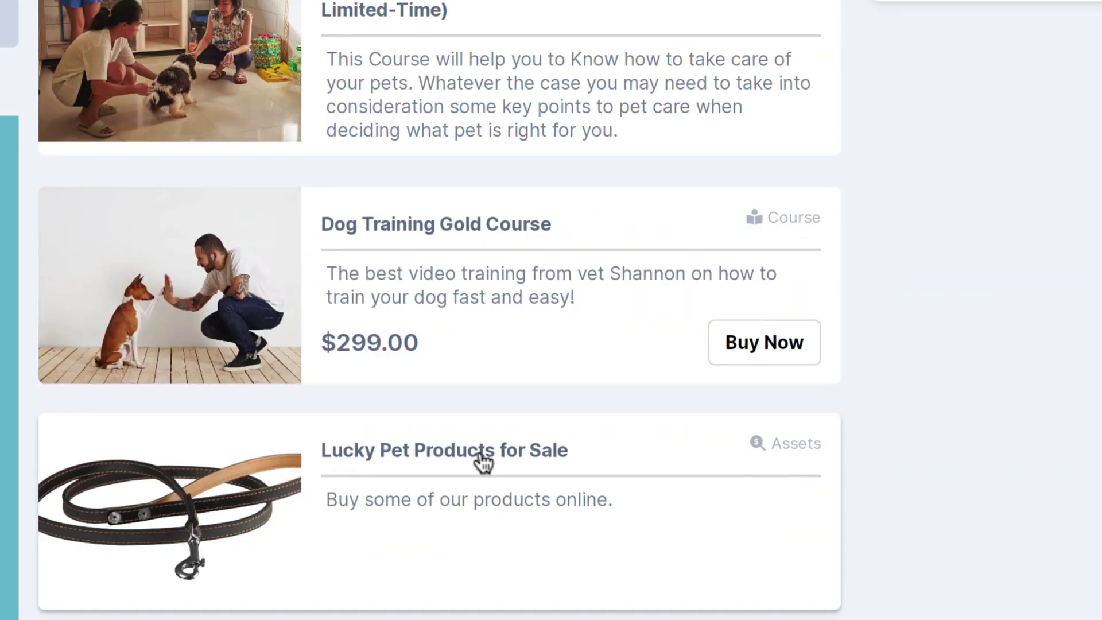
{"action": "left_click", "coordinate": [480, 459]}
{"action": "scroll", "coordinate": [481, 462], "scroll_direction": "down", "scroll_amount": 2}
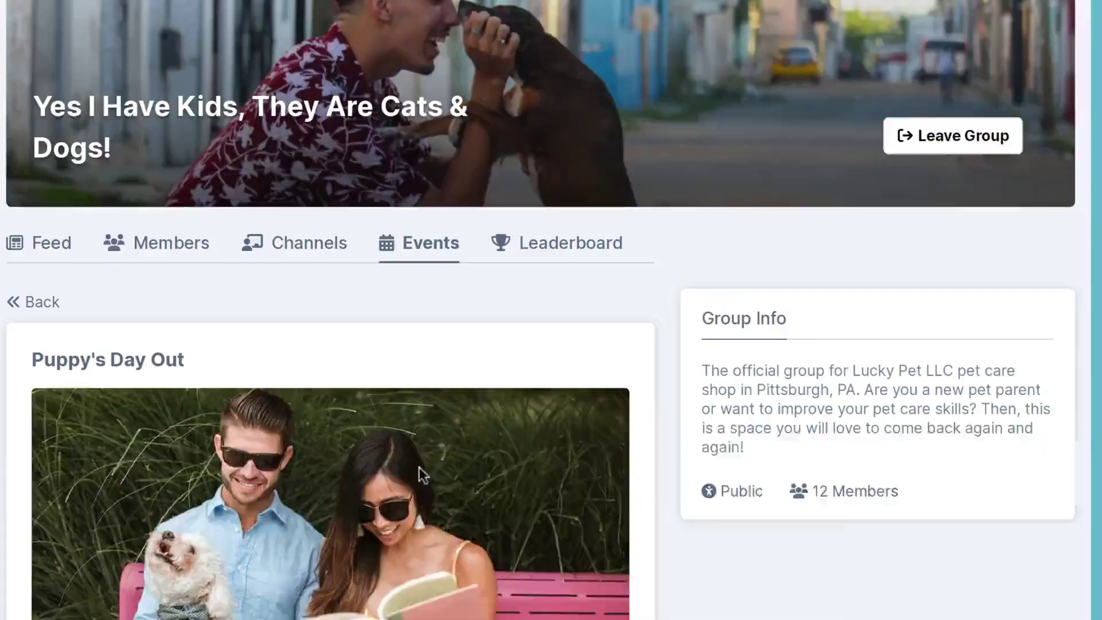
{"action": "scroll", "coordinate": [419, 467], "scroll_direction": "down", "scroll_amount": 5}
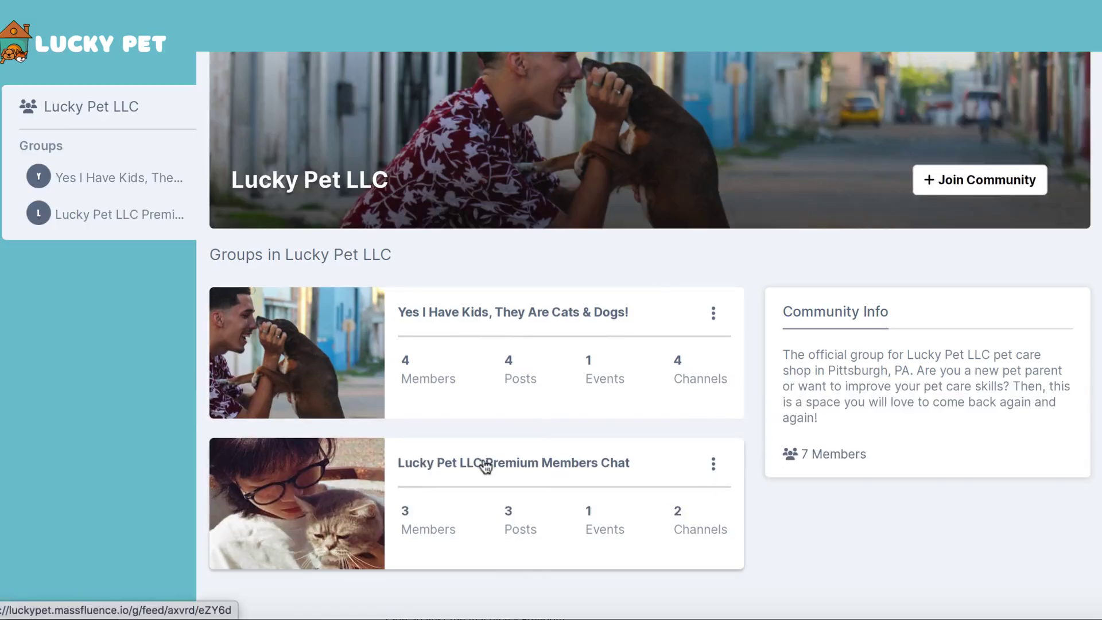
Open the Lucky Pet LLC Premium Members Chat group from the community page and look at its feed.
{"action": "left_click", "coordinate": [486, 466]}
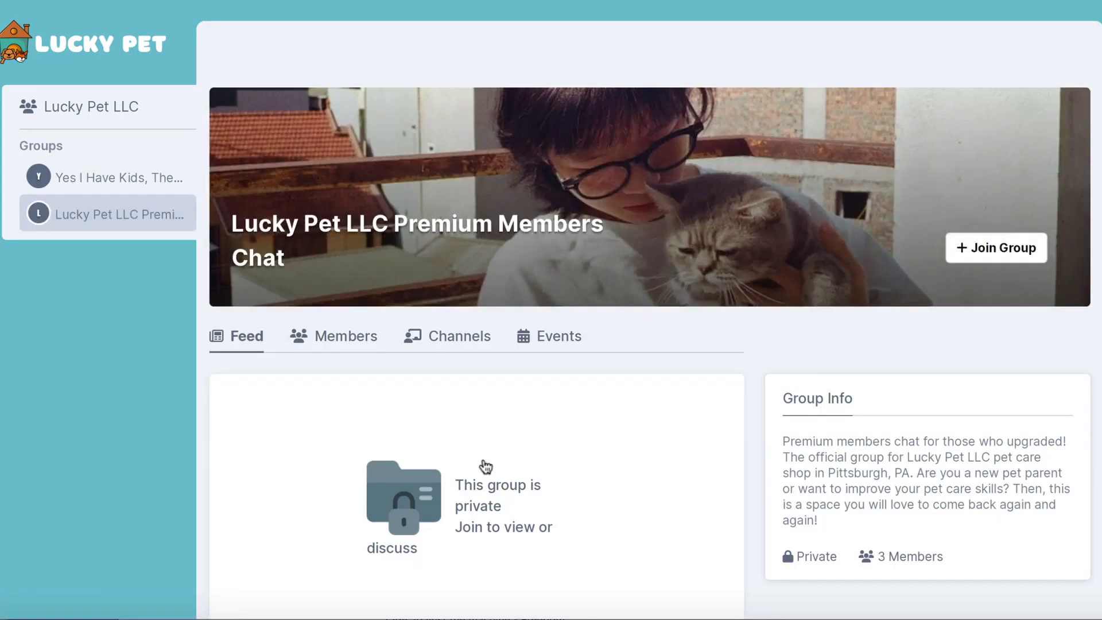
{"action": "scroll", "coordinate": [485, 466], "scroll_direction": "down", "scroll_amount": 1}
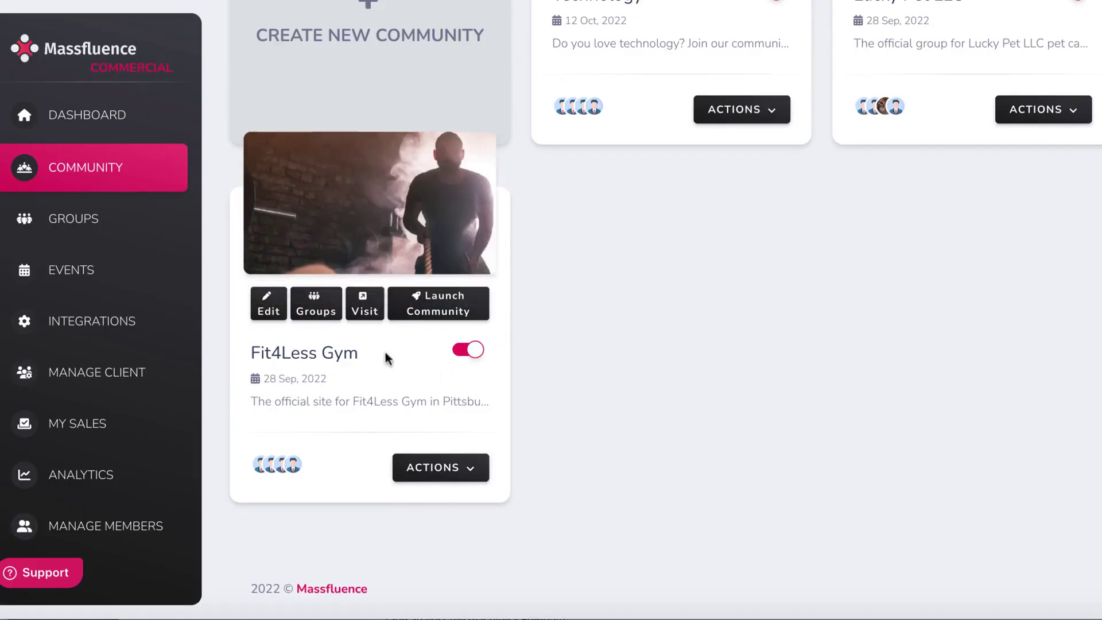
View the Fit4Less Gym community's groups and open the public Absolute Freaks of Fitness group for editing.
{"action": "left_click", "coordinate": [314, 302]}
{"action": "mouse_move", "coordinate": [442, 253]}
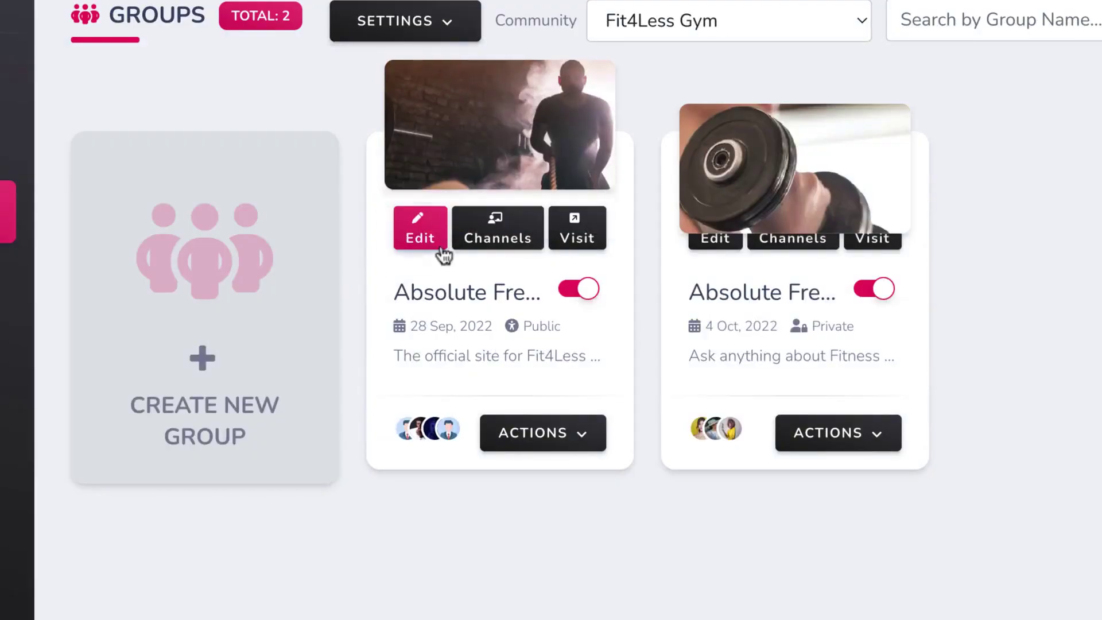
{"action": "left_click", "coordinate": [419, 239]}
{"action": "scroll", "coordinate": [696, 413], "scroll_direction": "down", "scroll_amount": 5}
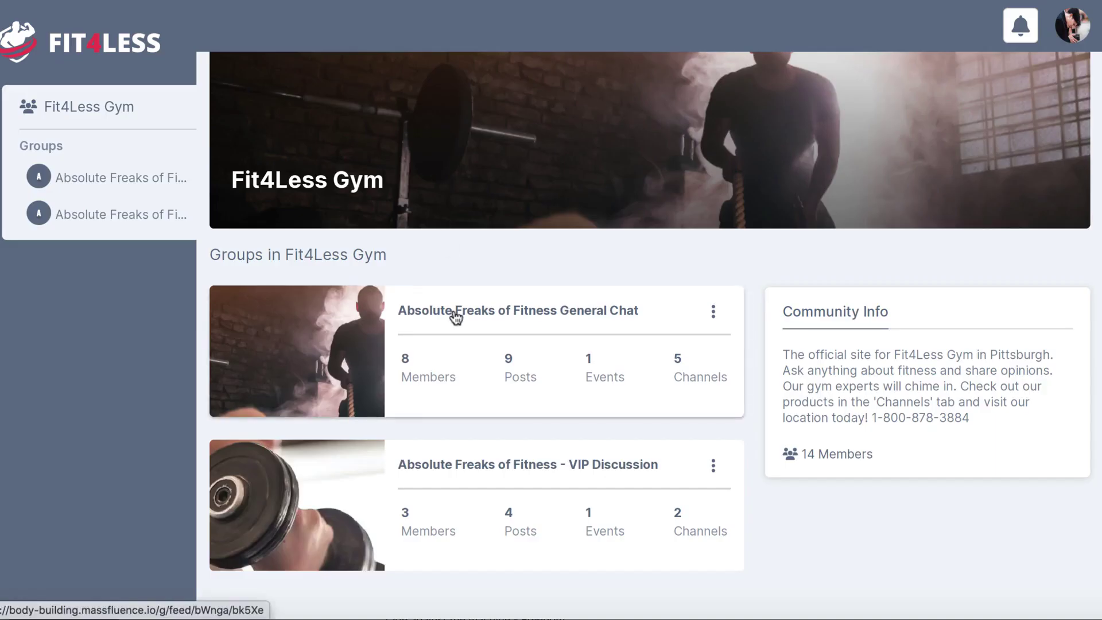
In the Absolute Freaks of Fitness General Chat group, write a text post reading "hey what's up????" with an emoji.
{"action": "left_click", "coordinate": [453, 315]}
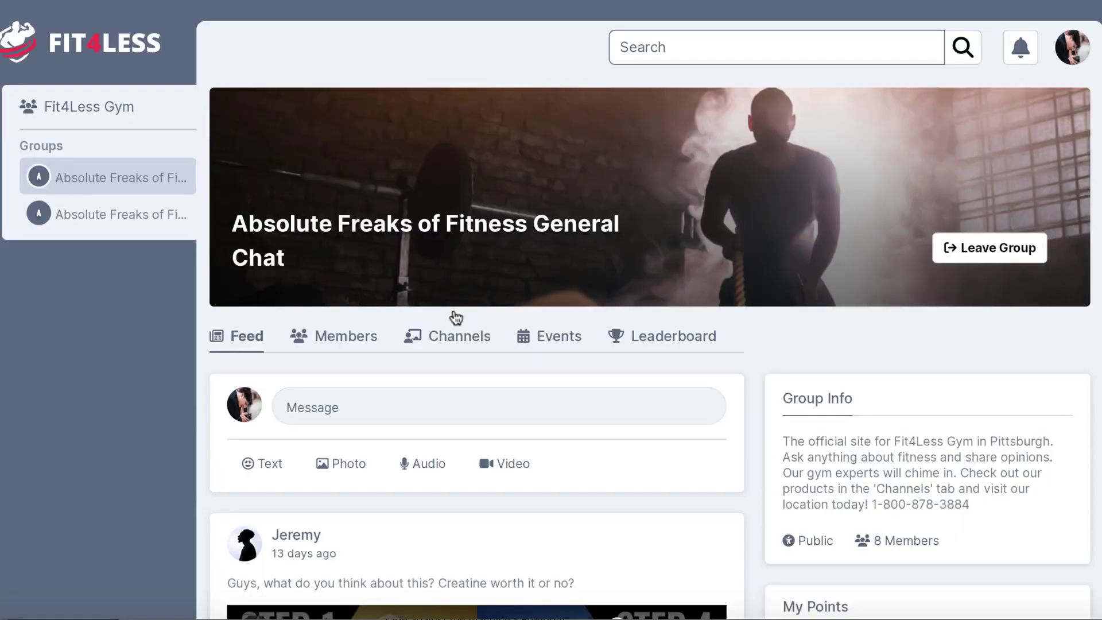
{"action": "scroll", "coordinate": [456, 315], "scroll_direction": "down", "scroll_amount": 3}
{"action": "left_click", "coordinate": [373, 281]}
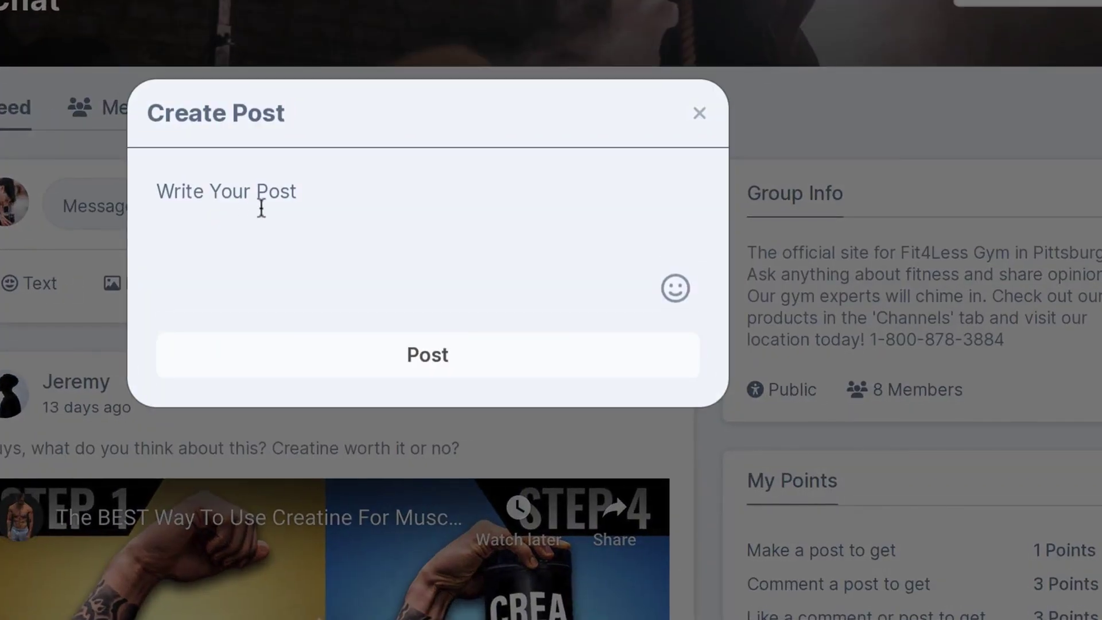
{"action": "type", "text": "hey what's up"}
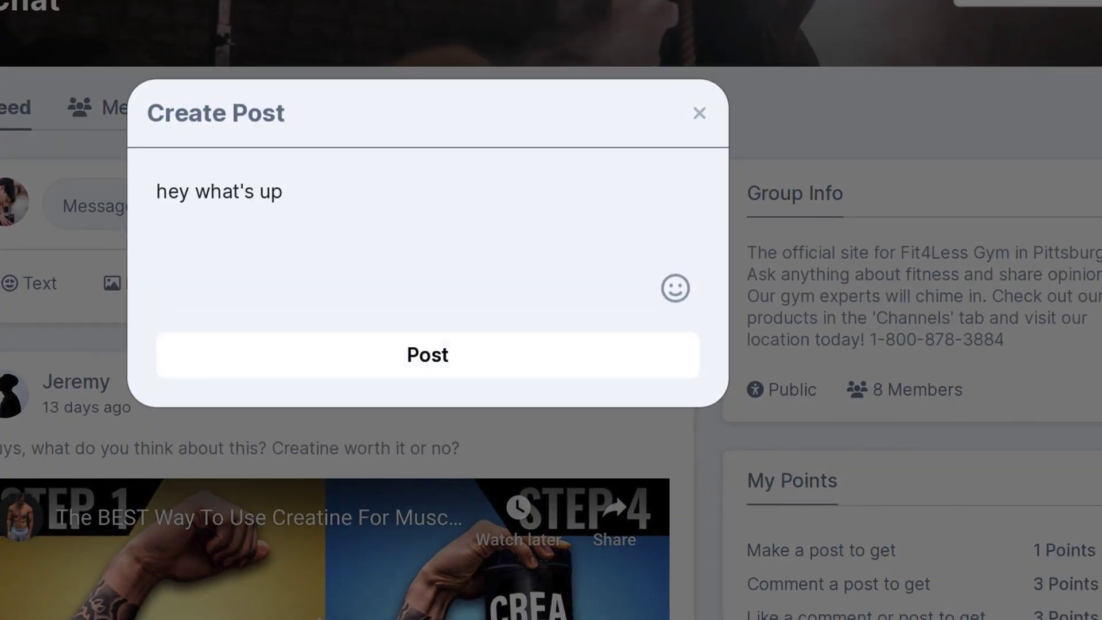
{"action": "type", "text": "????"}
{"action": "left_click", "coordinate": [674, 288]}
{"action": "left_click", "coordinate": [539, 387]}
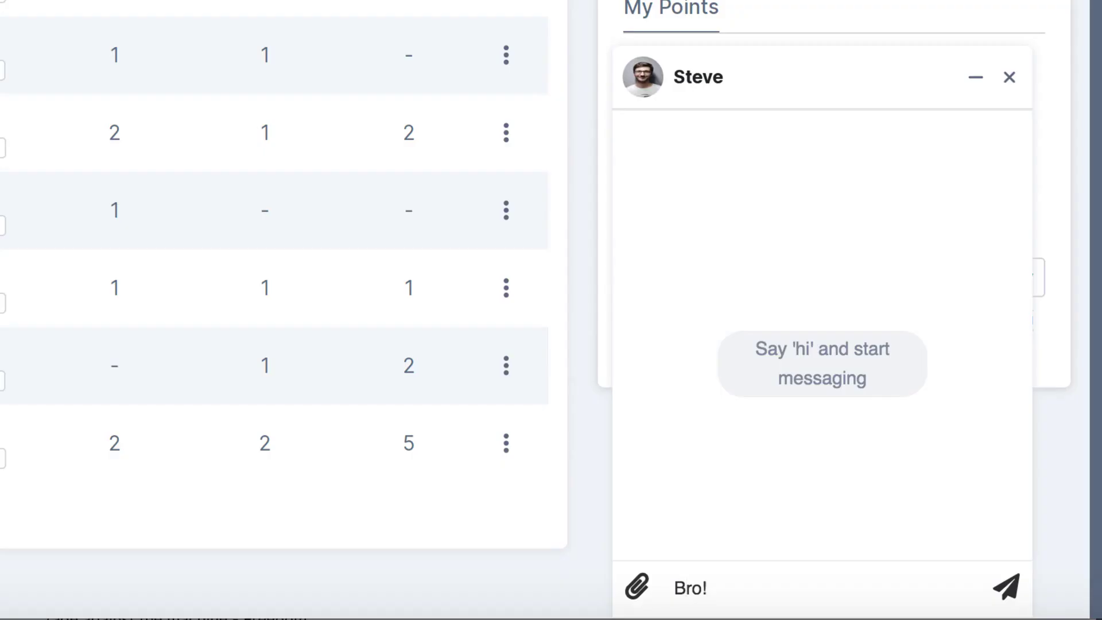
Send a group member the direct messages "Bro!" and "hey whats up man?".
{"action": "key", "text": "Return"}
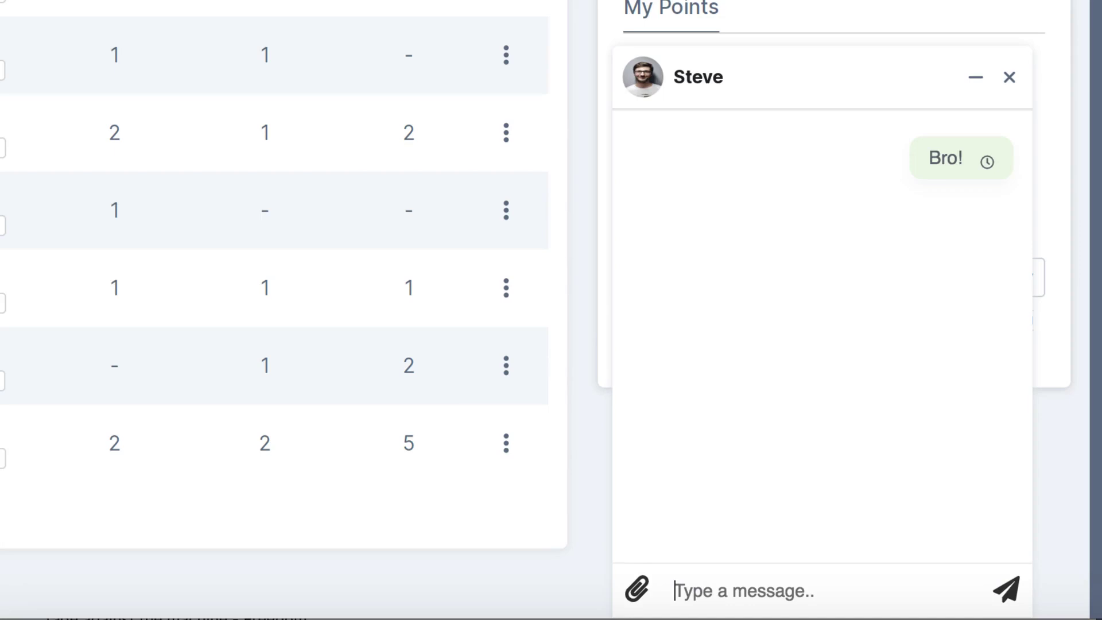
{"action": "left_click", "coordinate": [793, 577]}
{"action": "type", "text": "hey"}
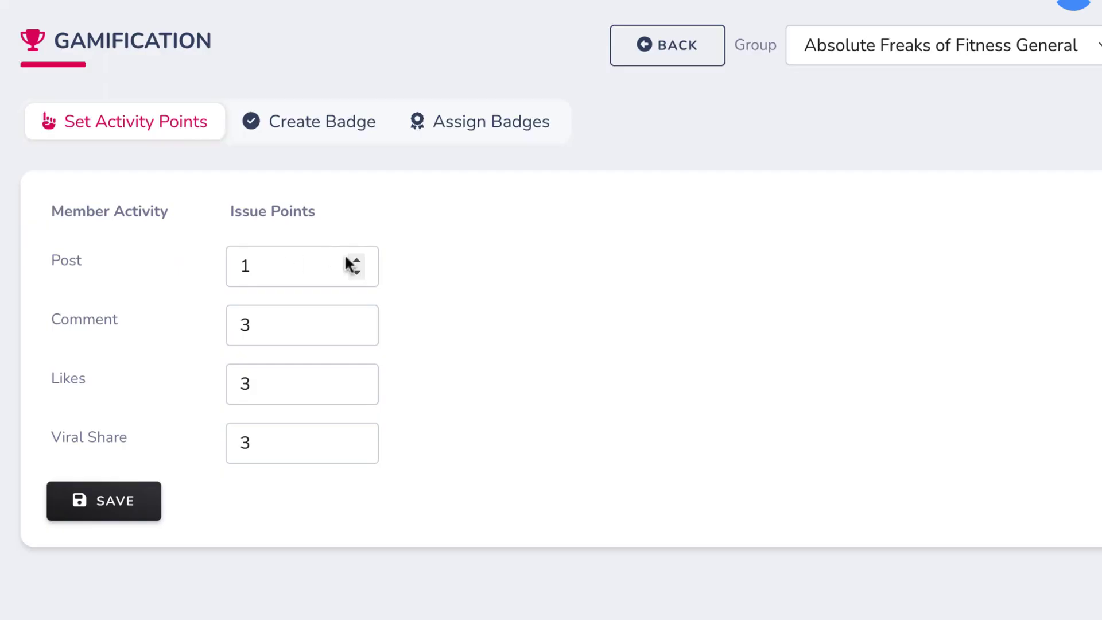
Try adjusting the activity points for posts and adding another badge in the General Chat group's gamification settings.
{"action": "left_click", "coordinate": [355, 261]}
{"action": "left_click", "coordinate": [355, 270]}
{"action": "left_click", "coordinate": [322, 126]}
{"action": "left_click", "coordinate": [147, 328]}
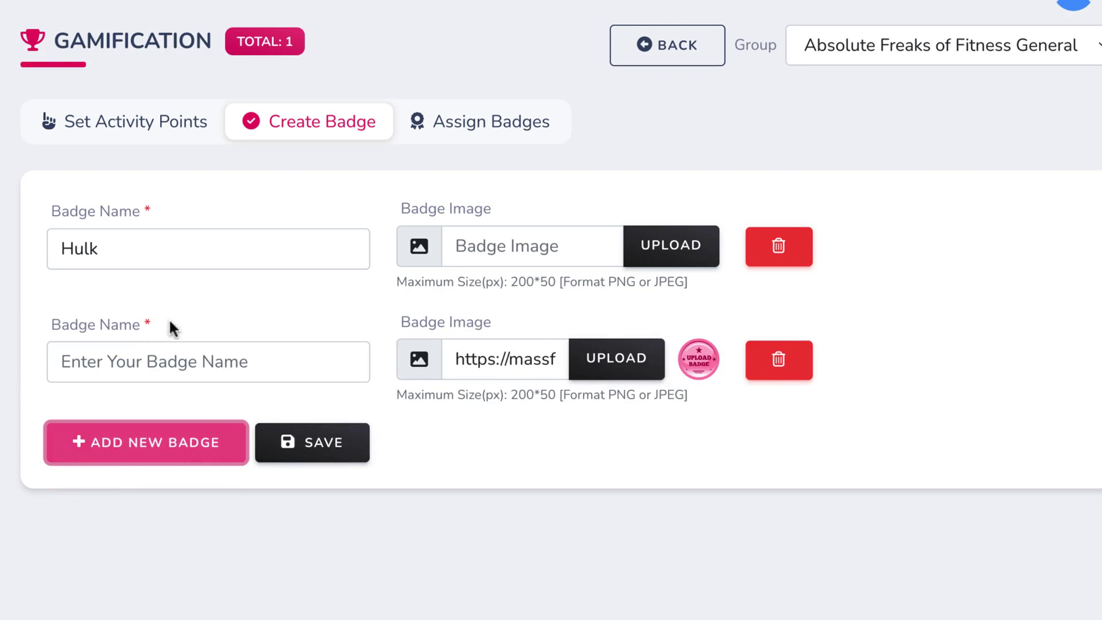
{"action": "left_click", "coordinate": [780, 361]}
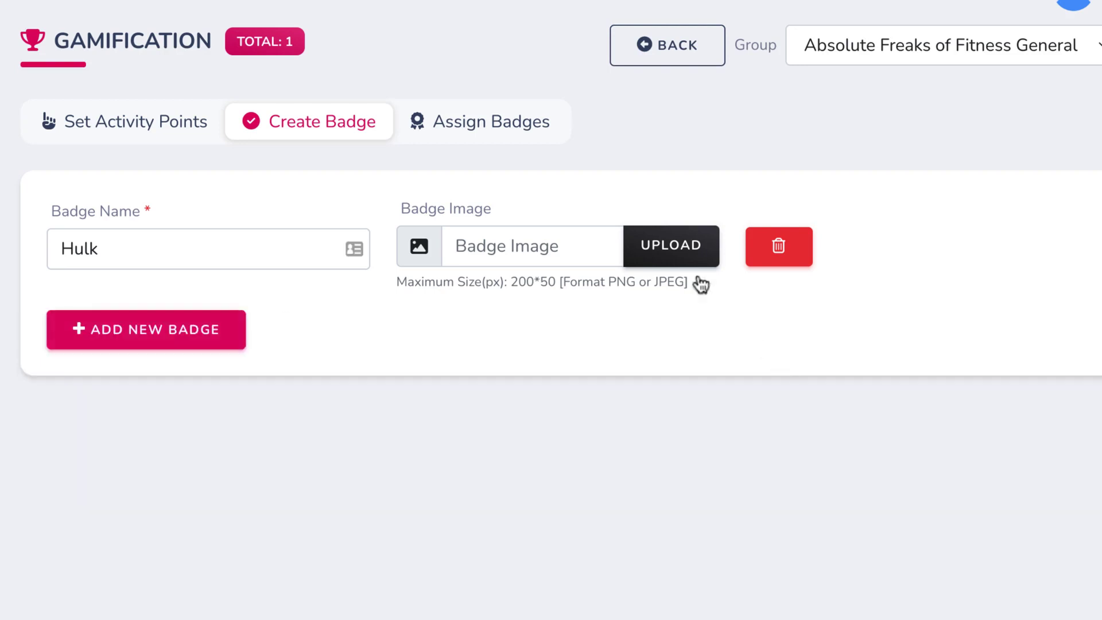
Open the group's badge assignment settings and adjust the numeric value for a badge.
{"action": "left_click", "coordinate": [505, 131]}
{"action": "left_click", "coordinate": [266, 261]}
{"action": "left_click", "coordinate": [266, 260]}
{"action": "left_click", "coordinate": [266, 261]}
{"action": "left_click", "coordinate": [266, 276]}
{"action": "left_click", "coordinate": [266, 276]}
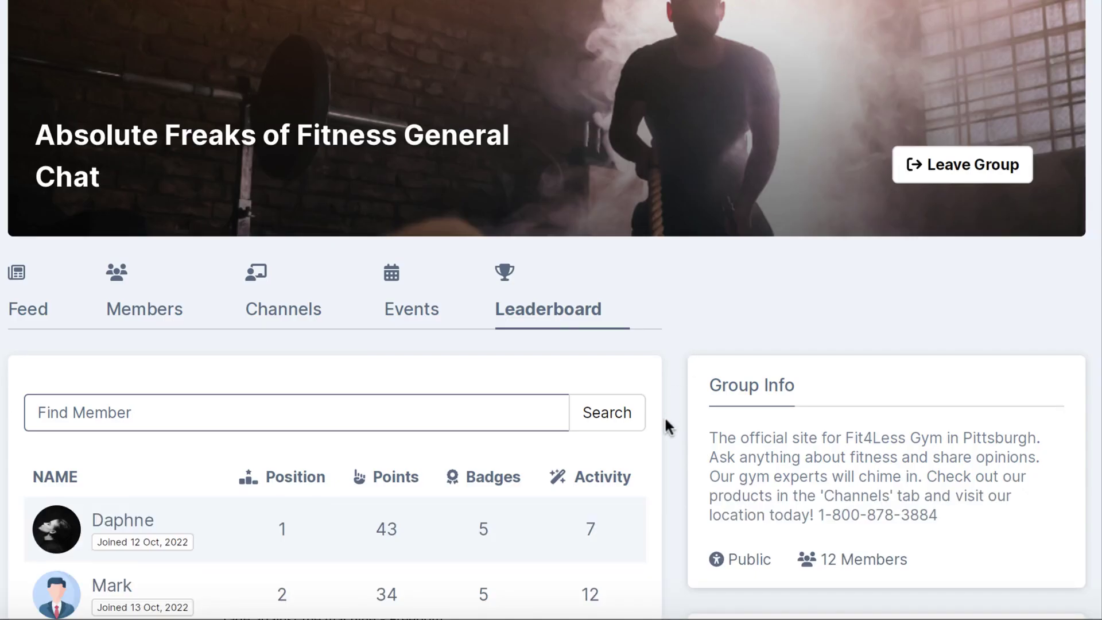
Review the General Chat group's leaderboard and copy the member's referral link.
{"action": "scroll", "coordinate": [664, 416], "scroll_direction": "down", "scroll_amount": 5}
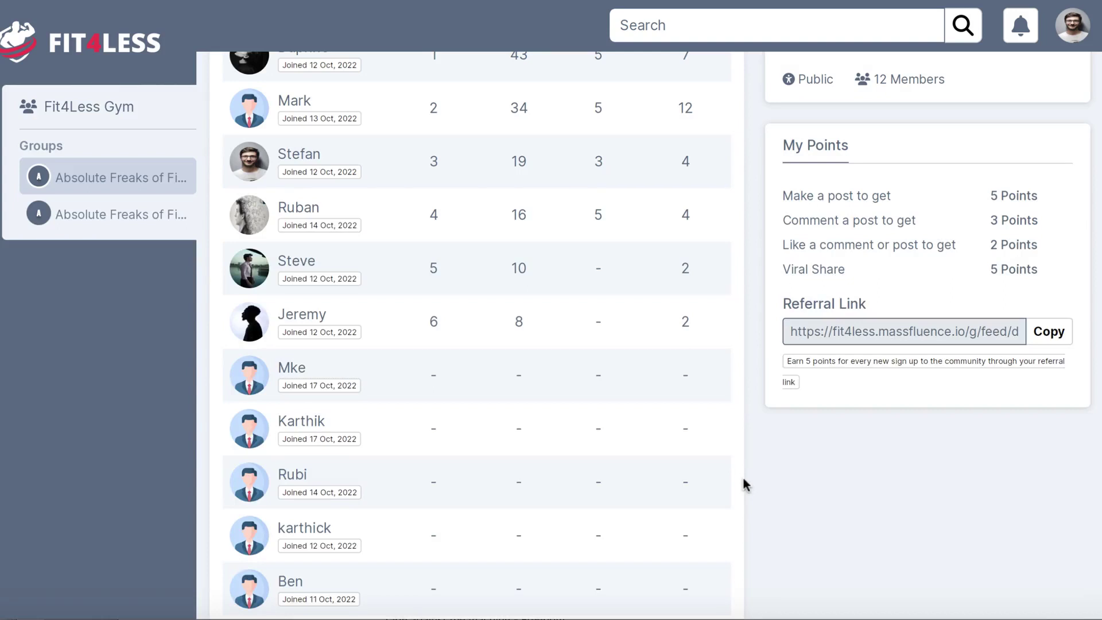
{"action": "left_click", "coordinate": [790, 332]}
{"action": "left_click_drag", "start_coordinate": [775, 340], "coordinate": [1038, 343]}
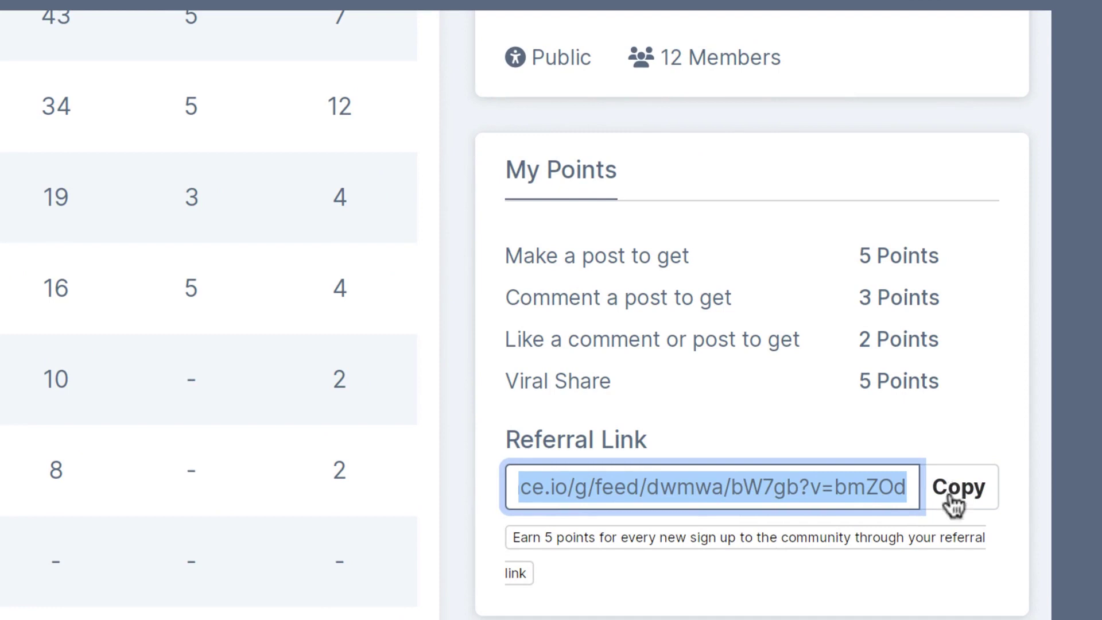
{"action": "left_click", "coordinate": [914, 485]}
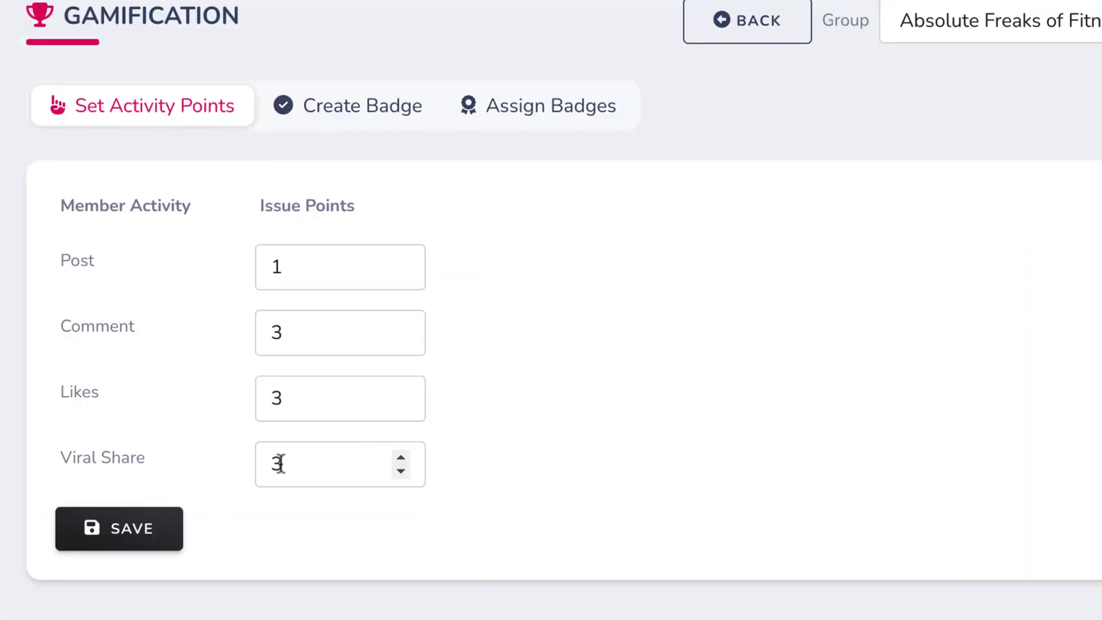
Set the group's Viral Share activity points to 4 and save the gamification settings.
{"action": "left_click", "coordinate": [396, 457]}
{"action": "left_click", "coordinate": [396, 457]}
{"action": "left_click", "coordinate": [395, 457]}
{"action": "left_click", "coordinate": [396, 457]}
{"action": "left_click", "coordinate": [400, 470]}
{"action": "left_click", "coordinate": [401, 471]}
{"action": "left_click", "coordinate": [400, 471]}
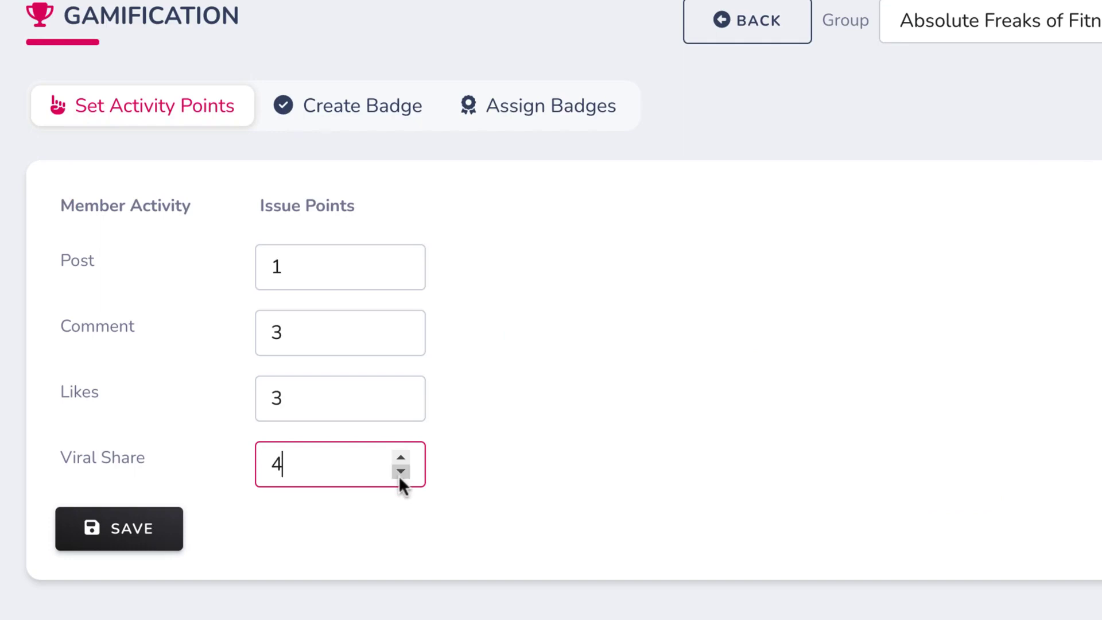
{"action": "left_click", "coordinate": [152, 537]}
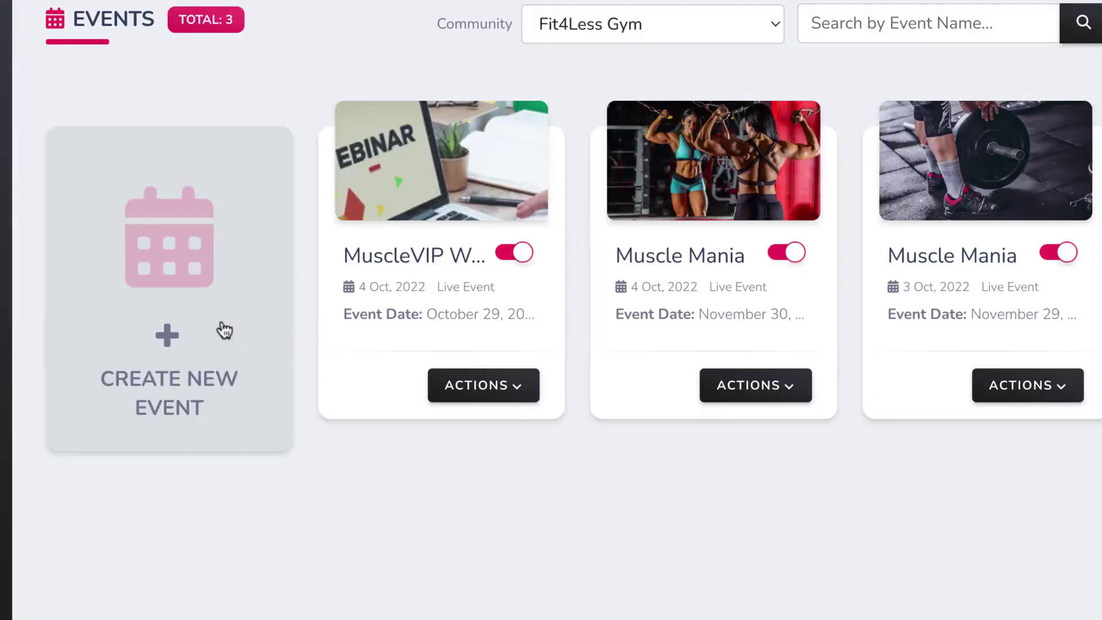
Start a new Fit4Less Gym event to examine the event type options, and view the group's Muscle Mania event.
{"action": "left_click", "coordinate": [222, 327]}
{"action": "scroll", "coordinate": [481, 391], "scroll_direction": "down", "scroll_amount": 4}
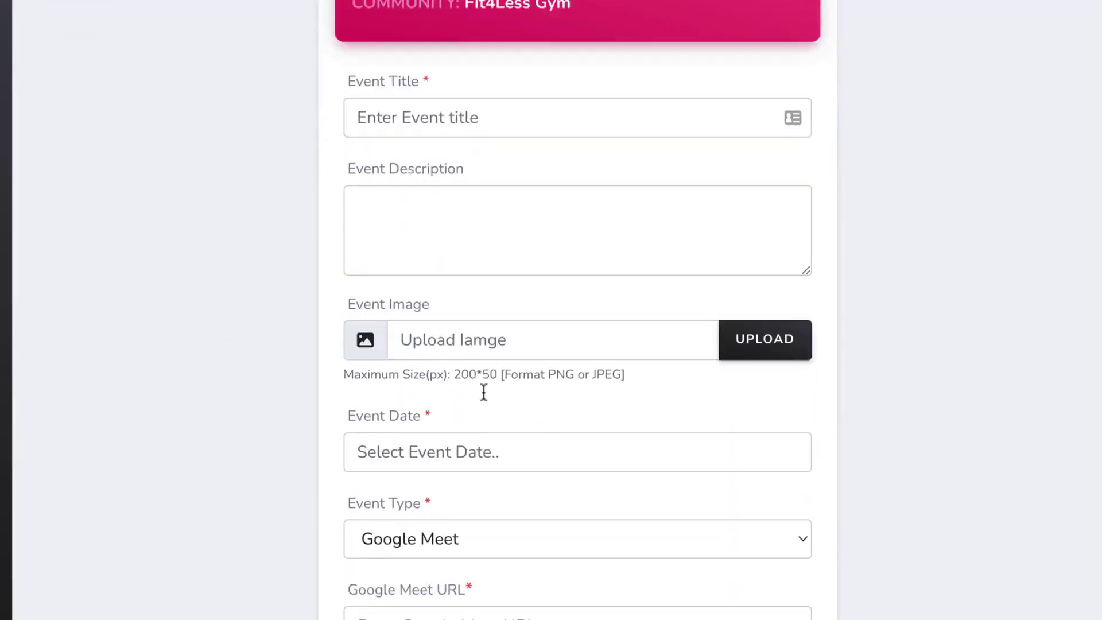
{"action": "left_click", "coordinate": [453, 443]}
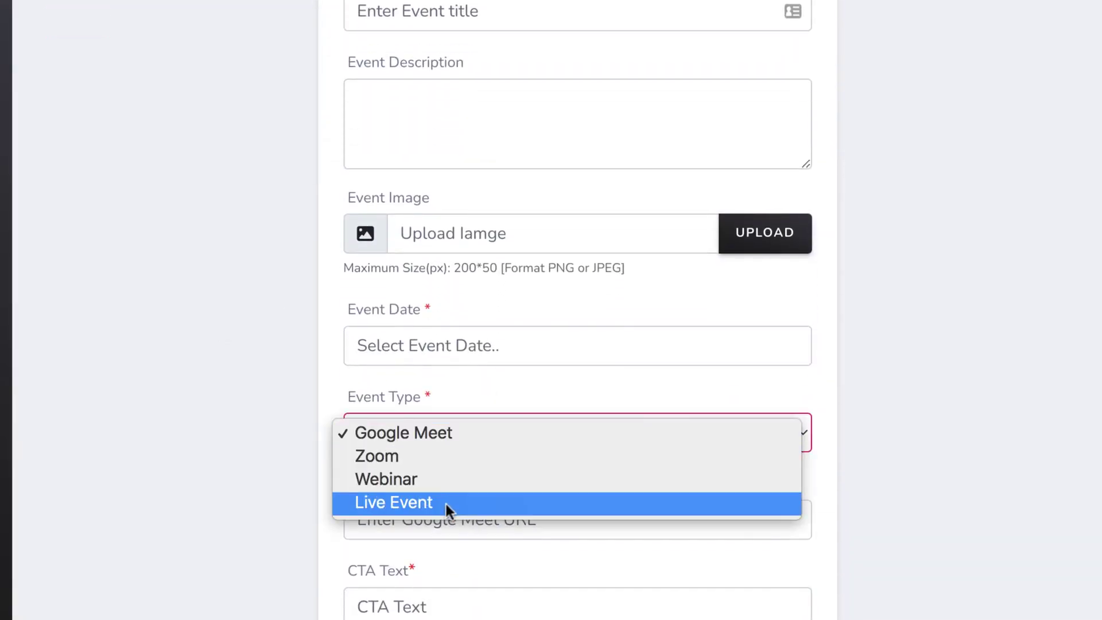
{"action": "left_click", "coordinate": [253, 505]}
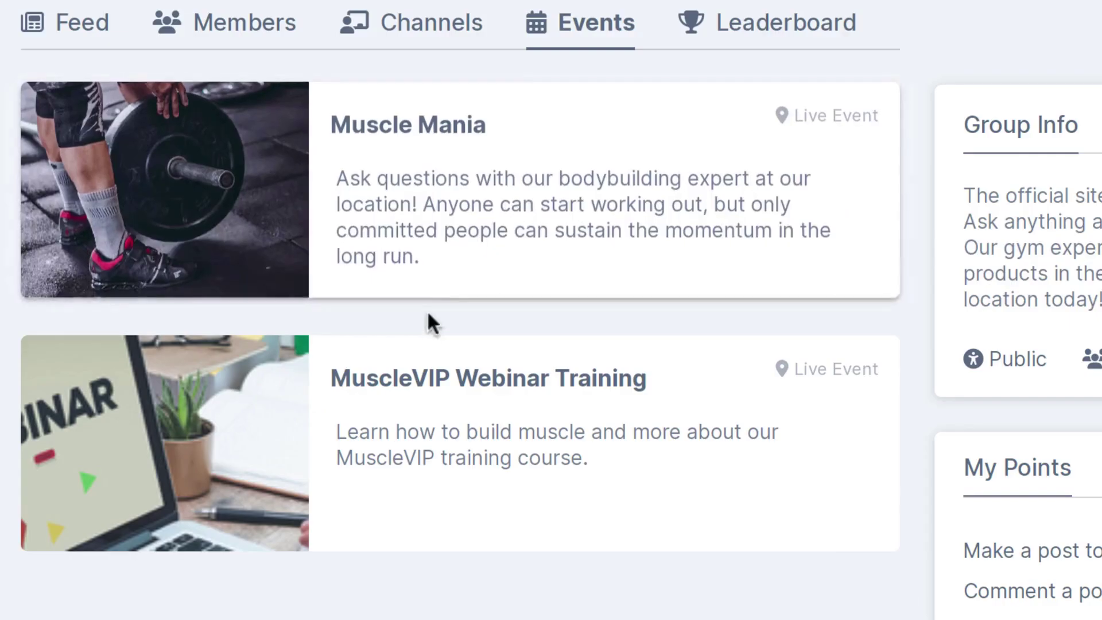
{"action": "left_click", "coordinate": [383, 135]}
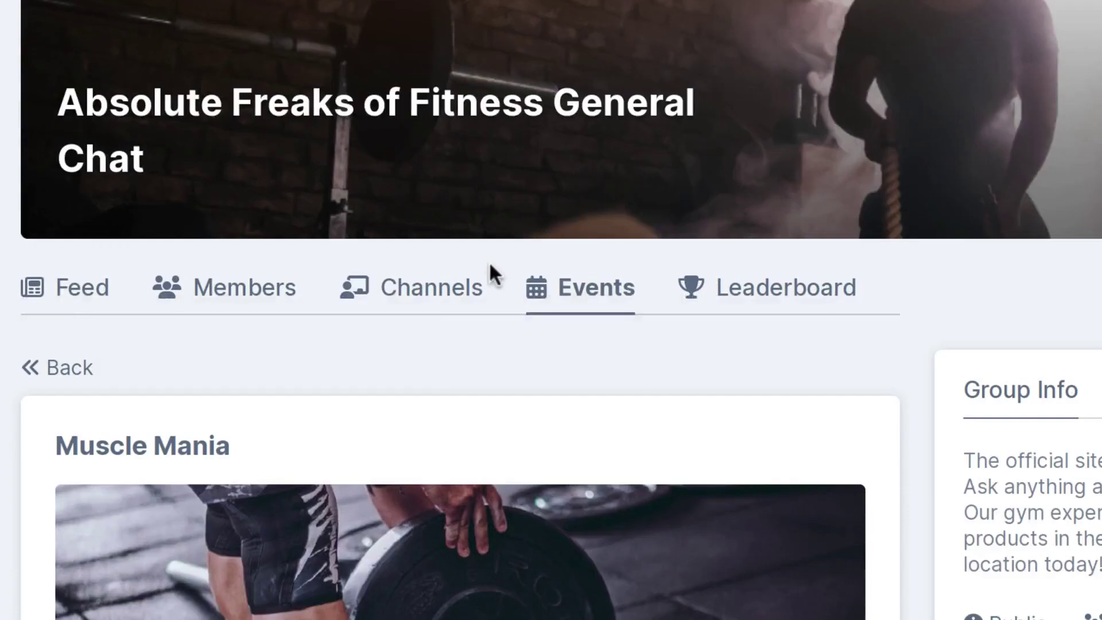
{"action": "scroll", "coordinate": [491, 298], "scroll_direction": "down", "scroll_amount": 10}
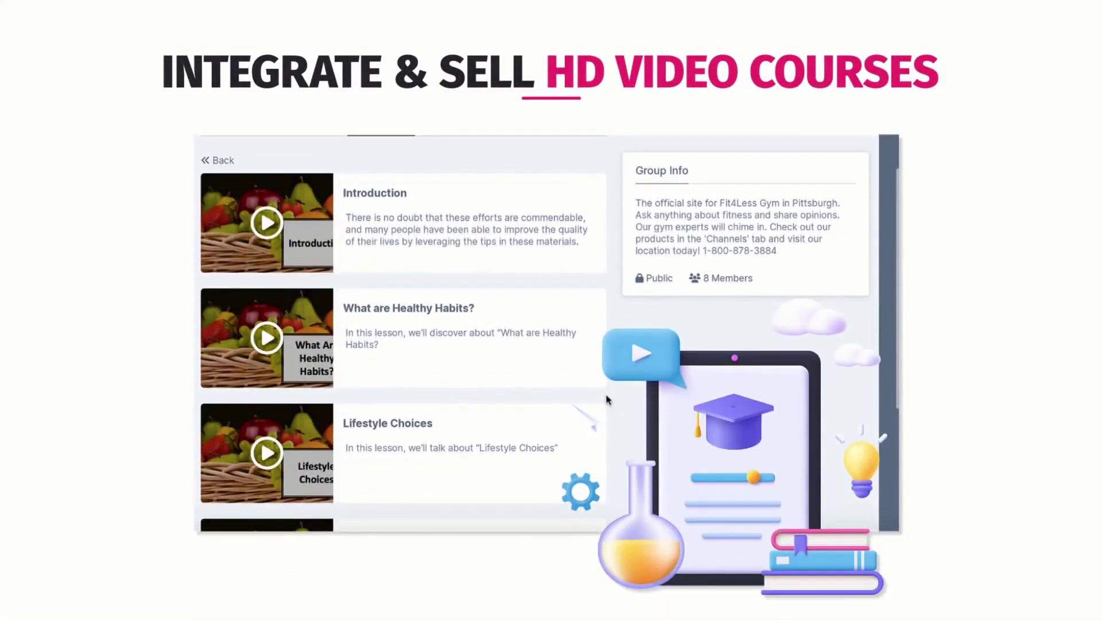
Check the lesson types that can be added and open the "Getting the Best out of your Daily Routines" lesson for editing.
{"action": "left_click", "coordinate": [668, 81]}
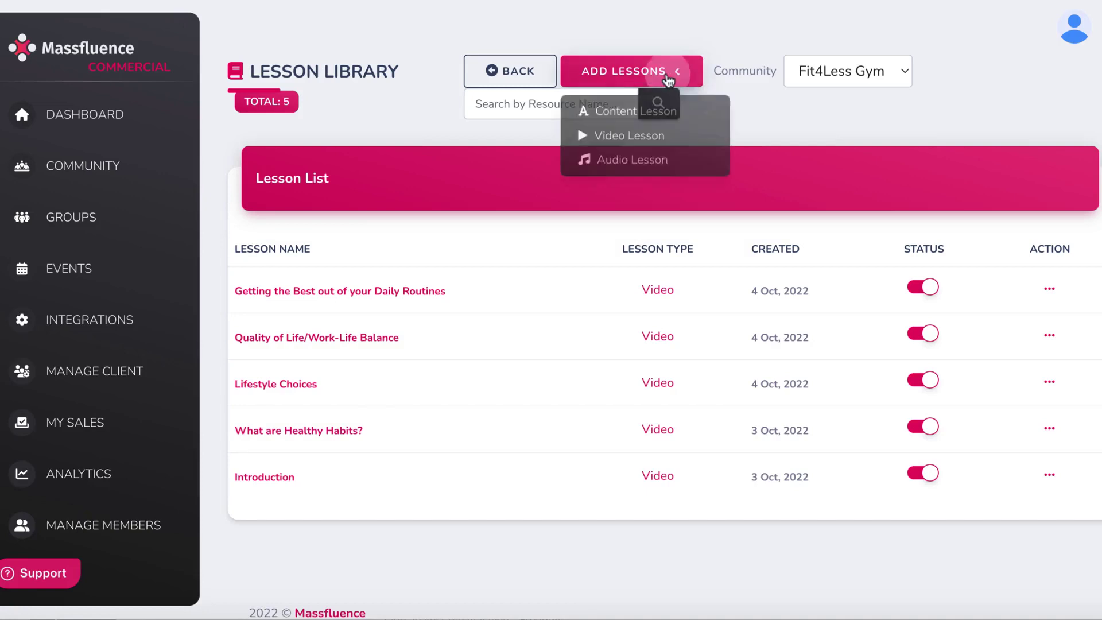
{"action": "left_click", "coordinate": [836, 143]}
{"action": "left_click", "coordinate": [1052, 292]}
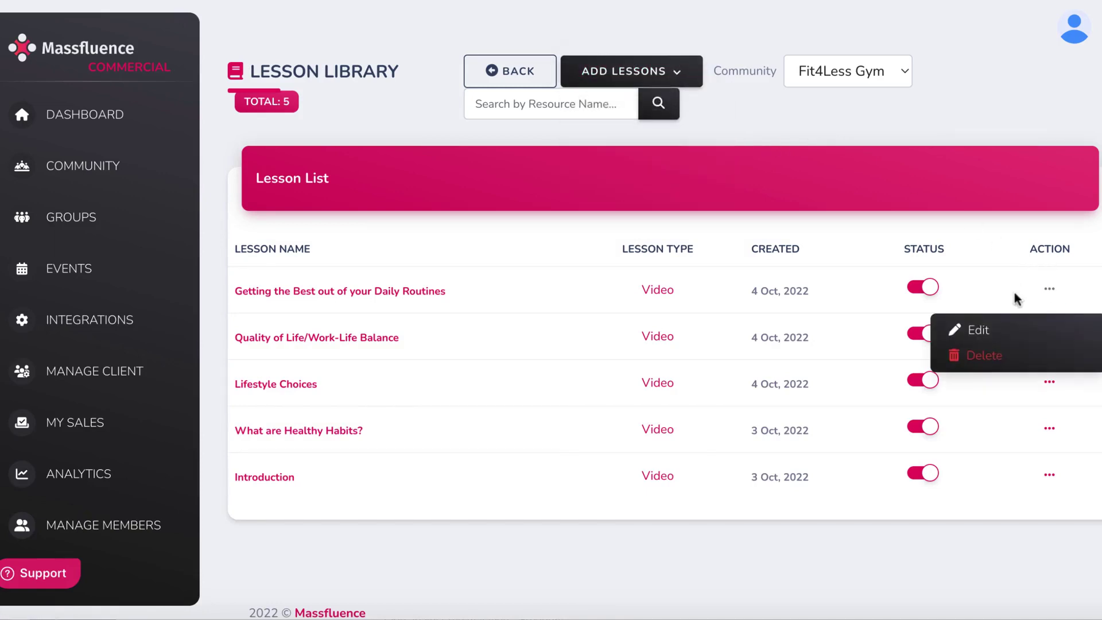
{"action": "left_click", "coordinate": [983, 326]}
{"action": "scroll", "coordinate": [612, 373], "scroll_direction": "down", "scroll_amount": 3}
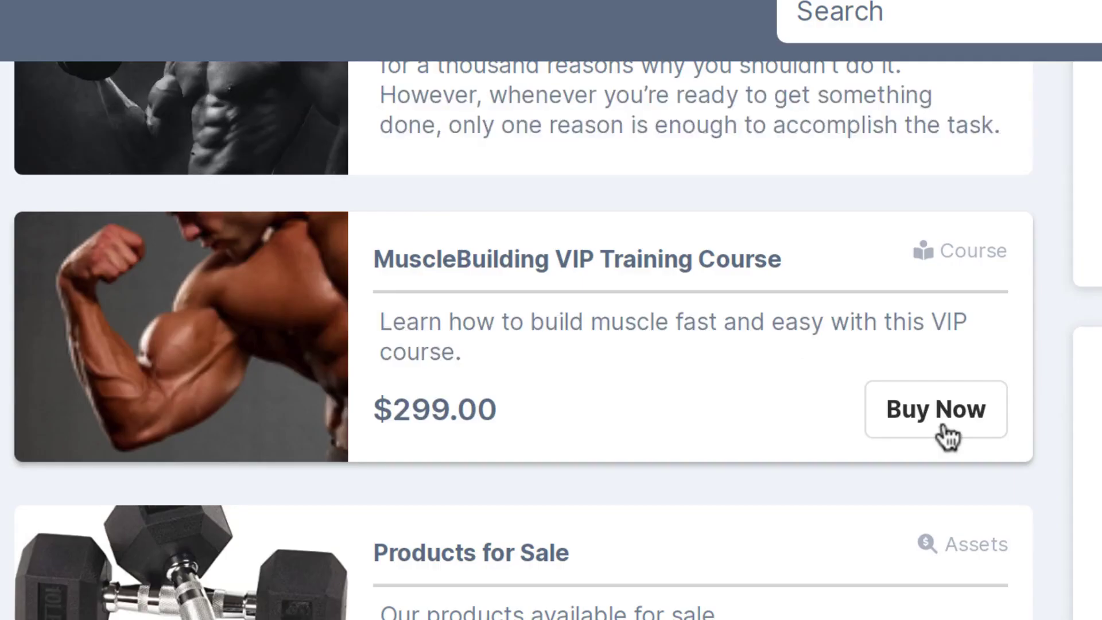
Check out the purchase option for the MuscleBuilding VIP Training Course and the Weight Collection Kit, and browse the Healthy Habits Free Course.
{"action": "left_click", "coordinate": [942, 427]}
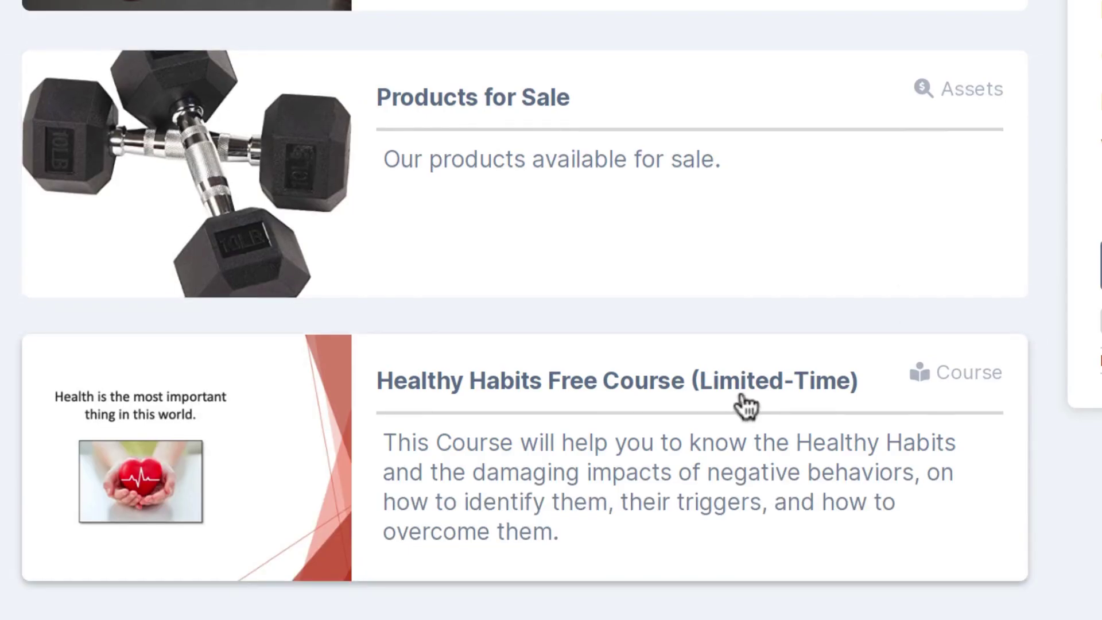
{"action": "left_click", "coordinate": [746, 406]}
{"action": "scroll", "coordinate": [891, 256], "scroll_direction": "down", "scroll_amount": 15}
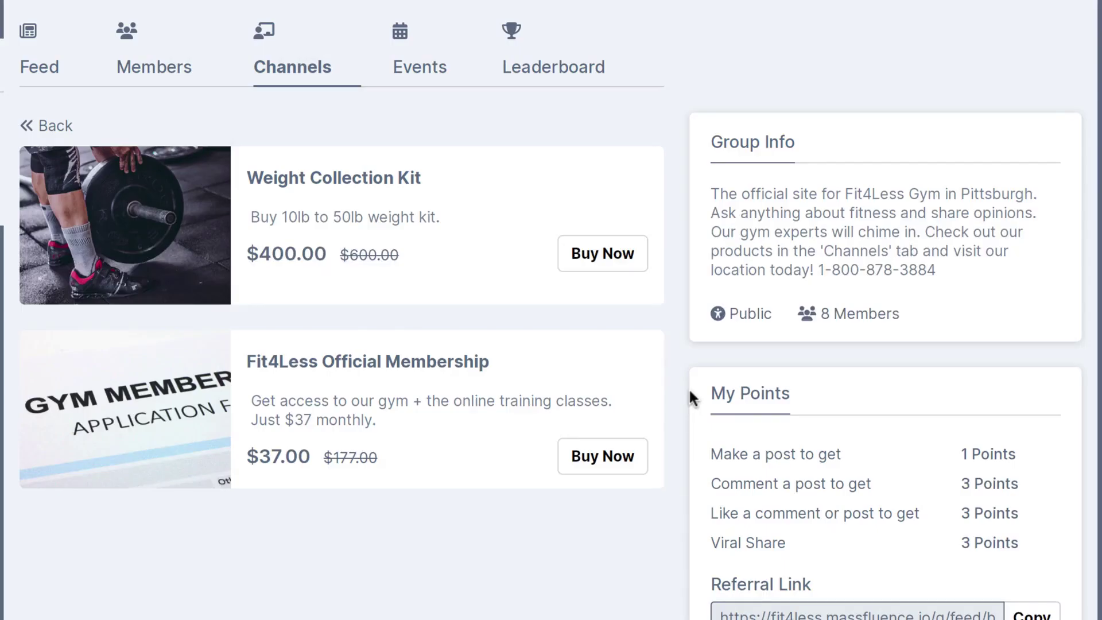
{"action": "left_click", "coordinate": [597, 259]}
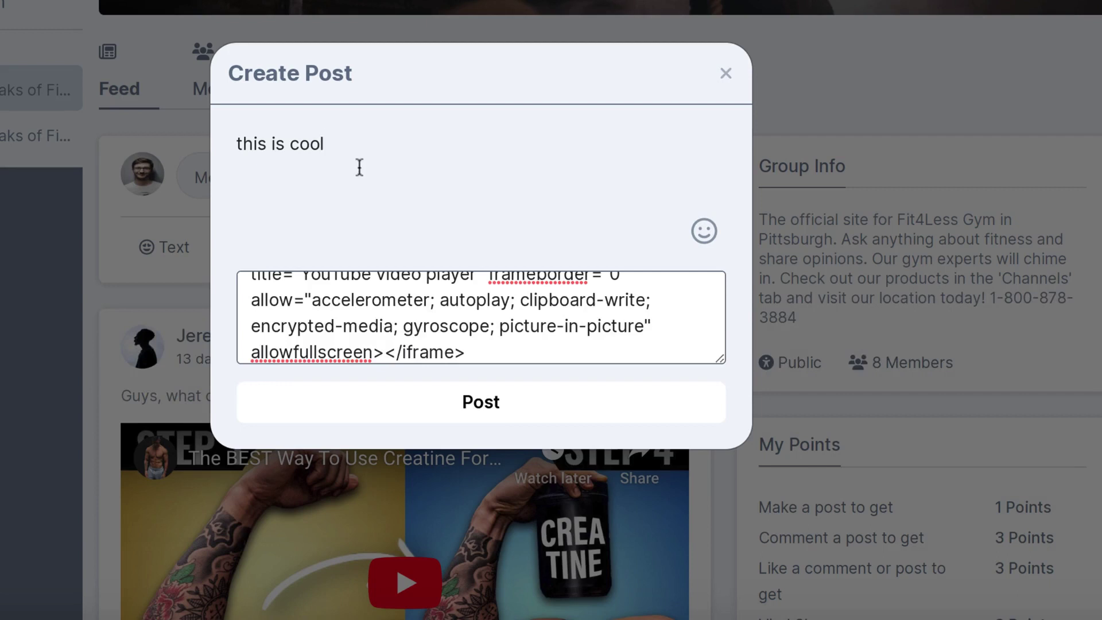
Publish the "this is cool" post with its embedded YouTube video to the group feed.
{"action": "left_click", "coordinate": [466, 403]}
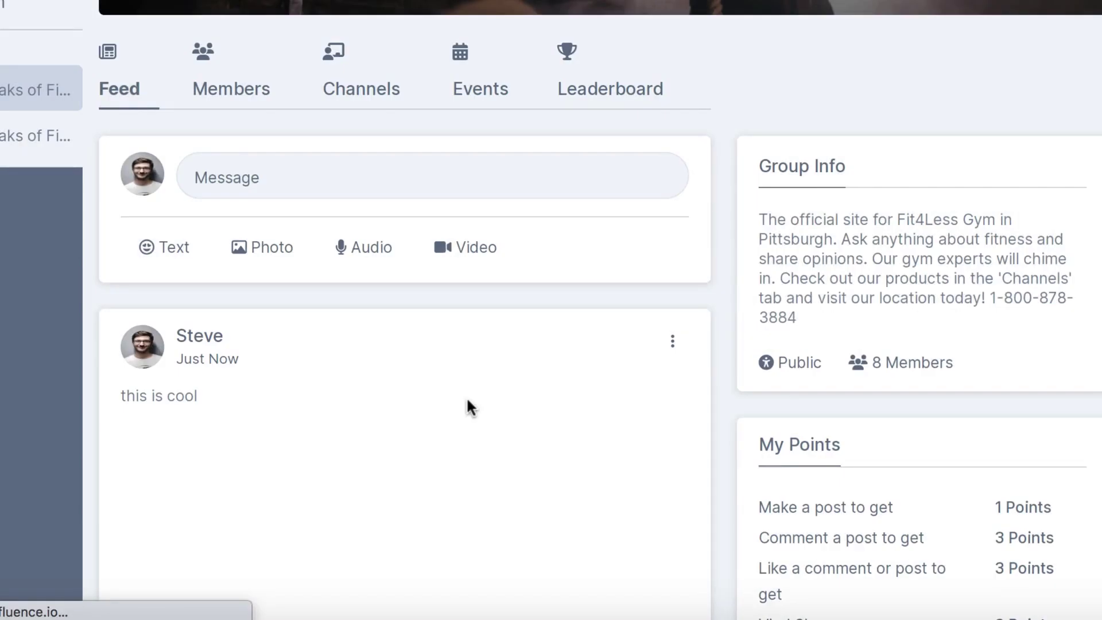
{"action": "scroll", "coordinate": [467, 357], "scroll_direction": "down", "scroll_amount": 3}
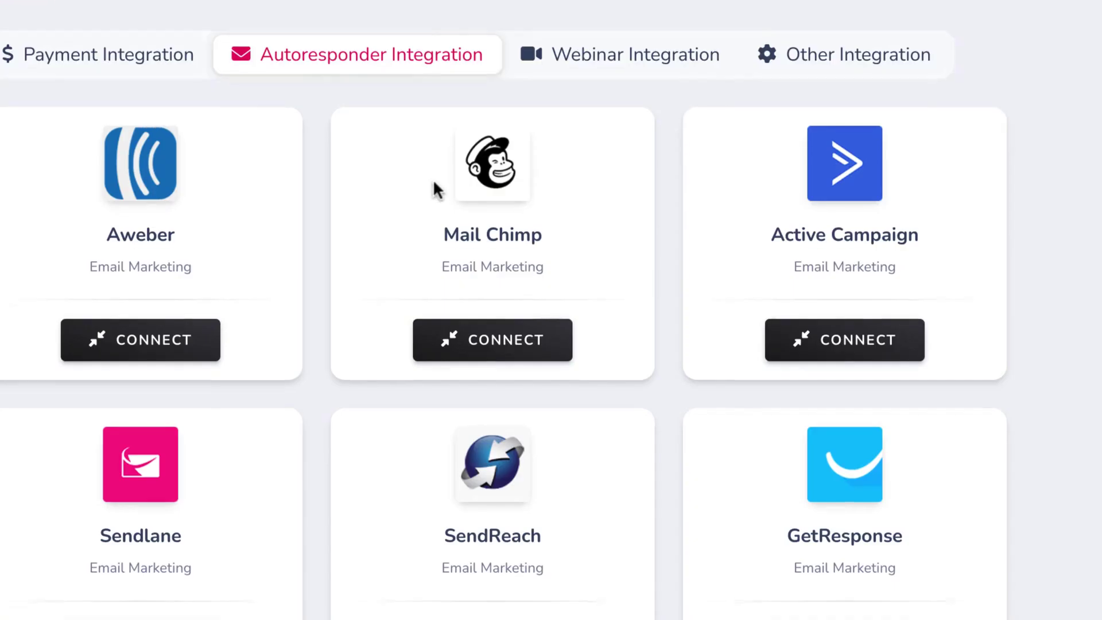
Browse the email marketing services available under autoresponder integrations.
{"action": "scroll", "coordinate": [433, 179], "scroll_direction": "down", "scroll_amount": 8}
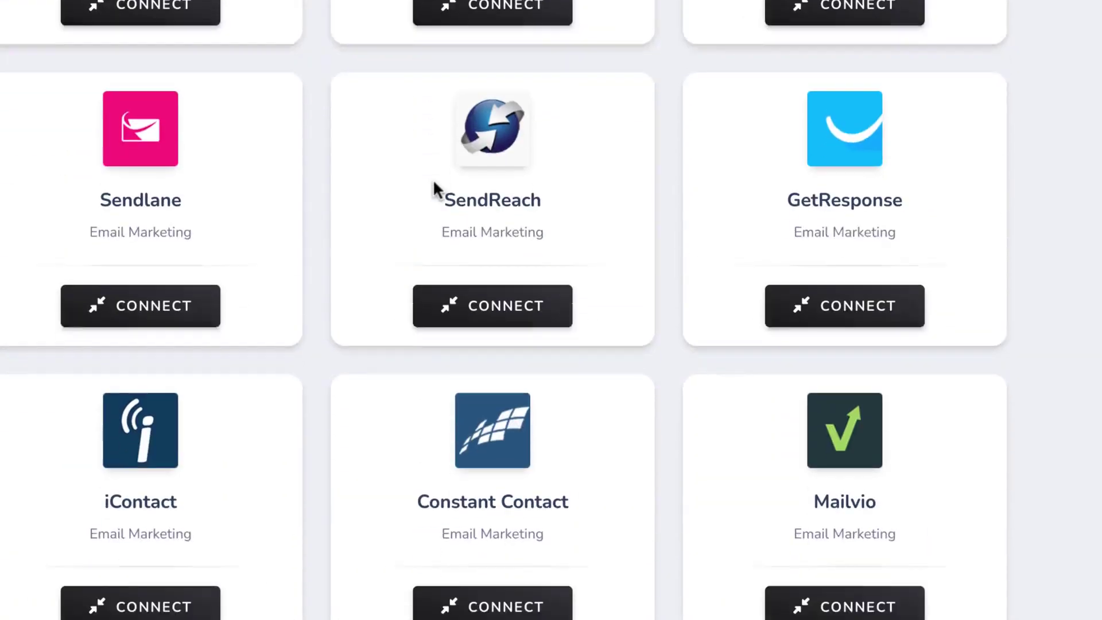
{"action": "scroll", "coordinate": [394, 264], "scroll_direction": "up", "scroll_amount": 8}
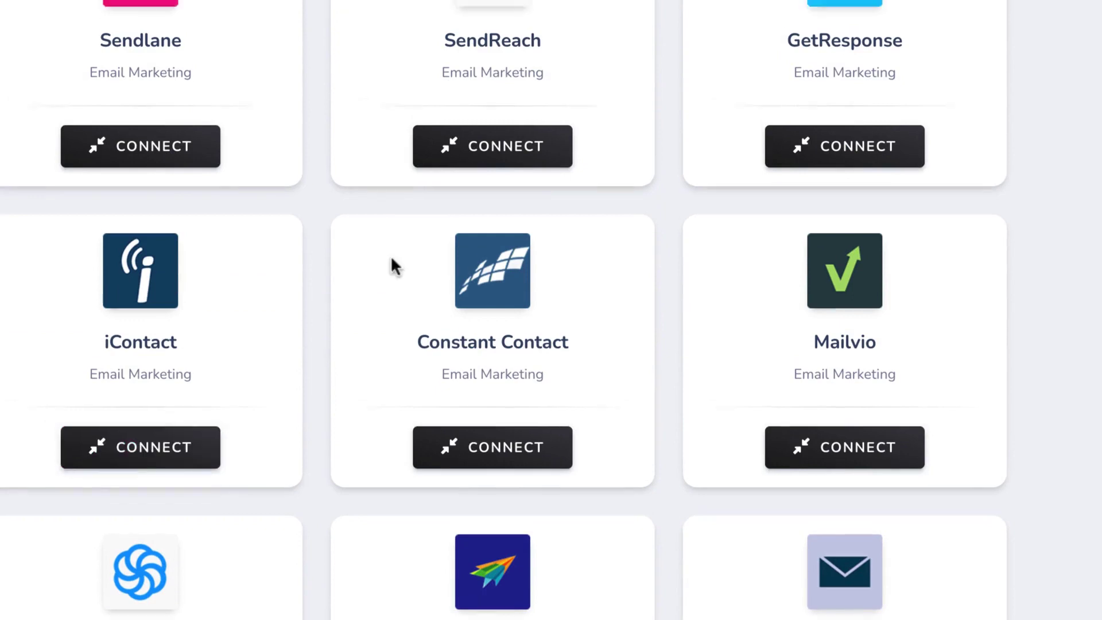
{"action": "scroll", "coordinate": [394, 265], "scroll_direction": "down", "scroll_amount": 8}
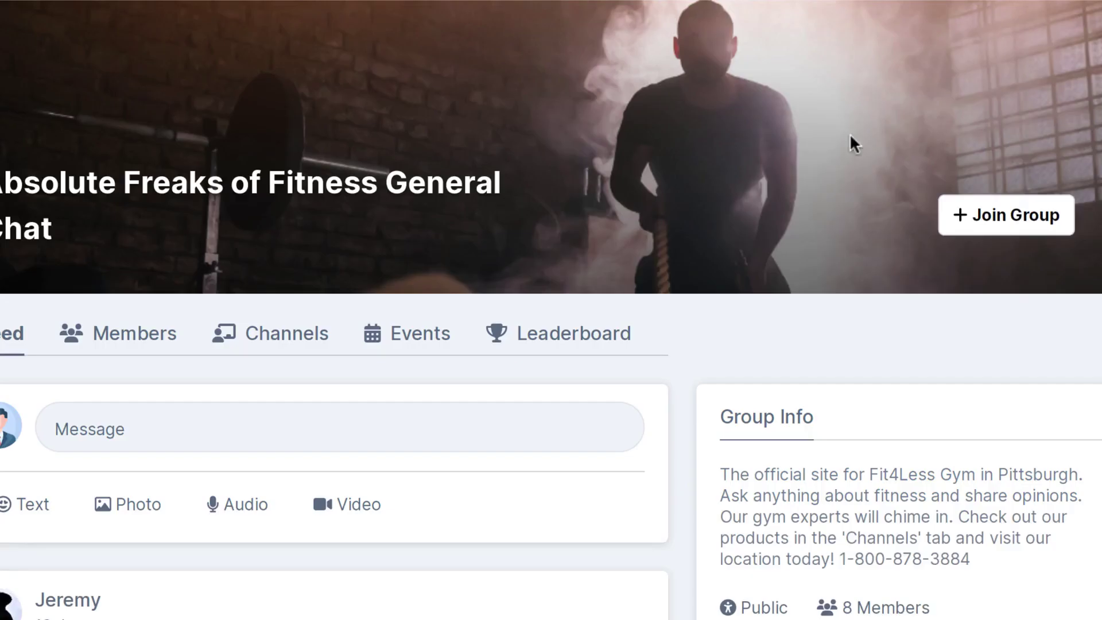
Join the Absolute Freaks of Fitness General Chat group.
{"action": "left_click", "coordinate": [986, 229]}
{"action": "left_click", "coordinate": [422, 447]}
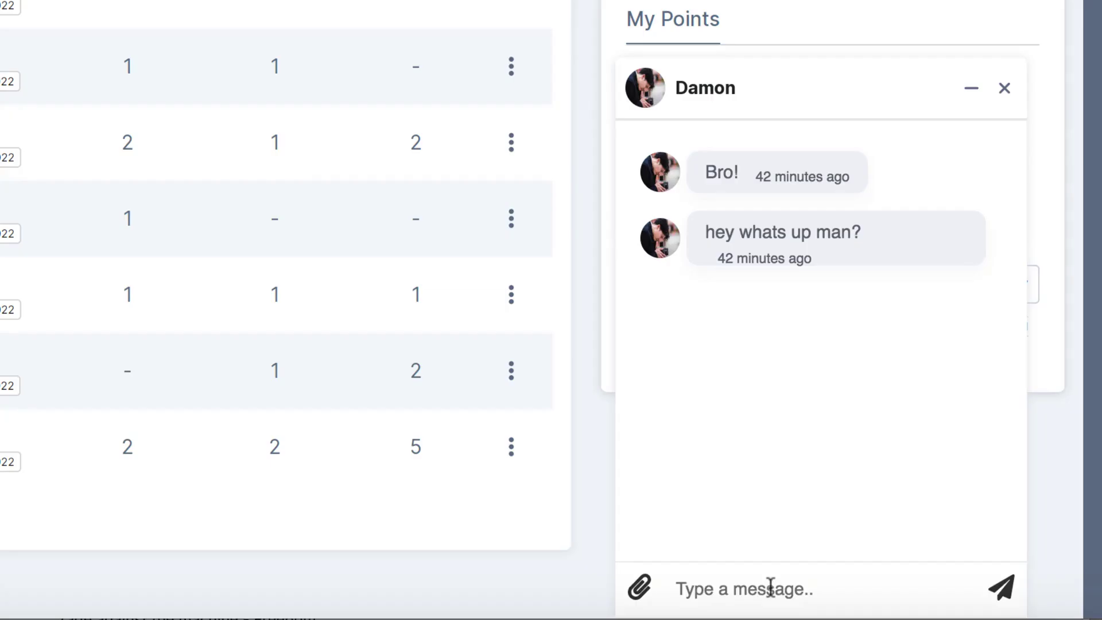
Reply "I'm doing good man!" in the direct message conversation with the other group member.
{"action": "left_click", "coordinate": [770, 588]}
{"action": "type", "text": "I'm doing good man!"}
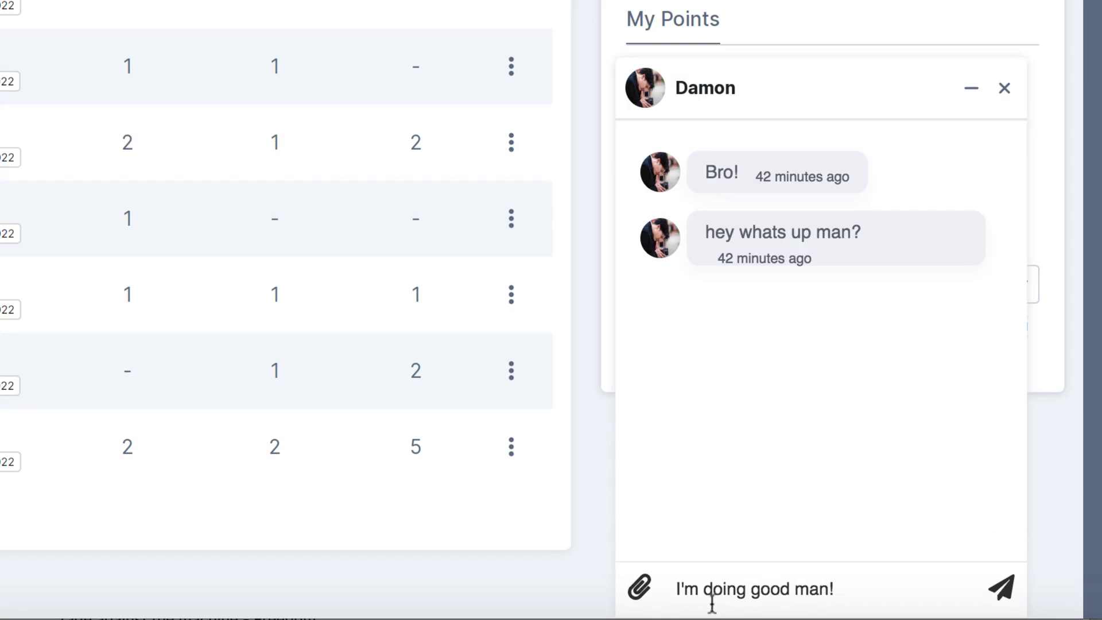
{"action": "left_click", "coordinate": [1001, 588]}
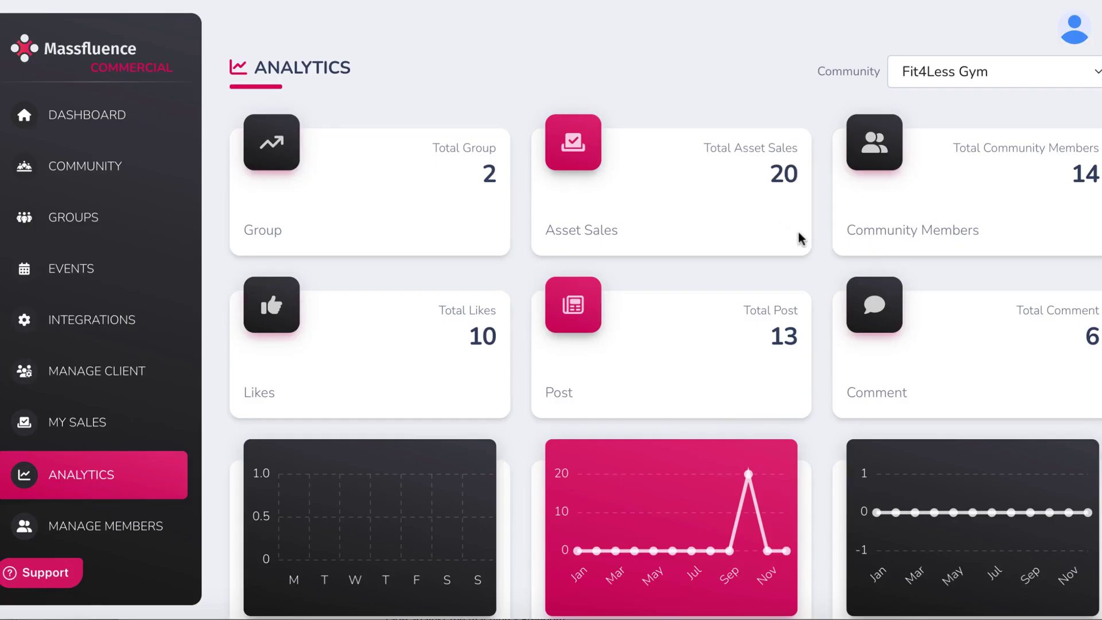
Review the Fit4Less Gym analytics and open the order details of the first channel sale.
{"action": "scroll", "coordinate": [800, 236], "scroll_direction": "down", "scroll_amount": 3}
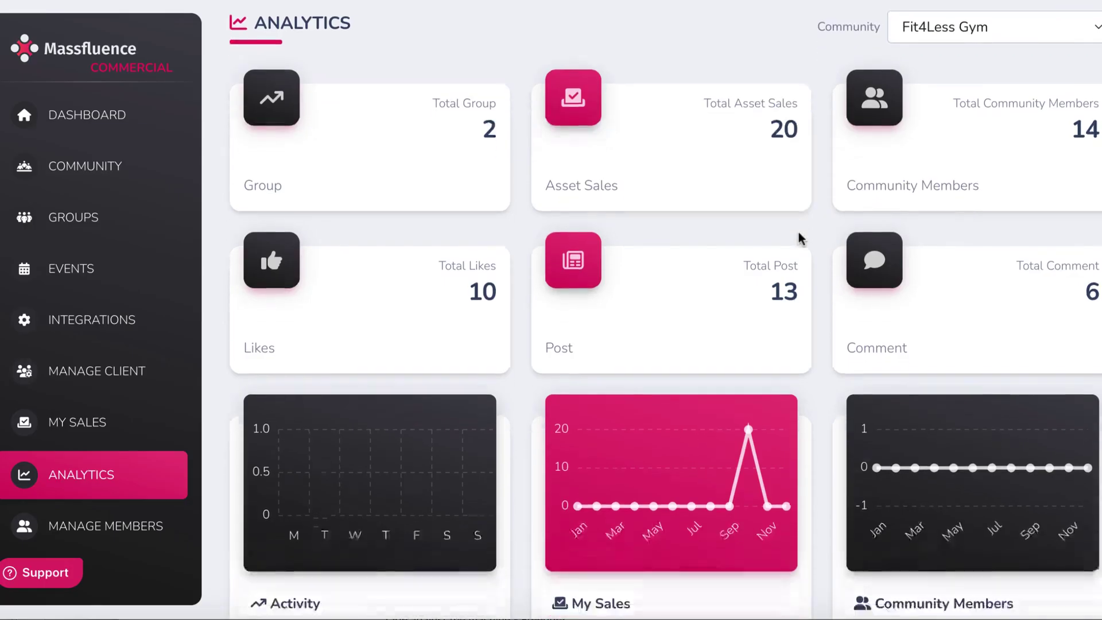
{"action": "scroll", "coordinate": [799, 237], "scroll_direction": "up", "scroll_amount": 3}
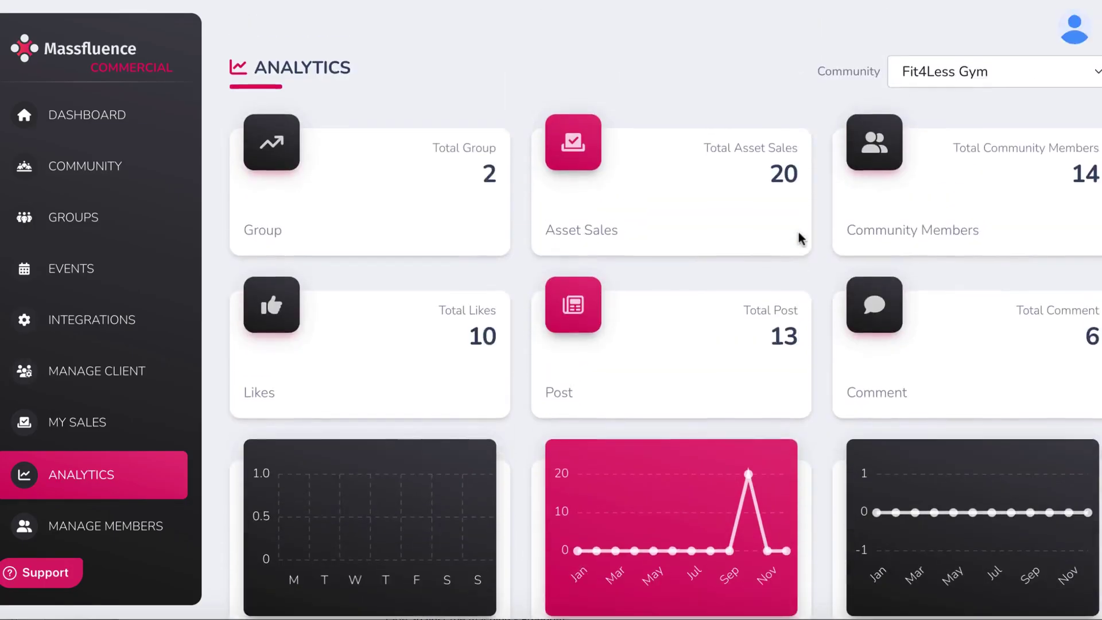
{"action": "left_click", "coordinate": [109, 433]}
{"action": "left_click", "coordinate": [420, 143]}
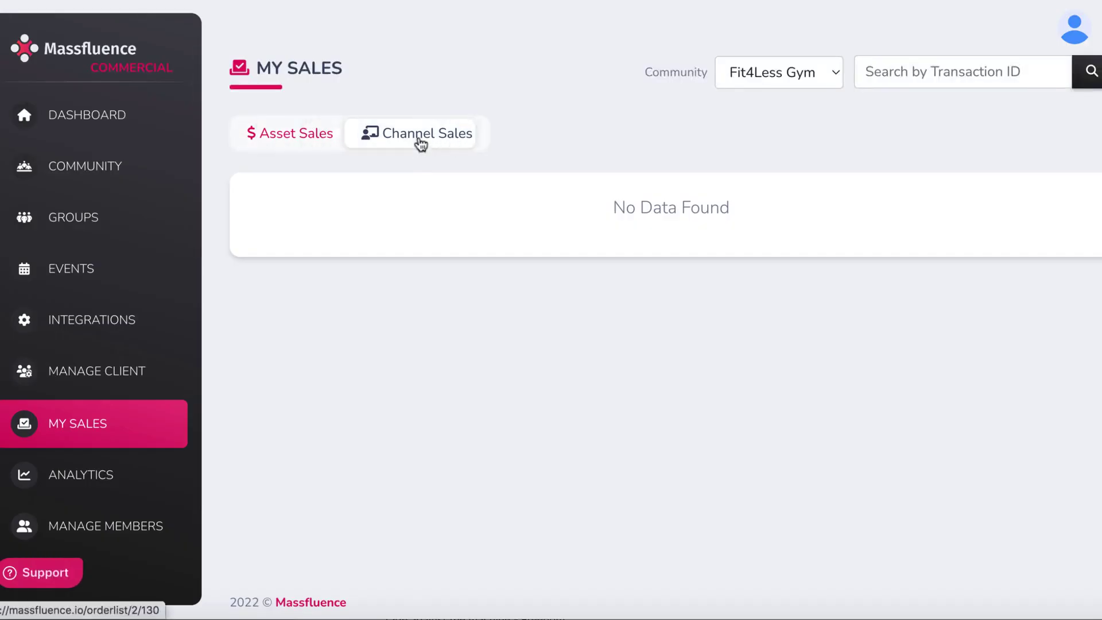
{"action": "left_click", "coordinate": [941, 230]}
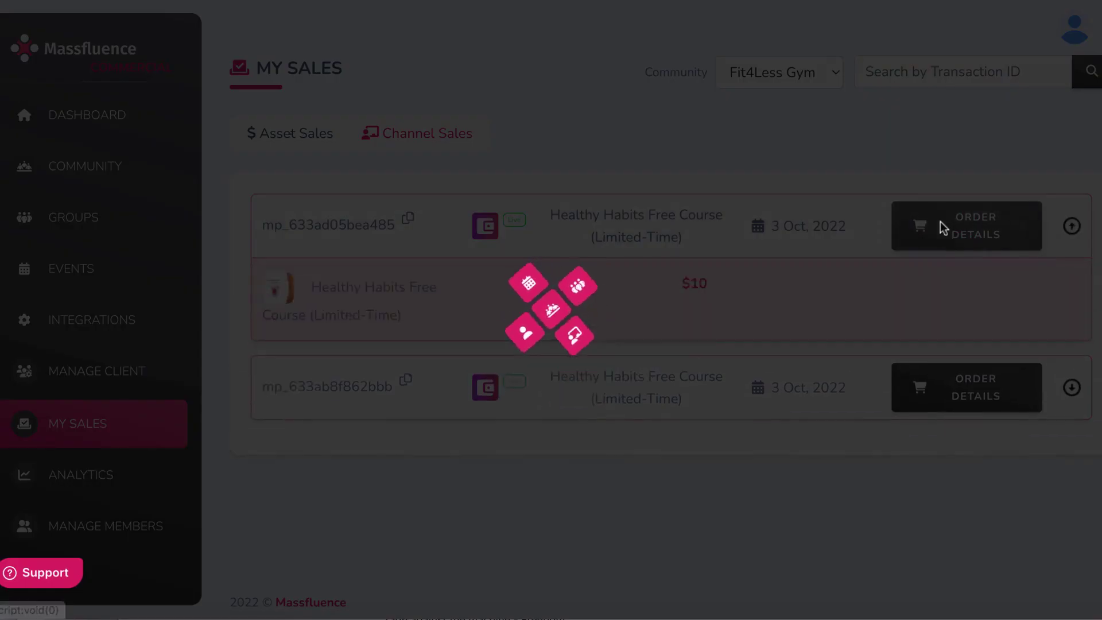
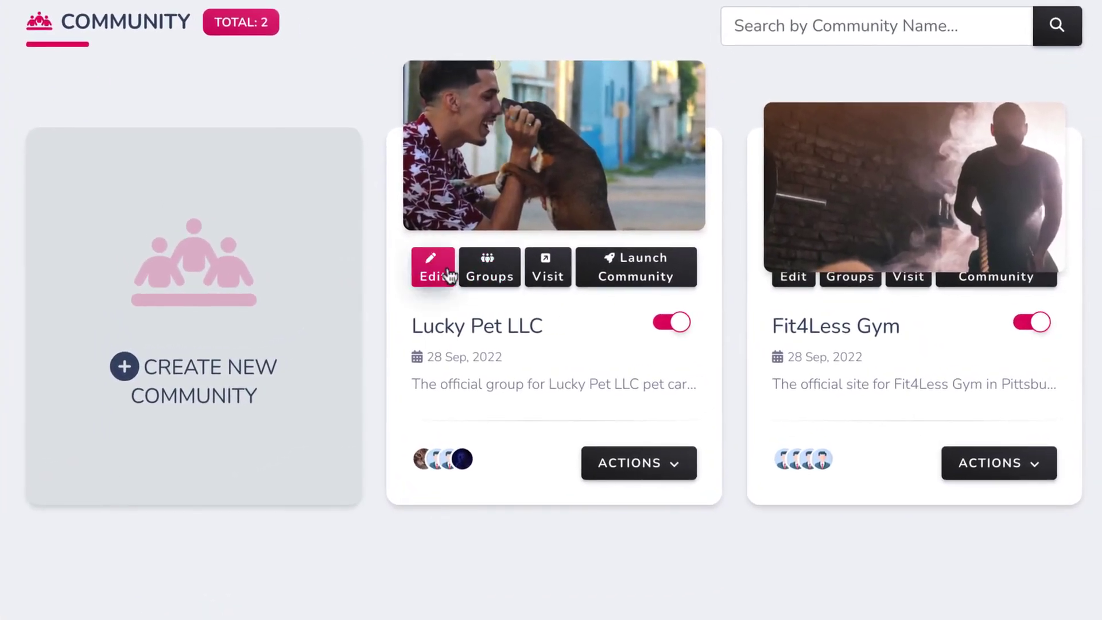
Start a new community and view the templates offered for it.
{"action": "left_click", "coordinate": [156, 371]}
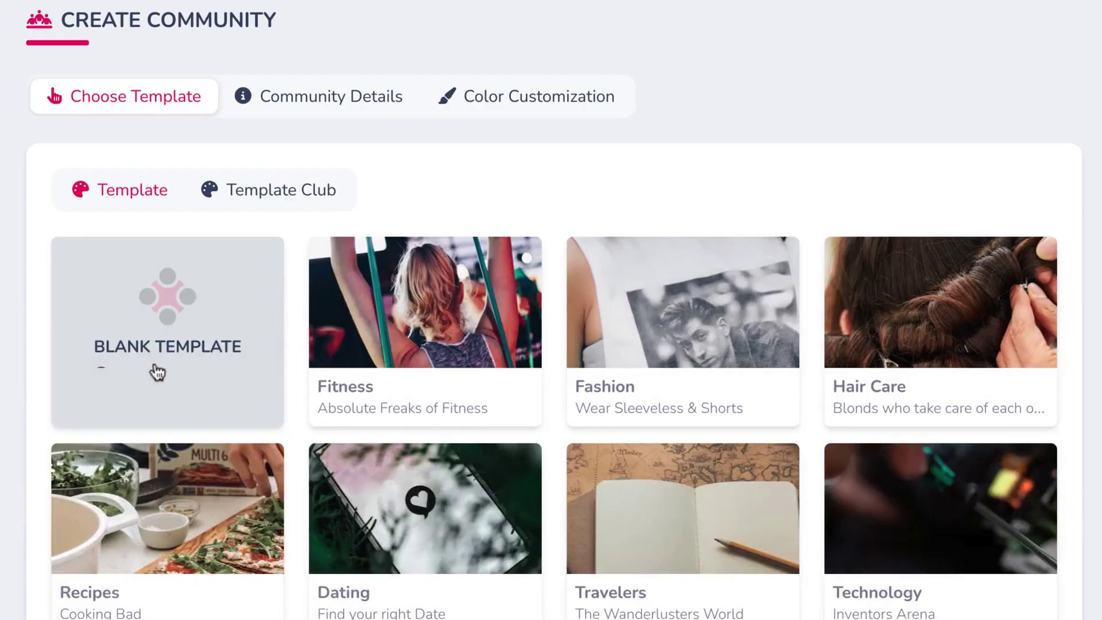
{"action": "mouse_move", "coordinate": [383, 287]}
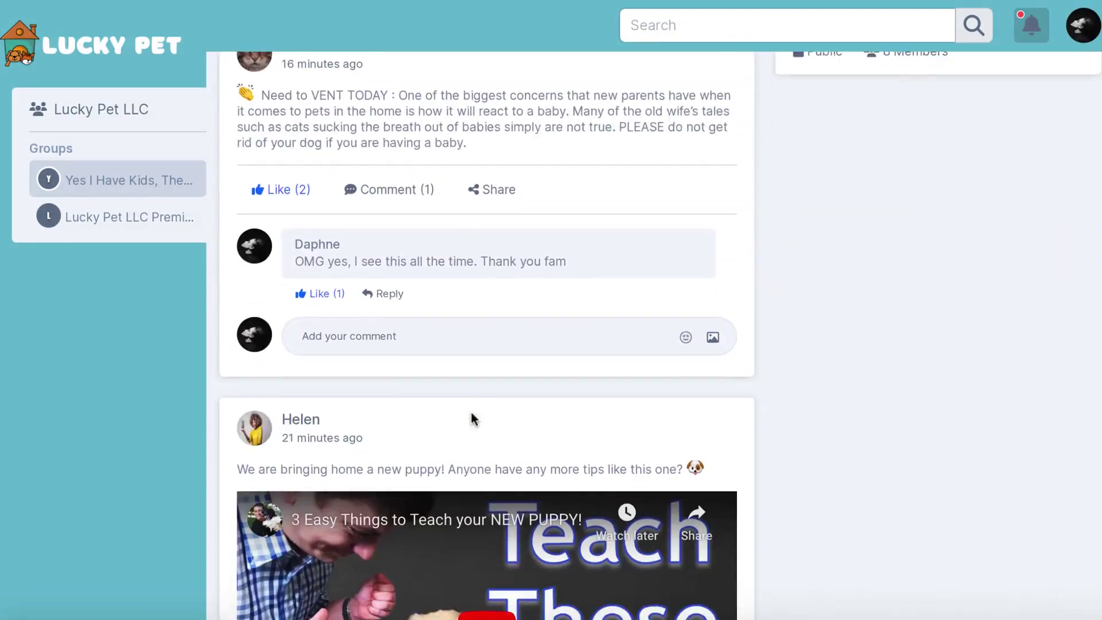
Draft a post reading "Hey fam! Just checking in" in the "Yes I Have Kids, They Are Cats & Dogs!" group feed.
{"action": "scroll", "coordinate": [470, 417], "scroll_direction": "down", "scroll_amount": 8}
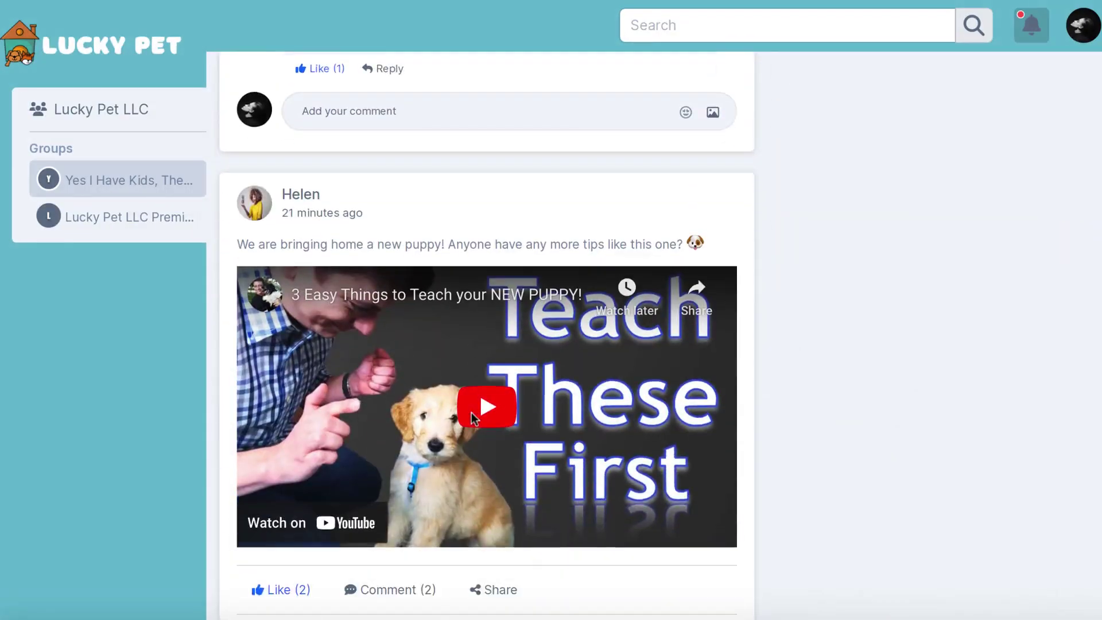
{"action": "scroll", "coordinate": [470, 417], "scroll_direction": "up", "scroll_amount": 4}
{"action": "scroll", "coordinate": [471, 412], "scroll_direction": "up", "scroll_amount": 10}
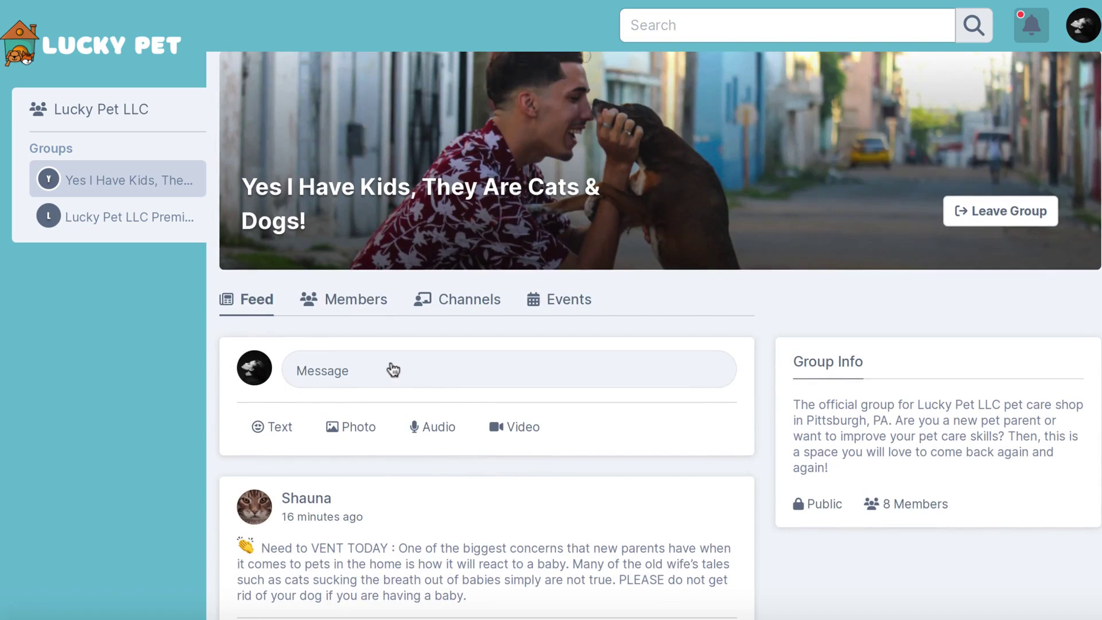
{"action": "left_click", "coordinate": [392, 370]}
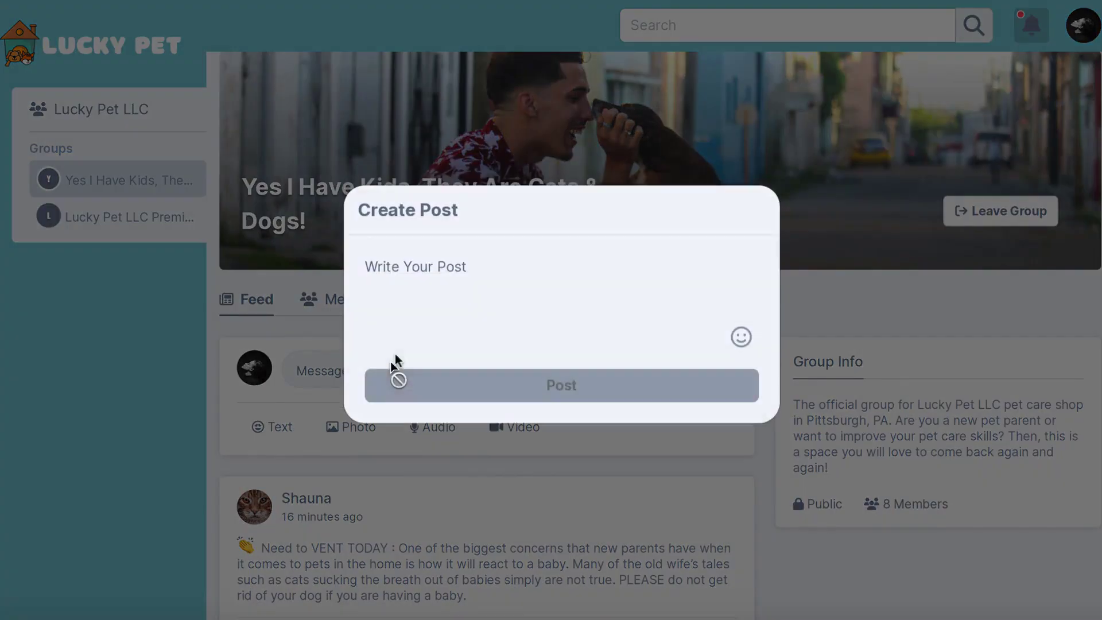
{"action": "type", "text": "Hey "}
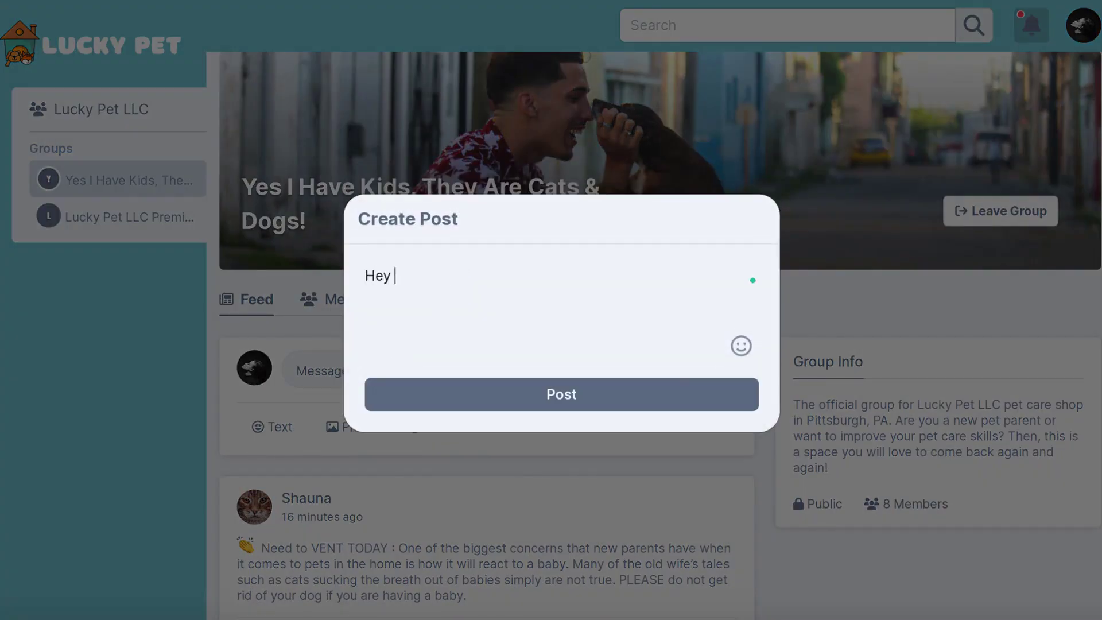
{"action": "type", "text": "fam! Just checking in"}
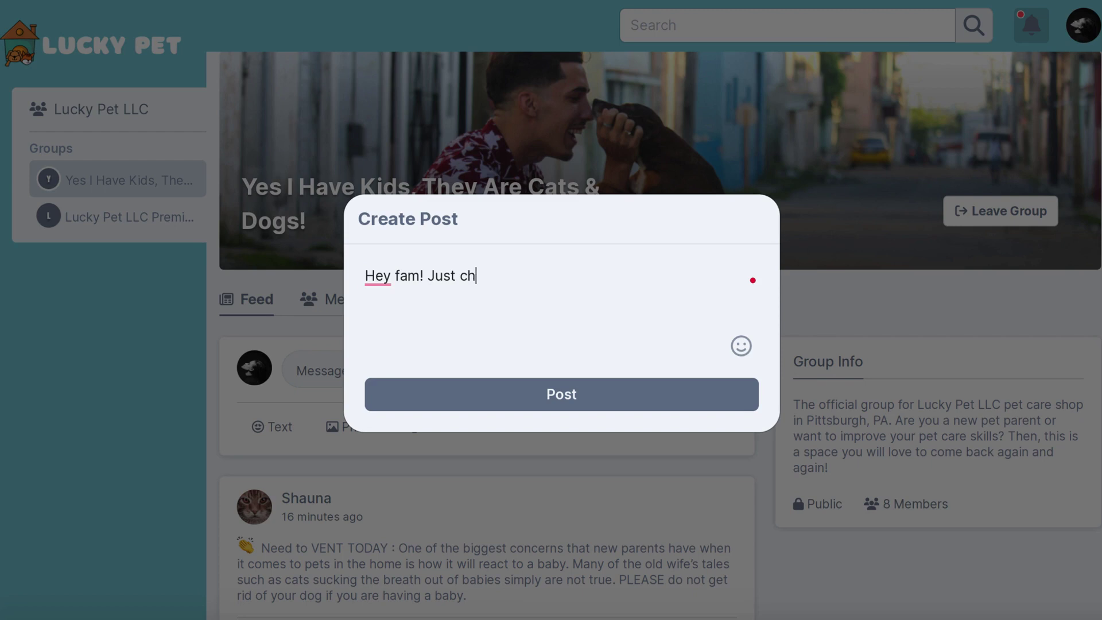
{"action": "left_click", "coordinate": [742, 348]}
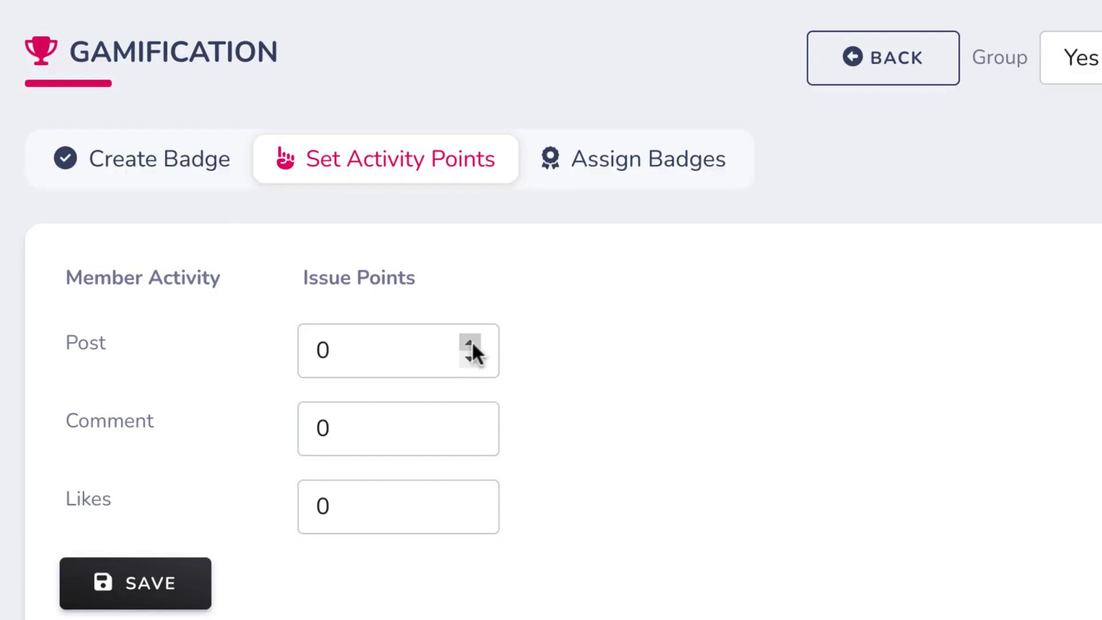
Raise the activity points issued for posts in the group's gamification settings and open badge assignment.
{"action": "triple_click", "coordinate": [469, 342]}
{"action": "left_click", "coordinate": [571, 178]}
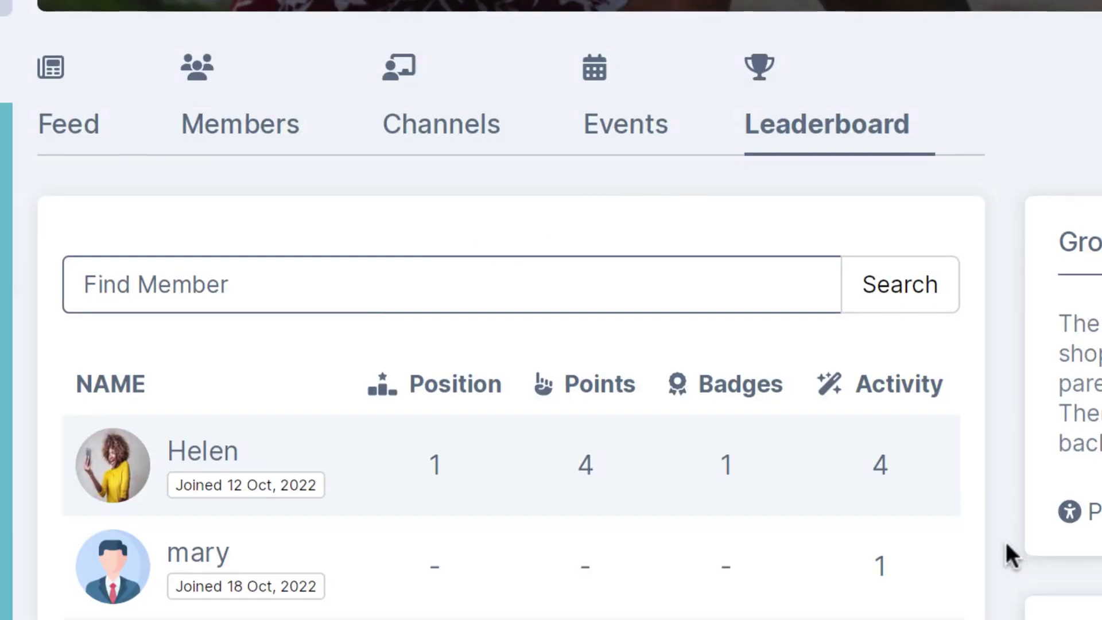
Look over the group leaderboard and view the Puppy's Day Out event details.
{"action": "scroll", "coordinate": [1005, 542], "scroll_direction": "down", "scroll_amount": 8}
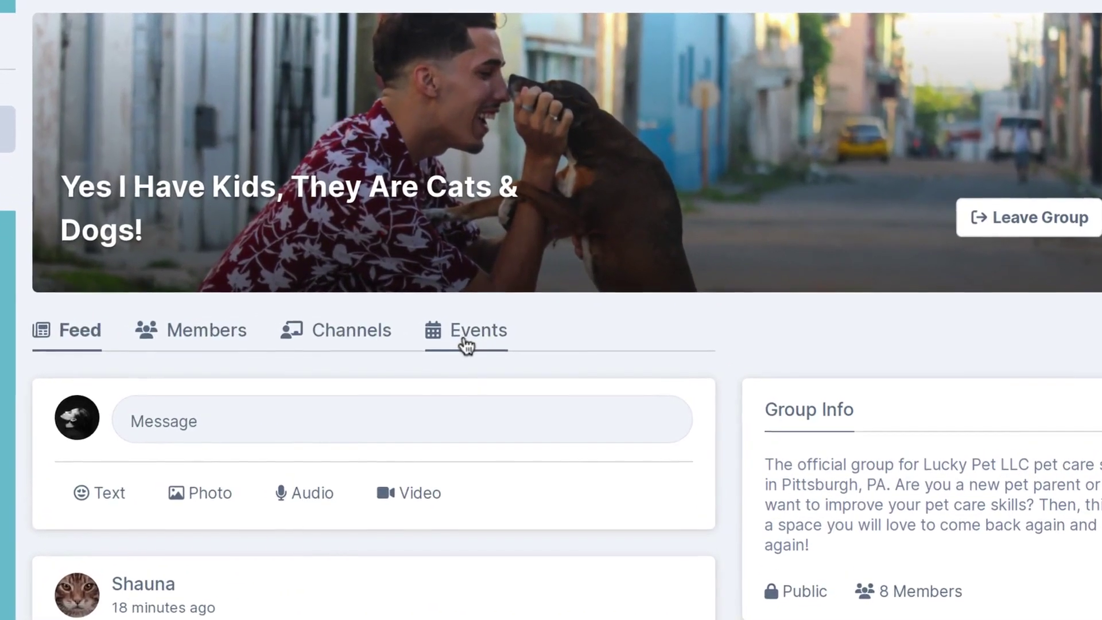
{"action": "left_click", "coordinate": [465, 346]}
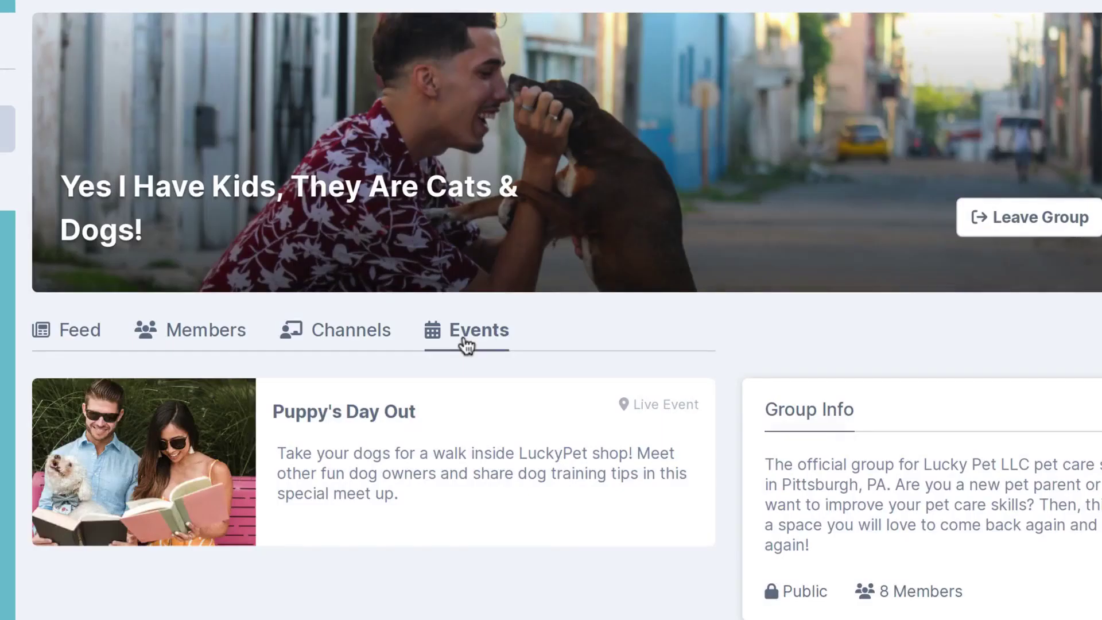
{"action": "left_click", "coordinate": [364, 418]}
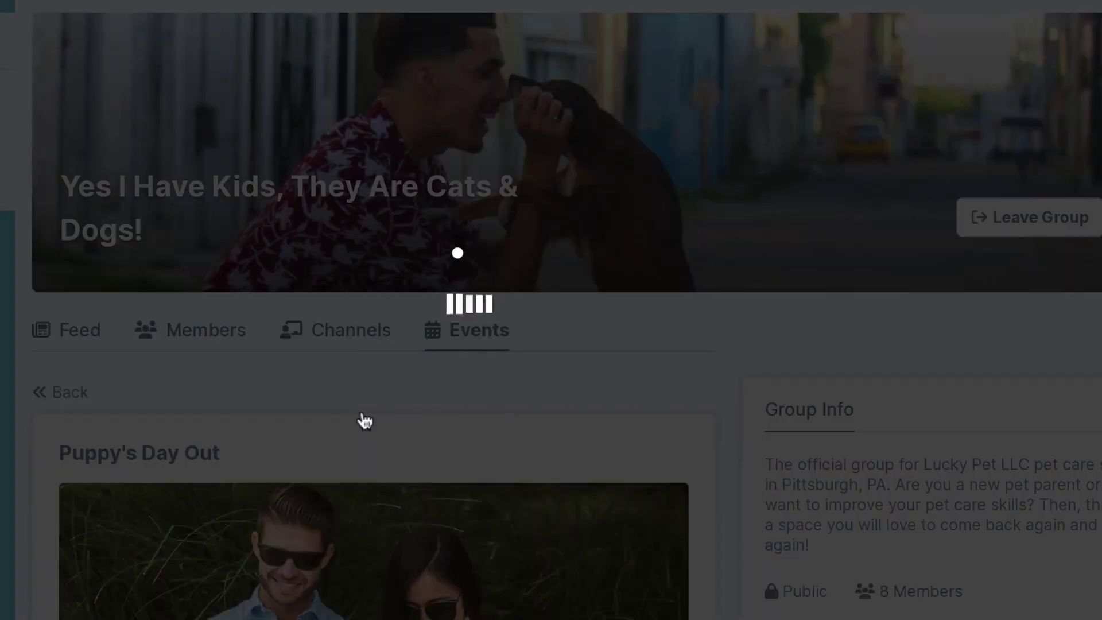
{"action": "scroll", "coordinate": [364, 421], "scroll_direction": "down", "scroll_amount": 5}
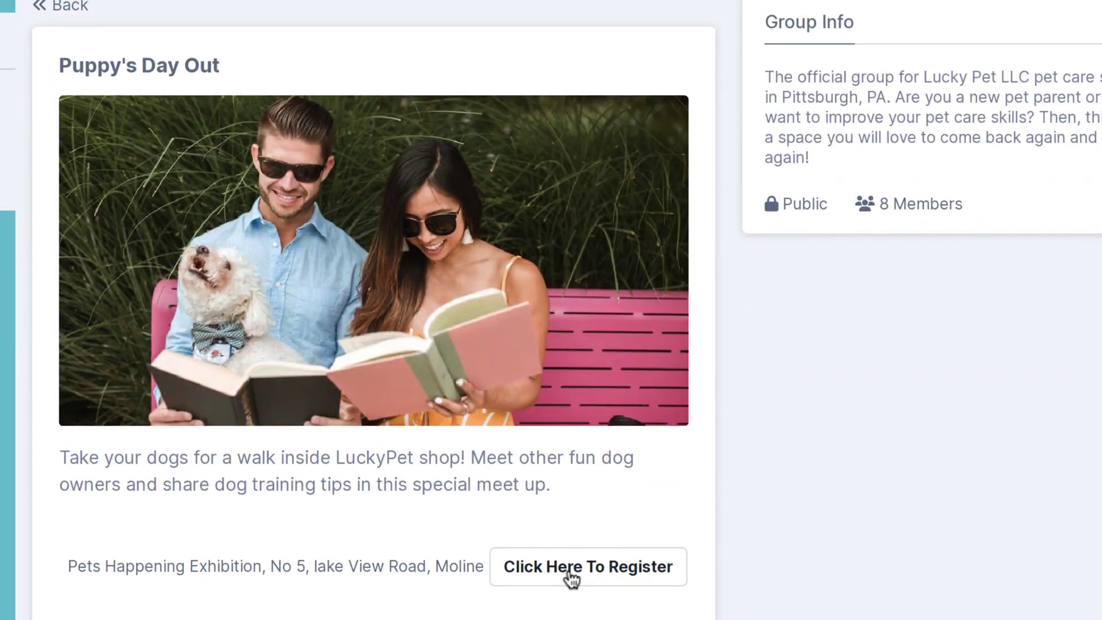
{"action": "key", "text": "alt+Left"}
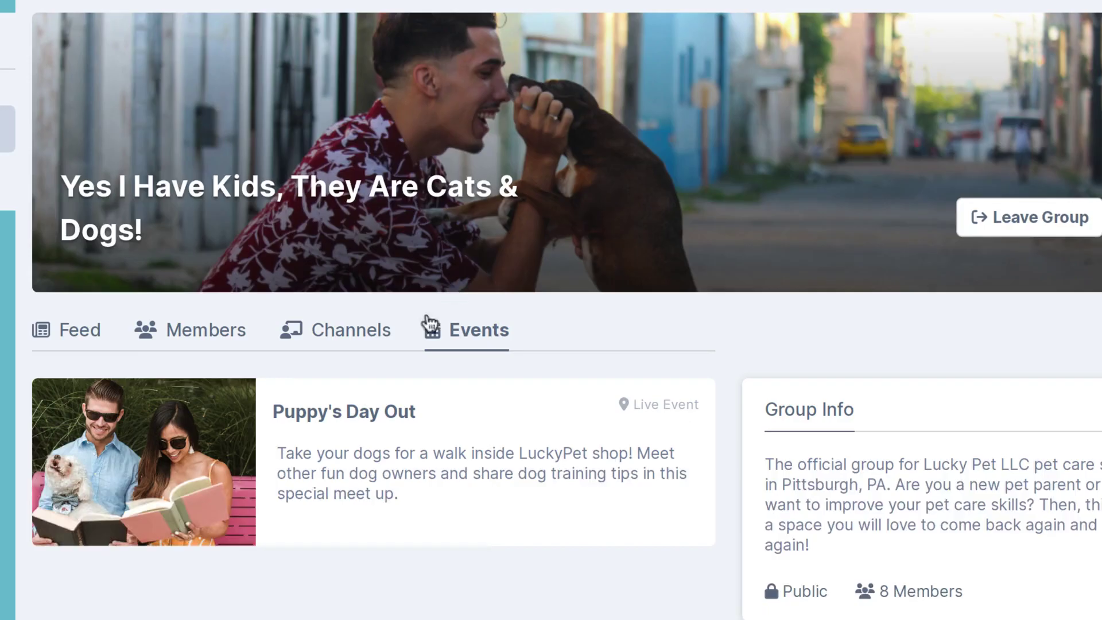
Browse the group's channels and start the purchase of the Dog Training Gold Course.
{"action": "left_click", "coordinate": [377, 335]}
{"action": "scroll", "coordinate": [377, 354], "scroll_direction": "down", "scroll_amount": 7}
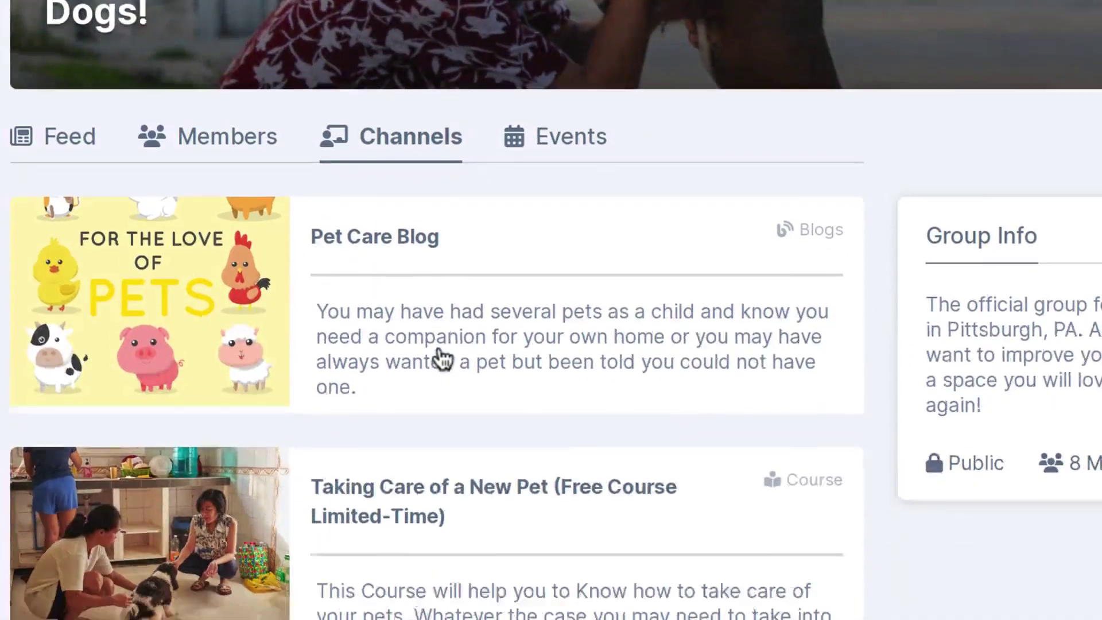
{"action": "scroll", "coordinate": [442, 359], "scroll_direction": "down", "scroll_amount": 2}
{"action": "scroll", "coordinate": [442, 359], "scroll_direction": "up", "scroll_amount": 1}
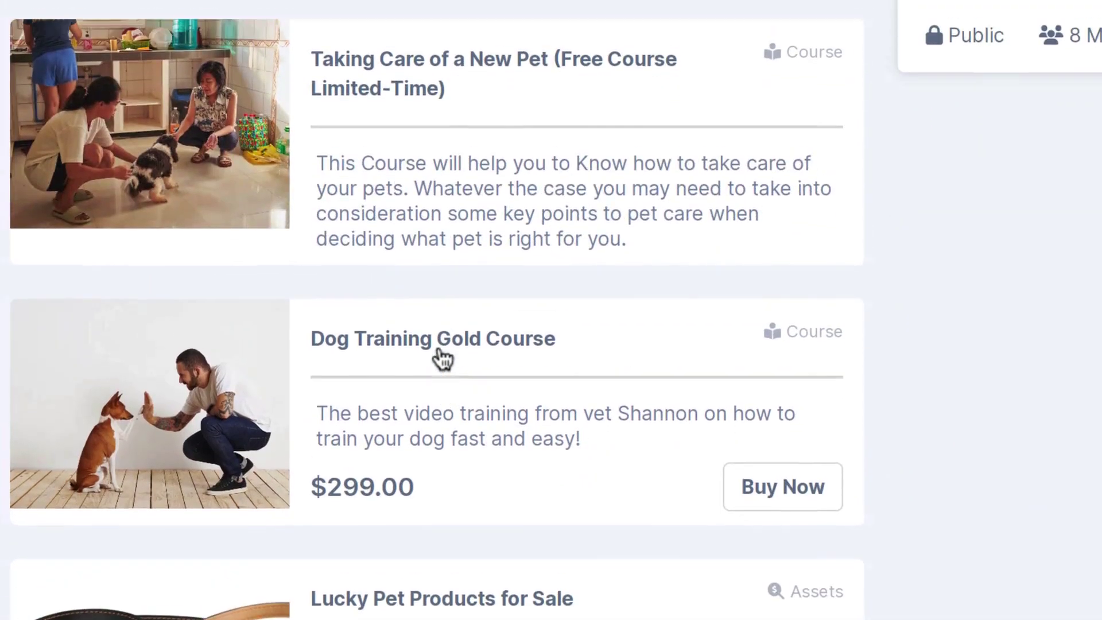
{"action": "left_click", "coordinate": [819, 491]}
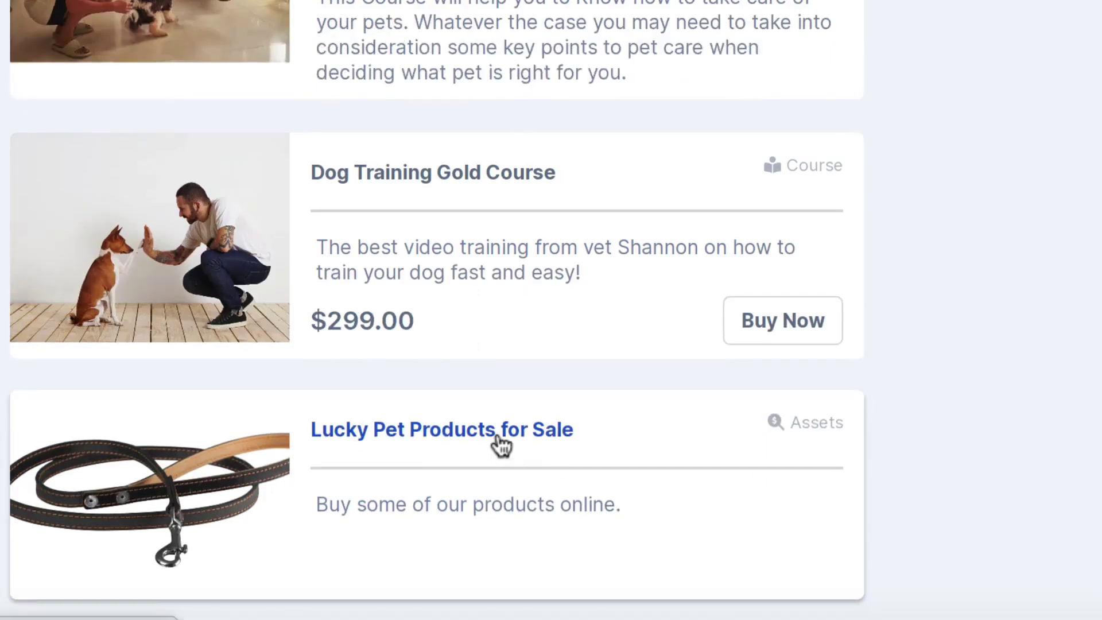
Open the Lucky Pet Products for Sale channel and start buying the Lucky Pet Leash.
{"action": "left_click", "coordinate": [498, 442]}
{"action": "scroll", "coordinate": [494, 445], "scroll_direction": "down", "scroll_amount": 2}
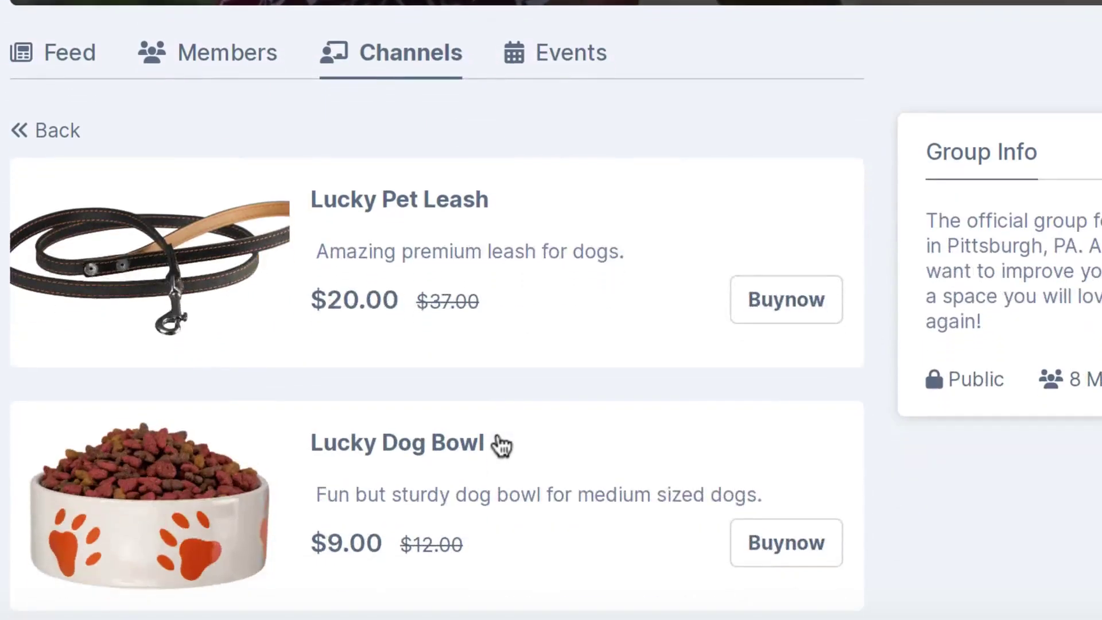
{"action": "left_click", "coordinate": [786, 319]}
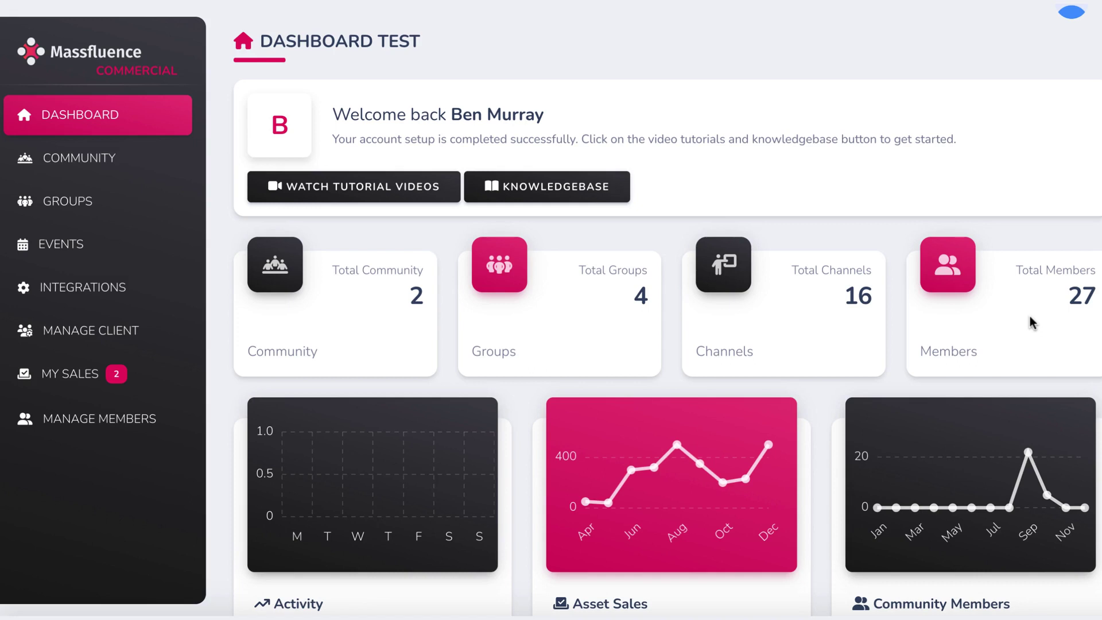
Browse the new-community templates from the community overview and return to the community list.
{"action": "left_click", "coordinate": [84, 171]}
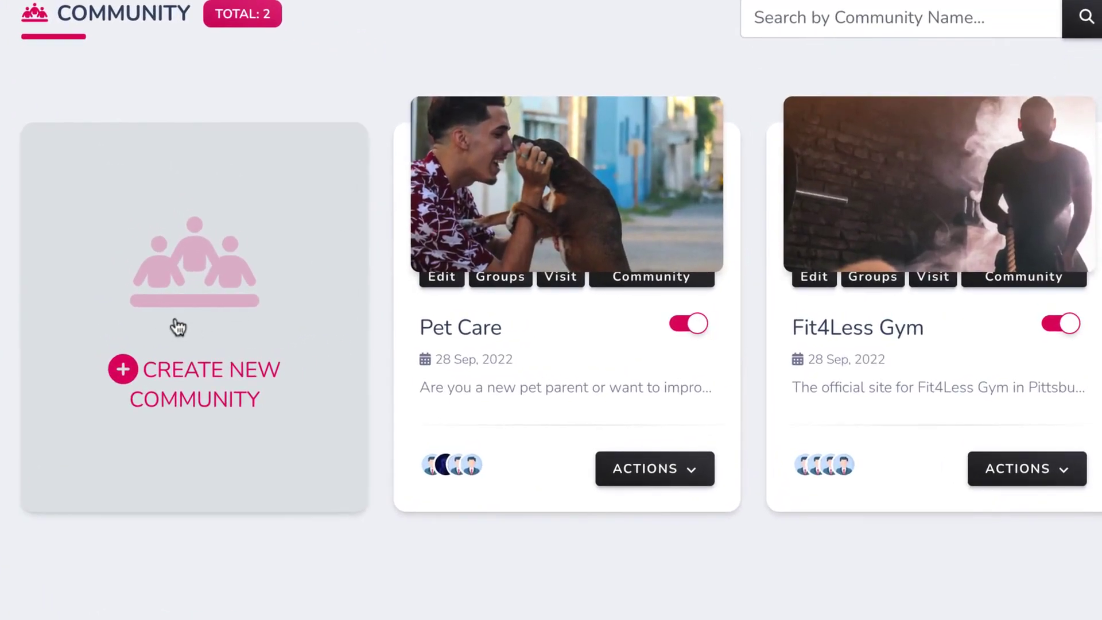
{"action": "left_click", "coordinate": [178, 326]}
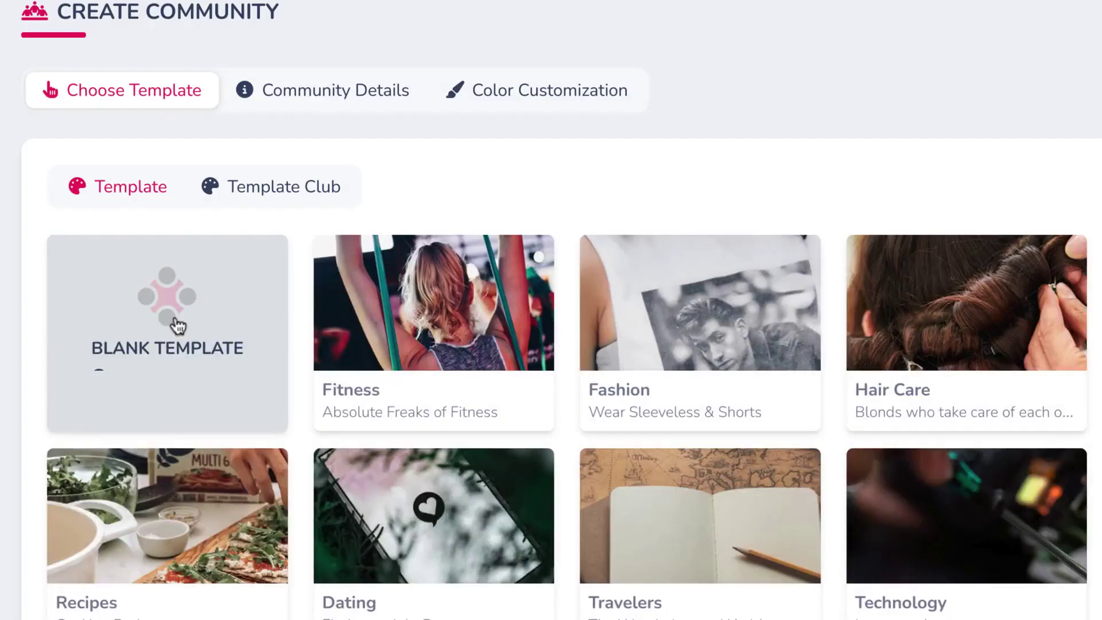
{"action": "scroll", "coordinate": [415, 340], "scroll_direction": "down", "scroll_amount": 3}
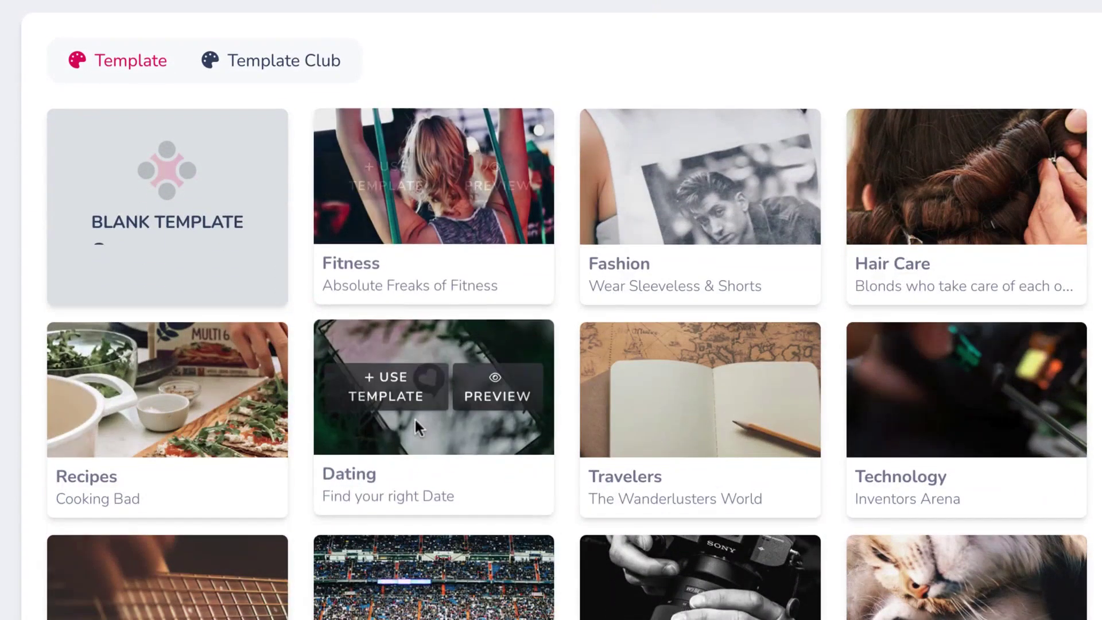
{"action": "mouse_move", "coordinate": [634, 410]}
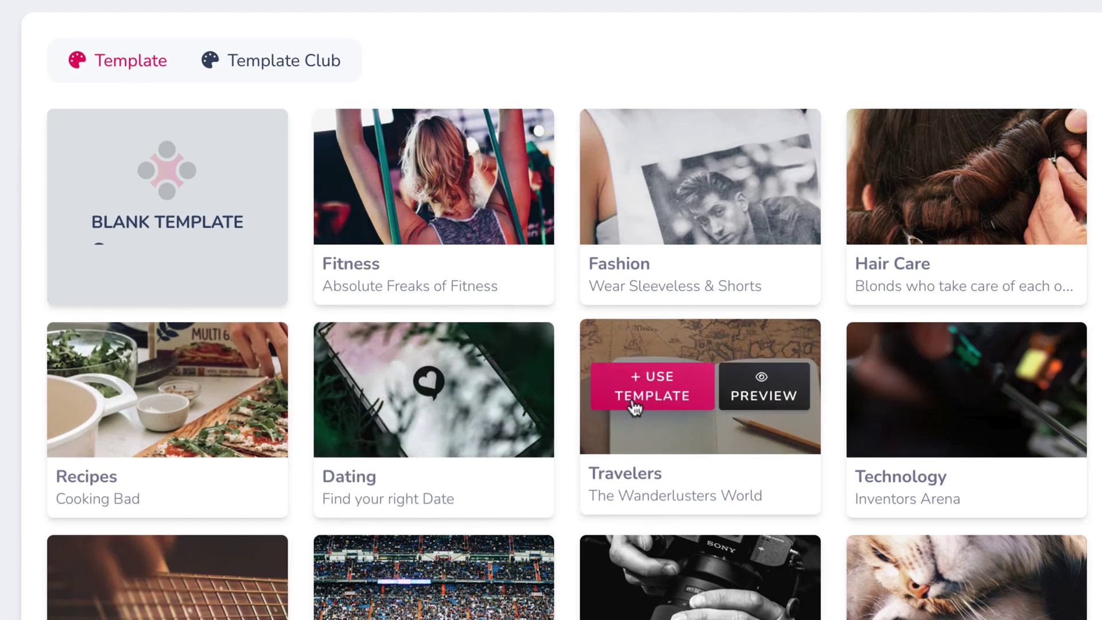
{"action": "scroll", "coordinate": [635, 408], "scroll_direction": "up", "scroll_amount": 2}
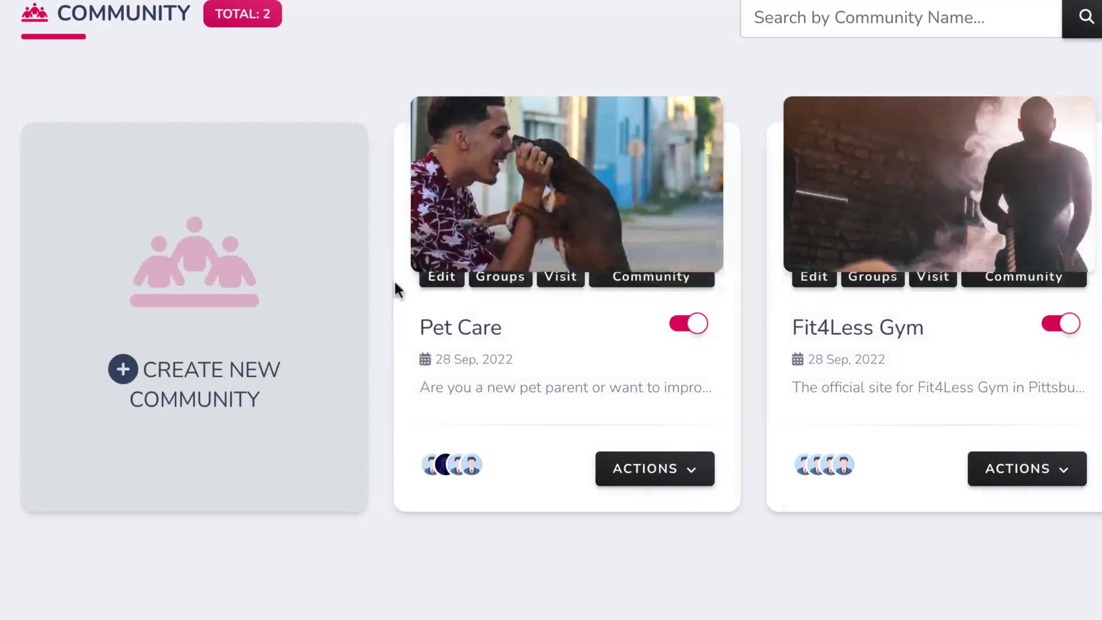
Open the Fit4Less Gym community for editing and review its name, description and URL fields.
{"action": "mouse_move", "coordinate": [974, 202]}
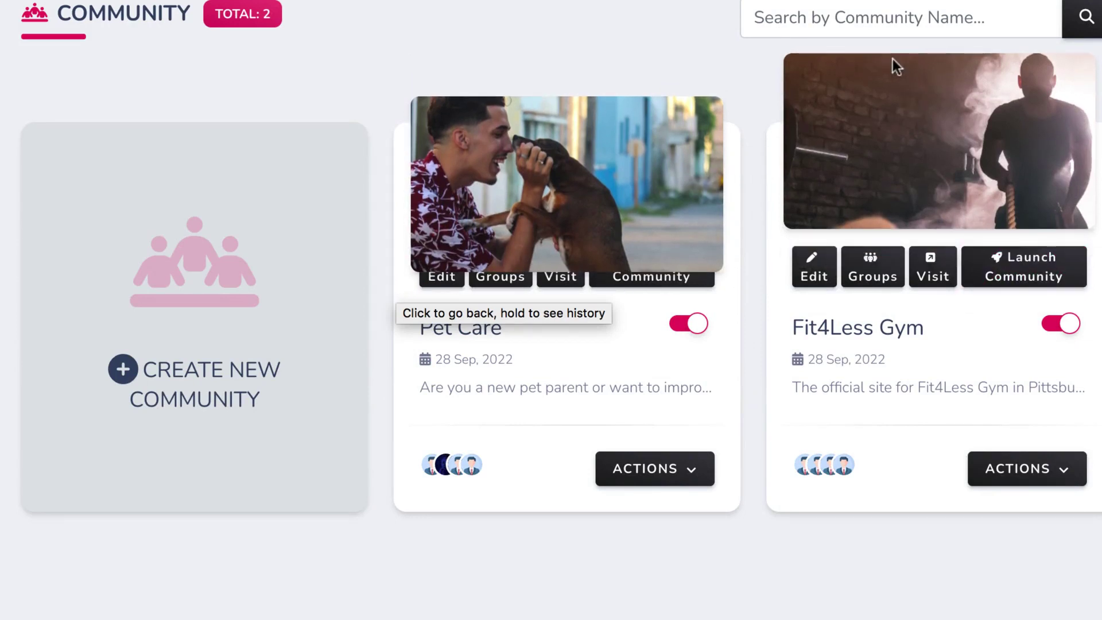
{"action": "mouse_move", "coordinate": [900, 275]}
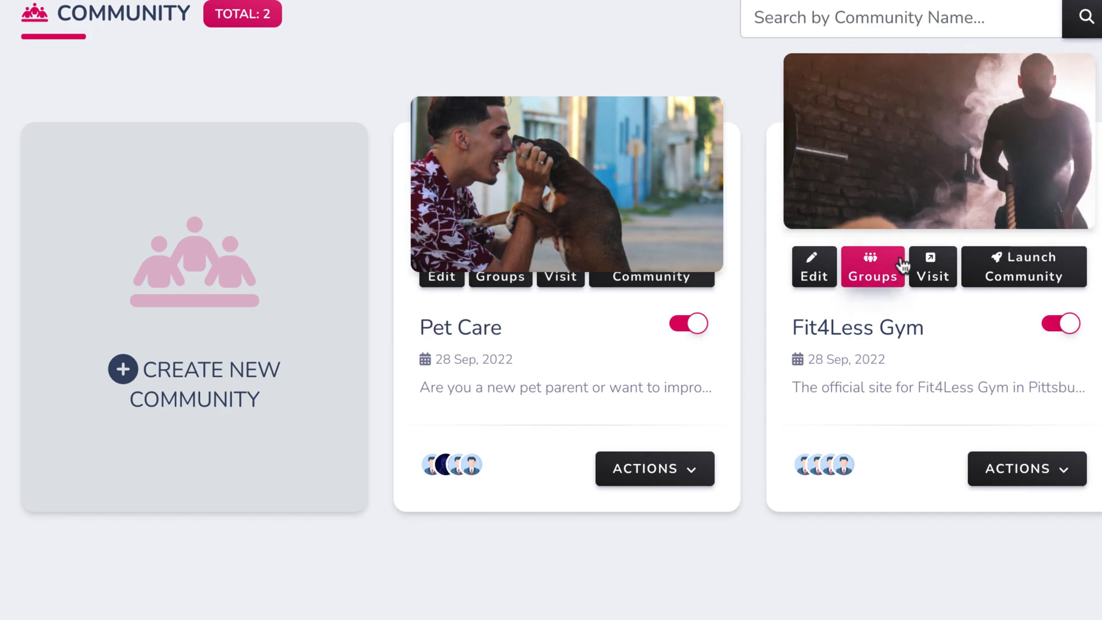
{"action": "left_click", "coordinate": [815, 272]}
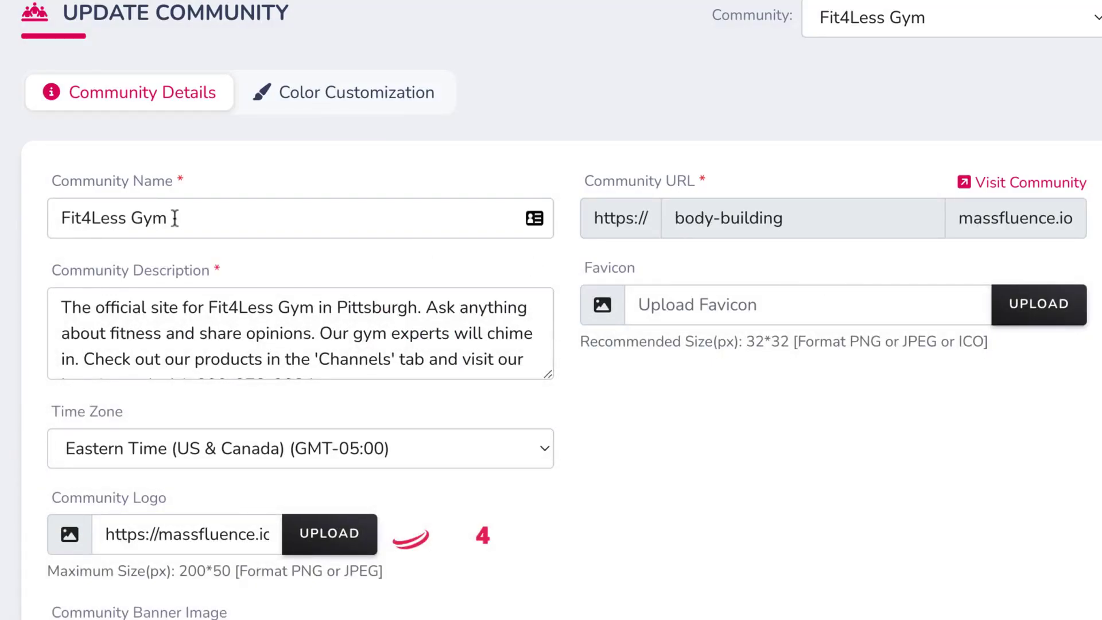
{"action": "left_click_drag", "start_coordinate": [175, 218], "coordinate": [54, 216]}
{"action": "left_click", "coordinate": [67, 304]}
{"action": "left_click_drag", "start_coordinate": [128, 308], "coordinate": [320, 352]}
{"action": "left_click", "coordinate": [324, 356]}
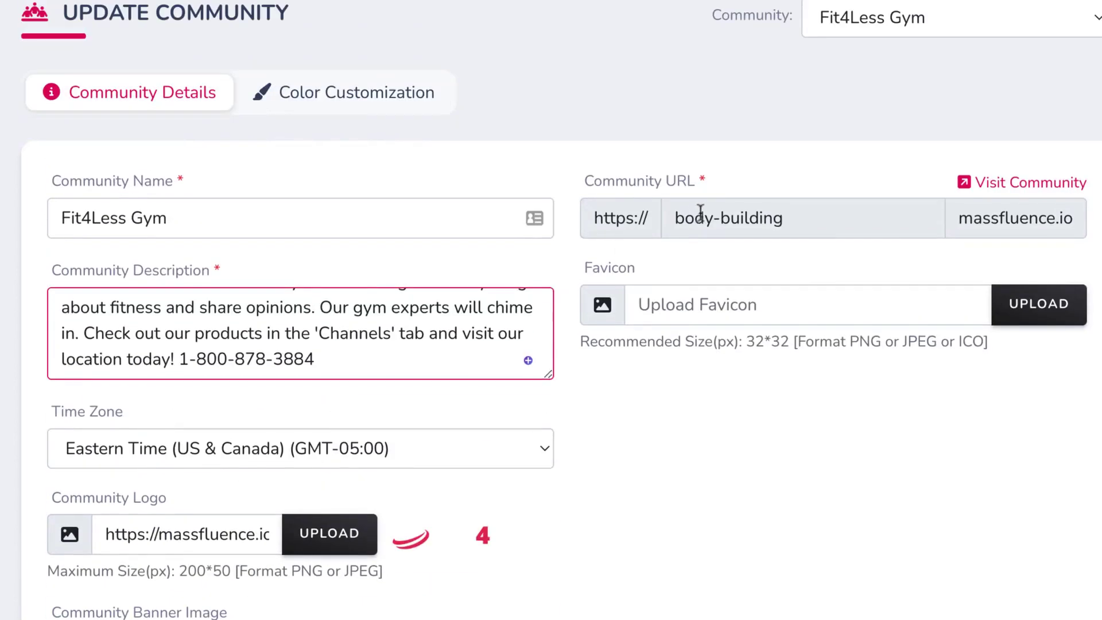
{"action": "left_click", "coordinate": [700, 215]}
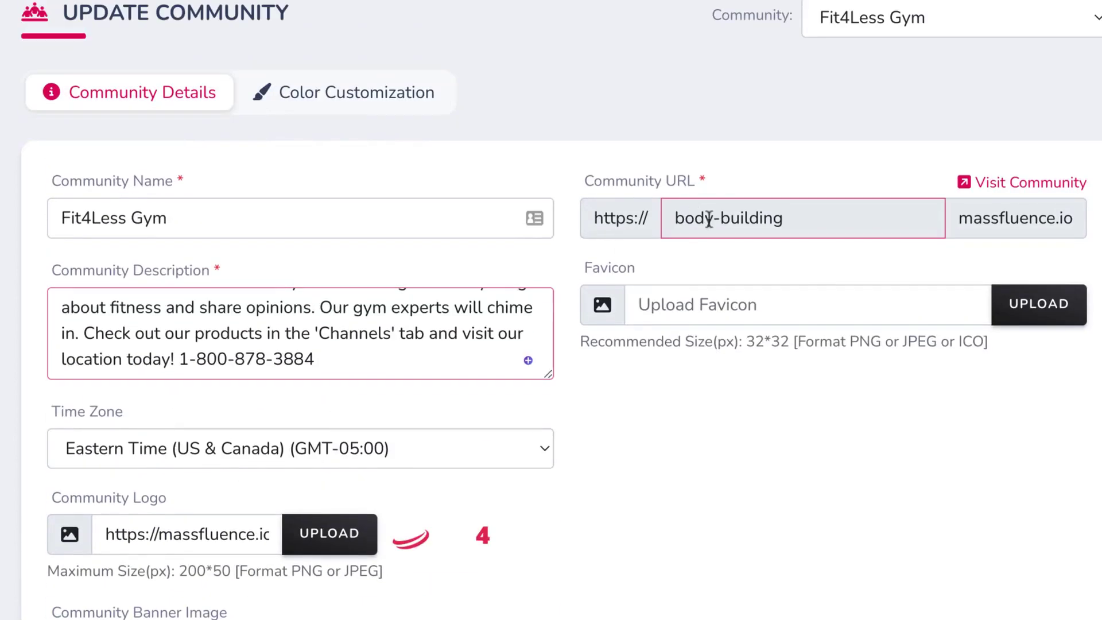
{"action": "left_click_drag", "start_coordinate": [958, 218], "coordinate": [1055, 218]}
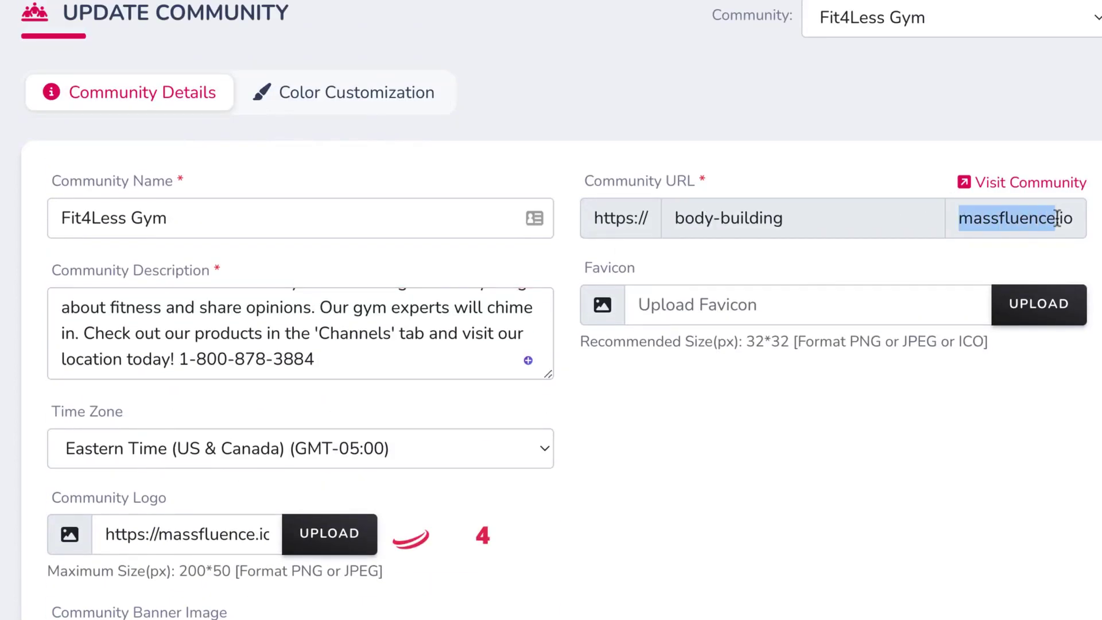
Open the Fit4Less Gym community's groups, view the new-group form and return to the group list.
{"action": "left_click", "coordinate": [1029, 218]}
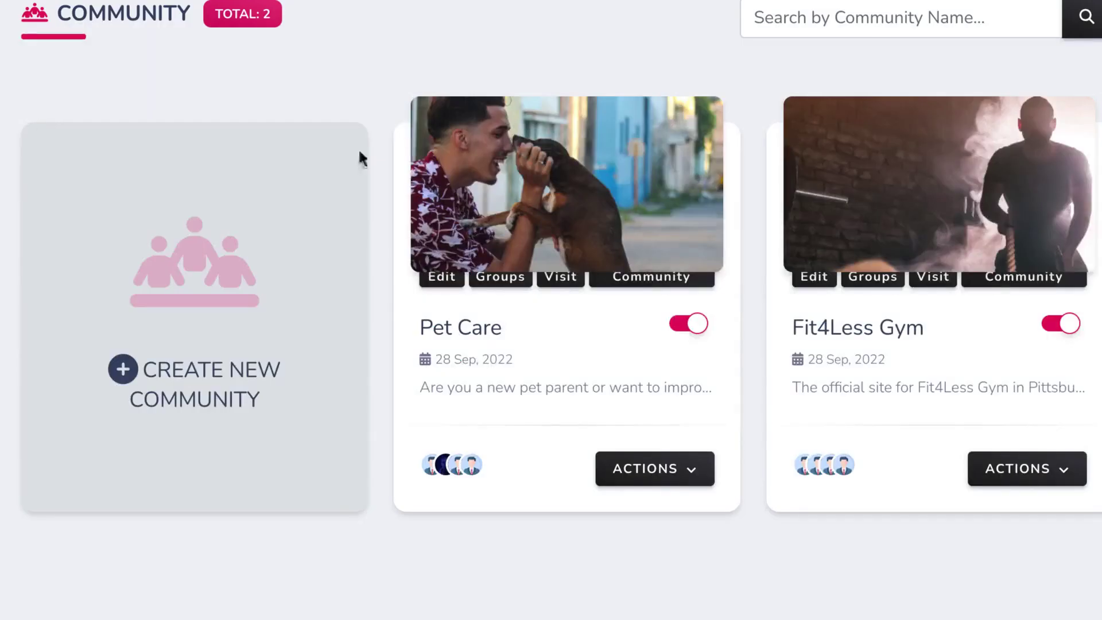
{"action": "mouse_move", "coordinate": [1013, 177]}
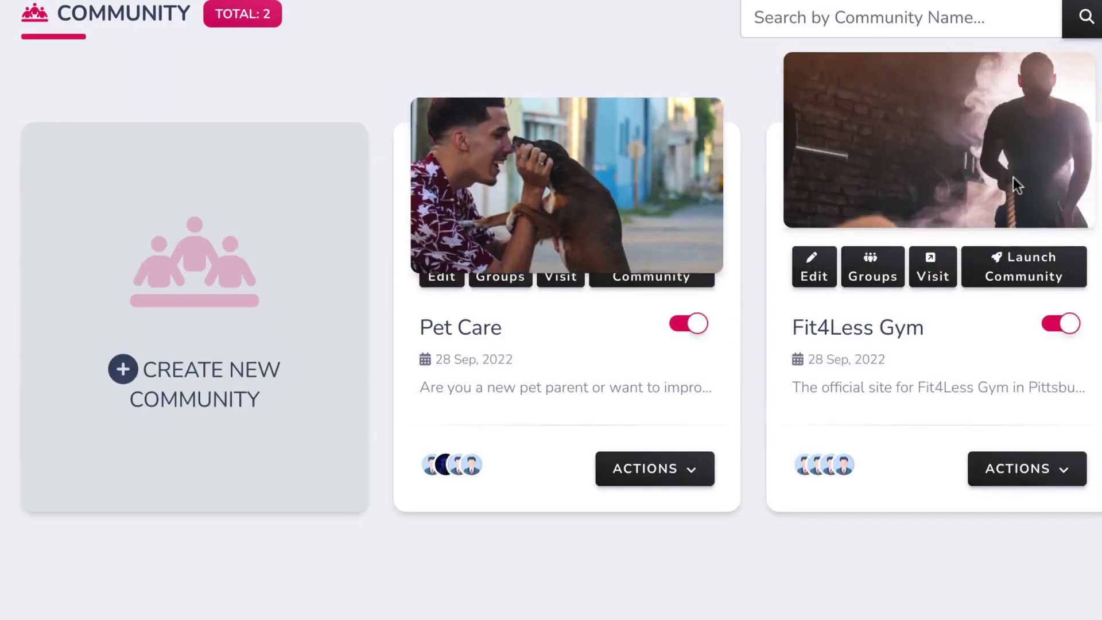
{"action": "left_click", "coordinate": [890, 278]}
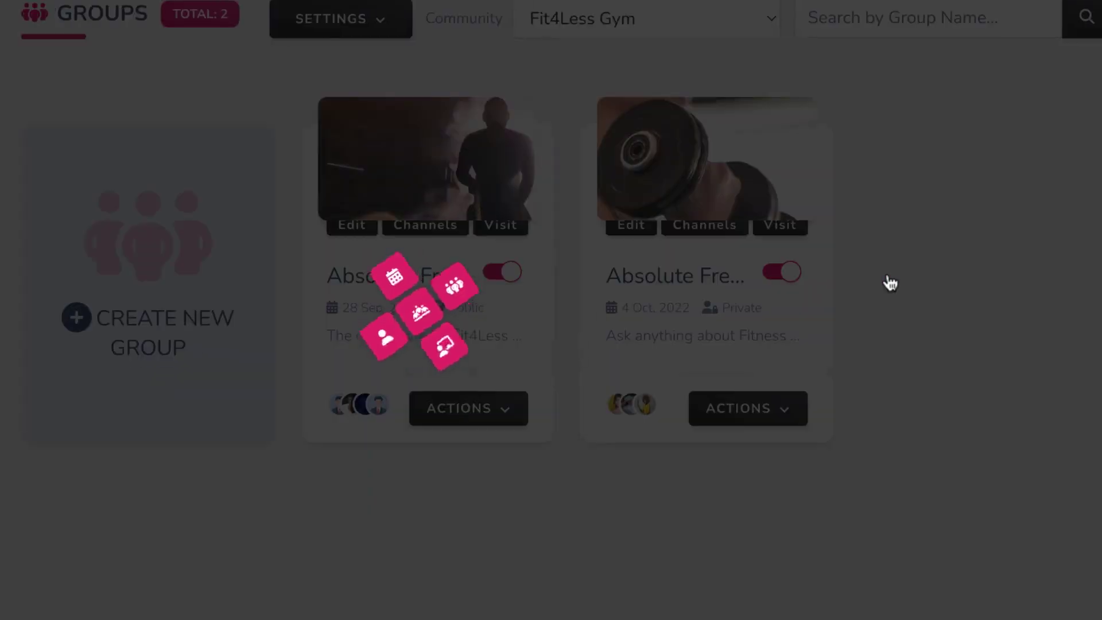
{"action": "left_click", "coordinate": [174, 304]}
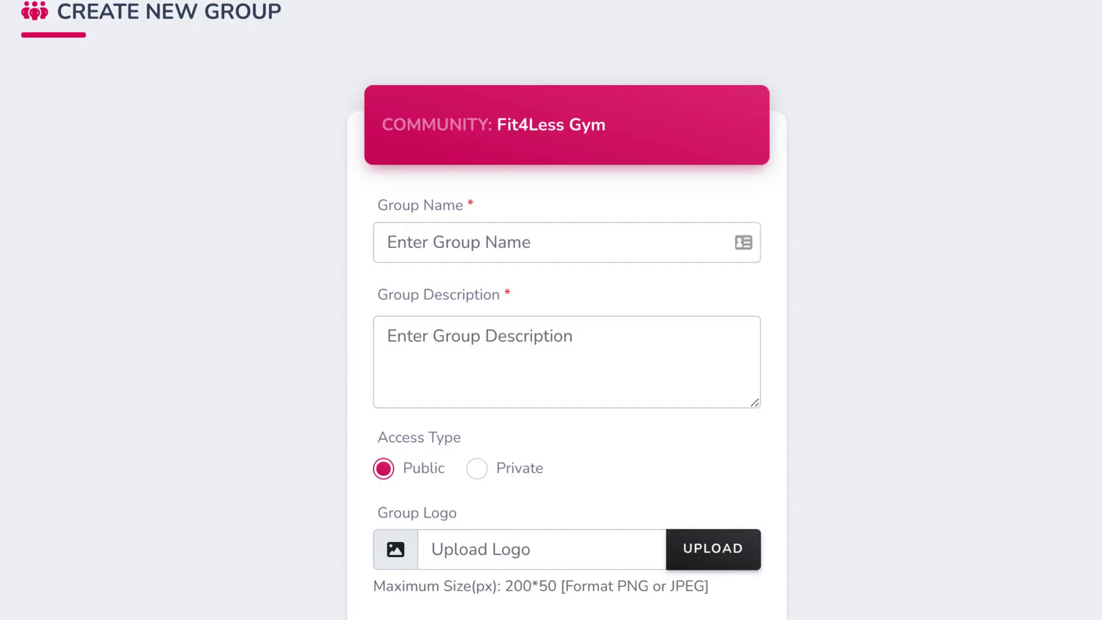
{"action": "key", "text": "alt+Left"}
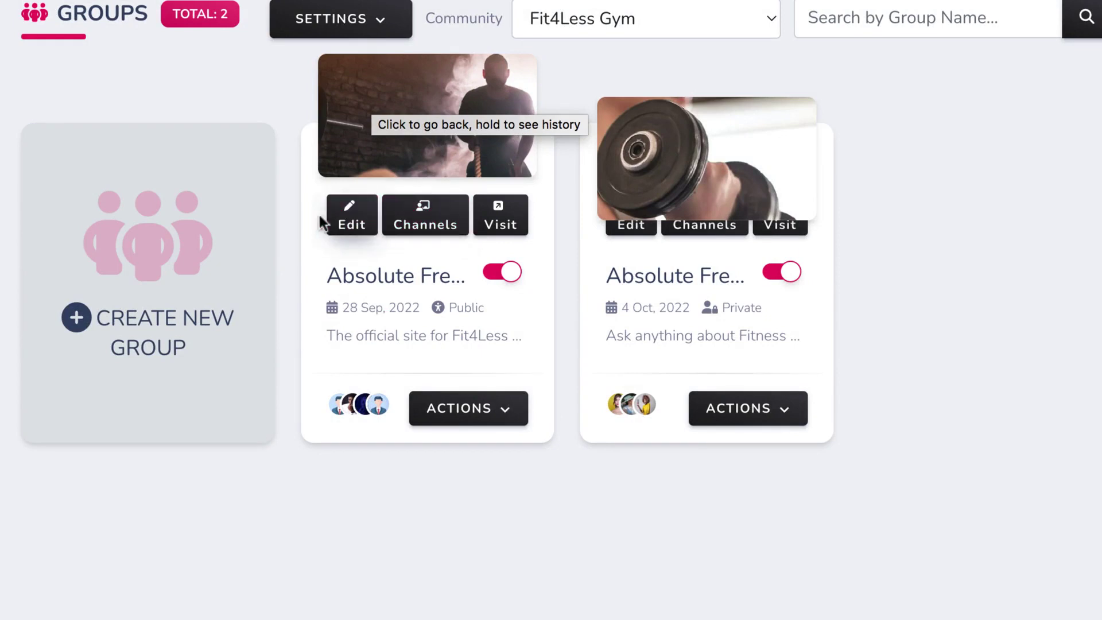
Open the Absolute Freaks of Fitness General Chat group for editing and switch its access type to Private and back to Public.
{"action": "left_click", "coordinate": [337, 224]}
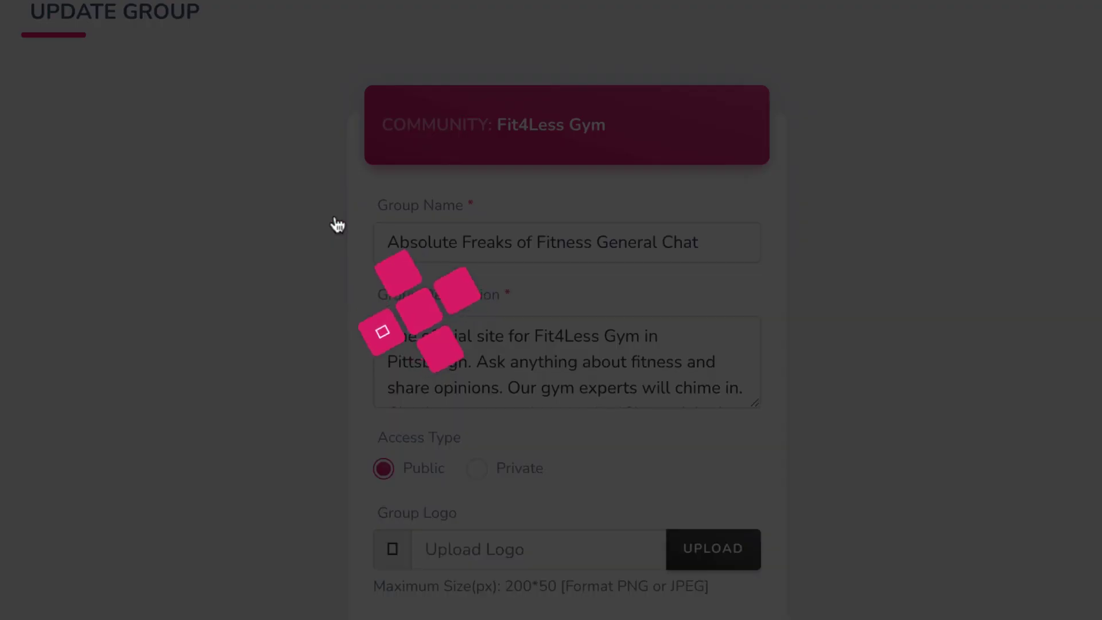
{"action": "scroll", "coordinate": [421, 360], "scroll_direction": "down", "scroll_amount": 5}
{"action": "scroll", "coordinate": [421, 354], "scroll_direction": "down", "scroll_amount": 2}
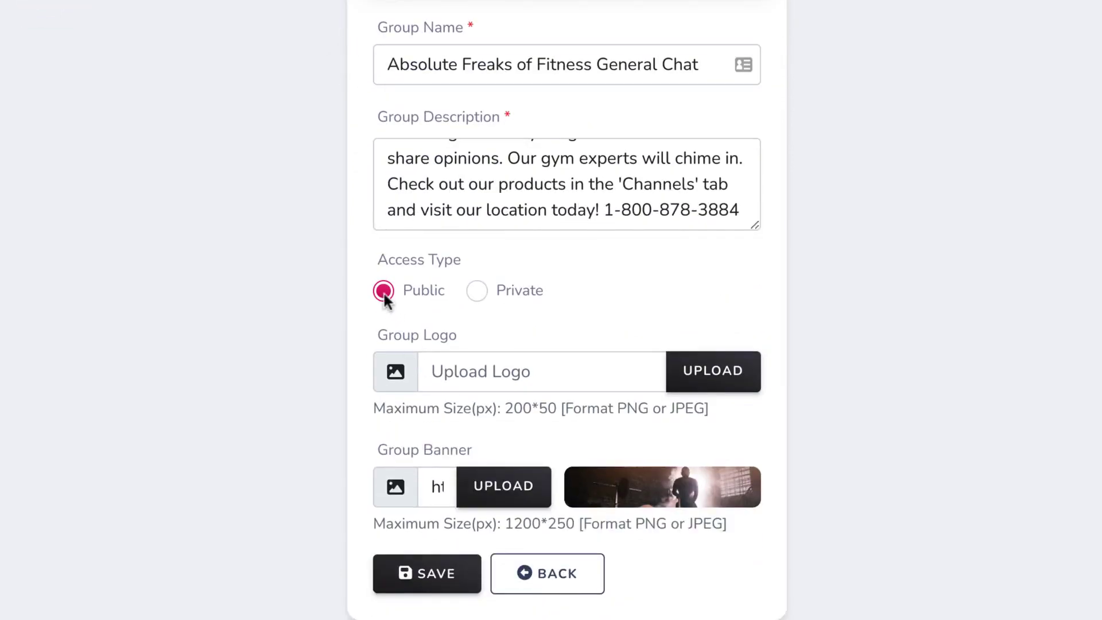
{"action": "left_click", "coordinate": [476, 290]}
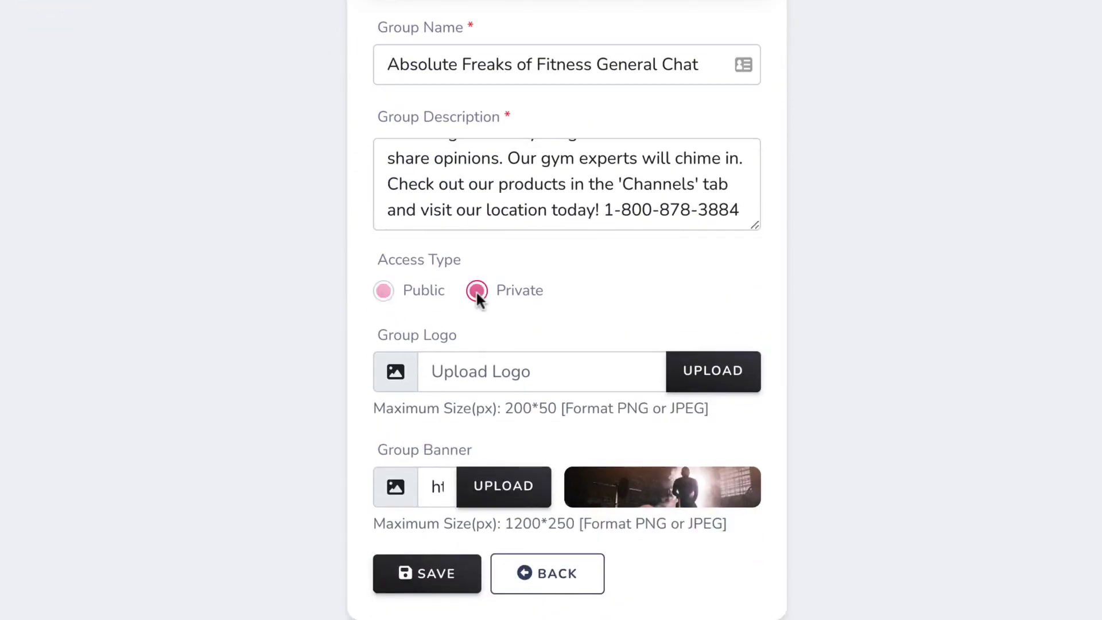
{"action": "left_click", "coordinate": [382, 291]}
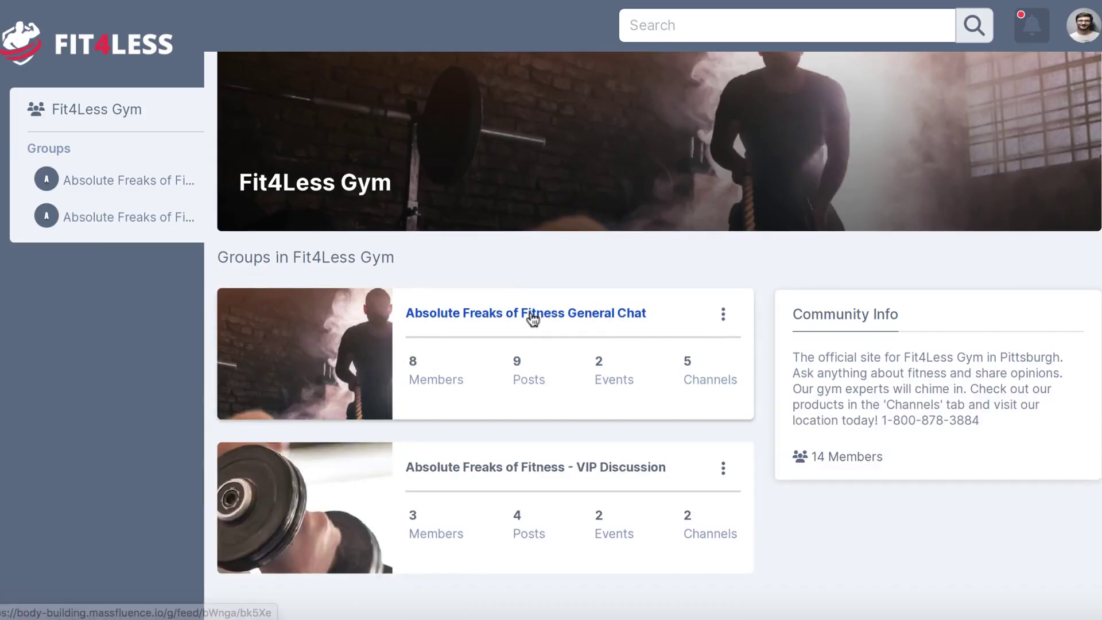
Compare the General Chat group's feed with the private VIP Discussion group and return to the Fit4Less Gym community page.
{"action": "left_click", "coordinate": [532, 319]}
{"action": "scroll", "coordinate": [457, 342], "scroll_direction": "down", "scroll_amount": 10}
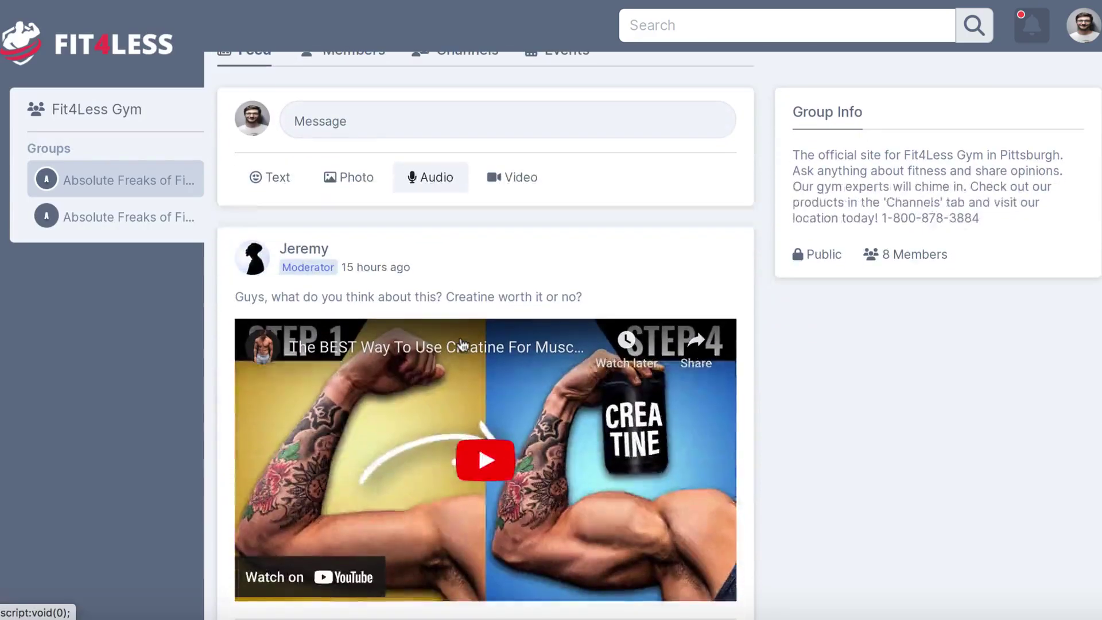
{"action": "scroll", "coordinate": [460, 338], "scroll_direction": "down", "scroll_amount": 9}
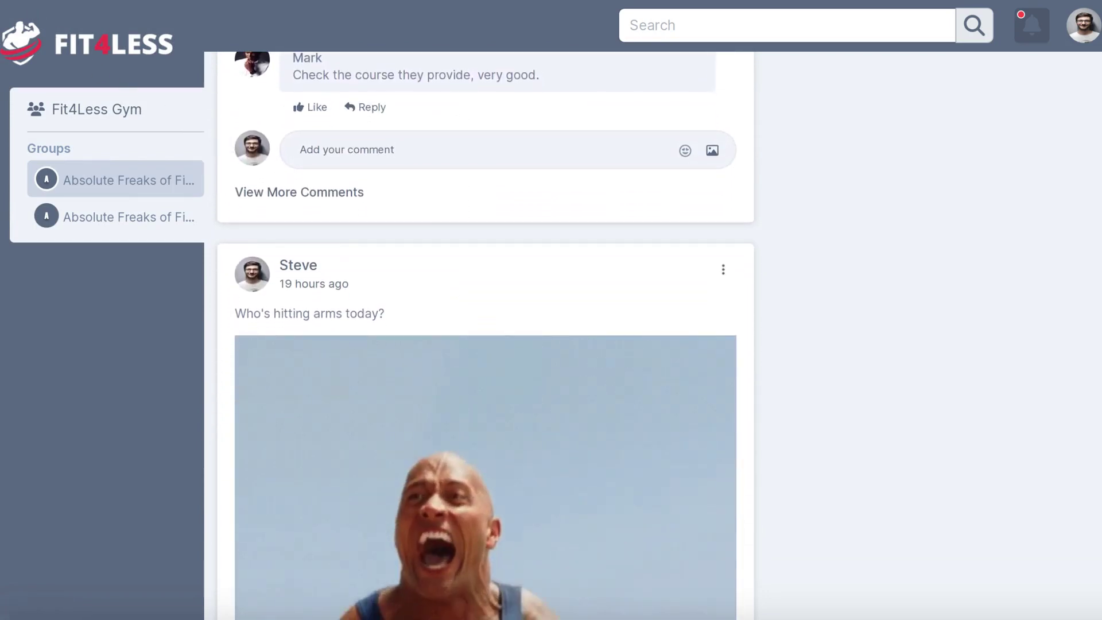
{"action": "key", "text": "alt+Left"}
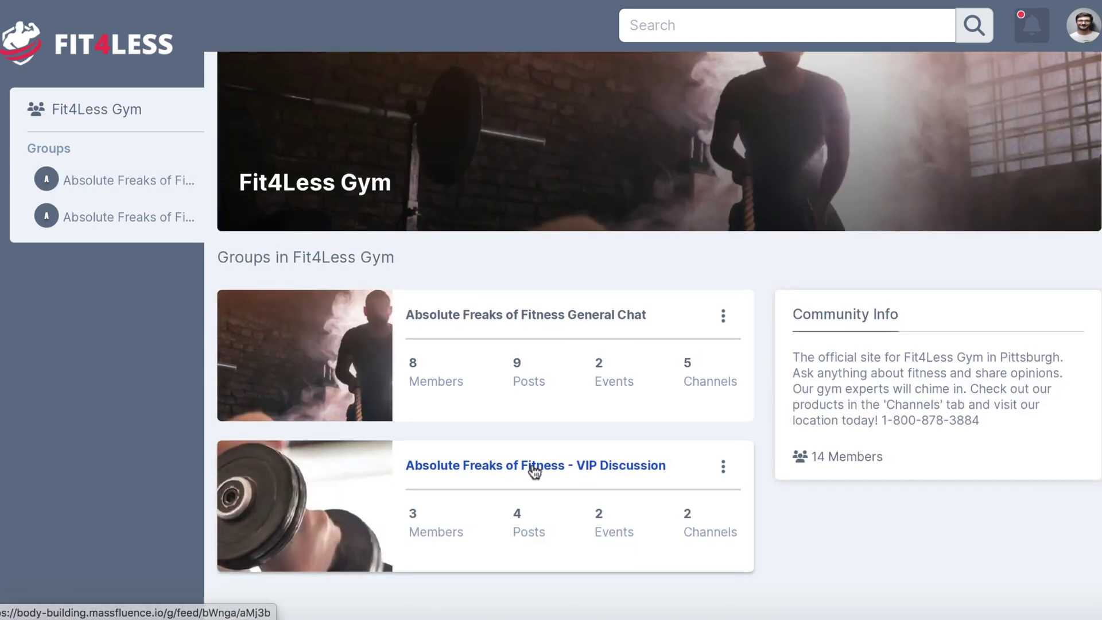
{"action": "left_click", "coordinate": [534, 466]}
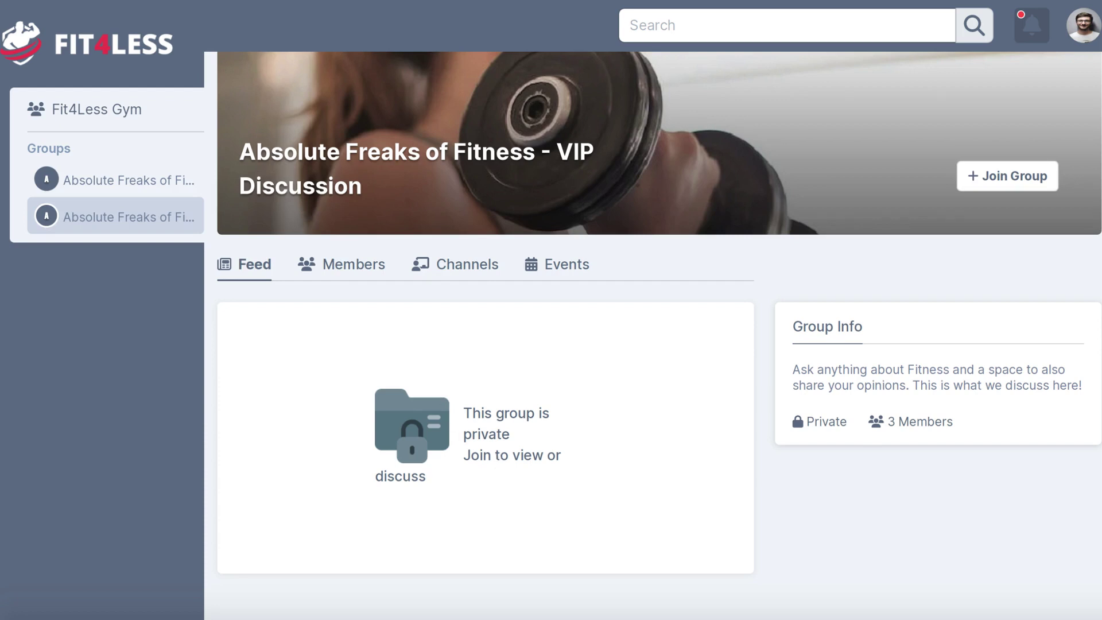
{"action": "left_click", "coordinate": [595, 298]}
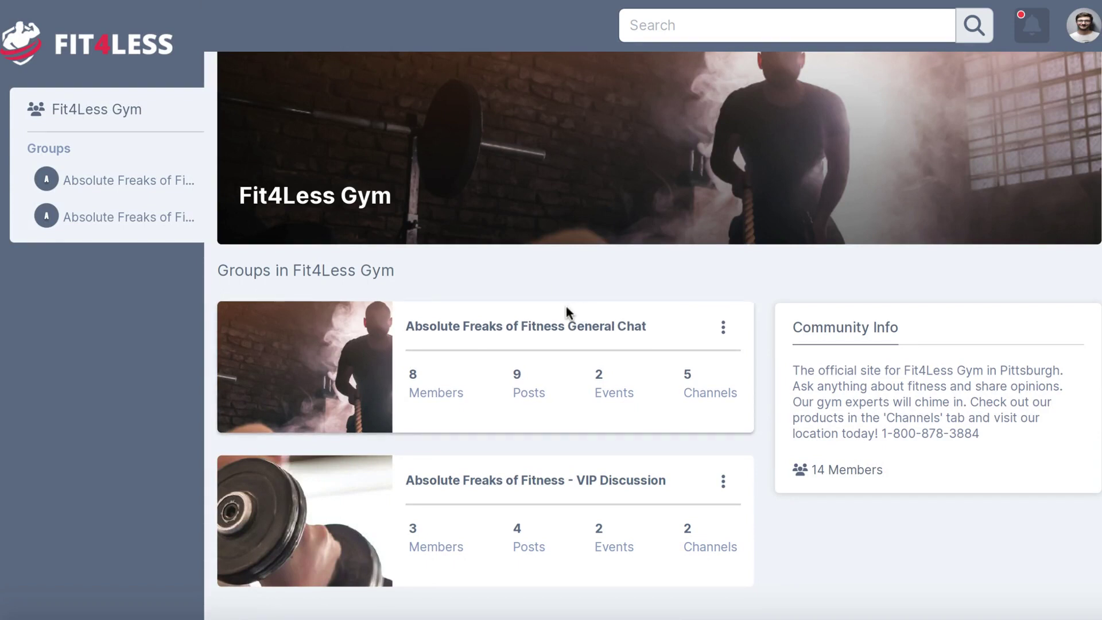
Draft a text post in the General Chat group reading "Hey, how is everyone today?".
{"action": "left_click", "coordinate": [549, 332]}
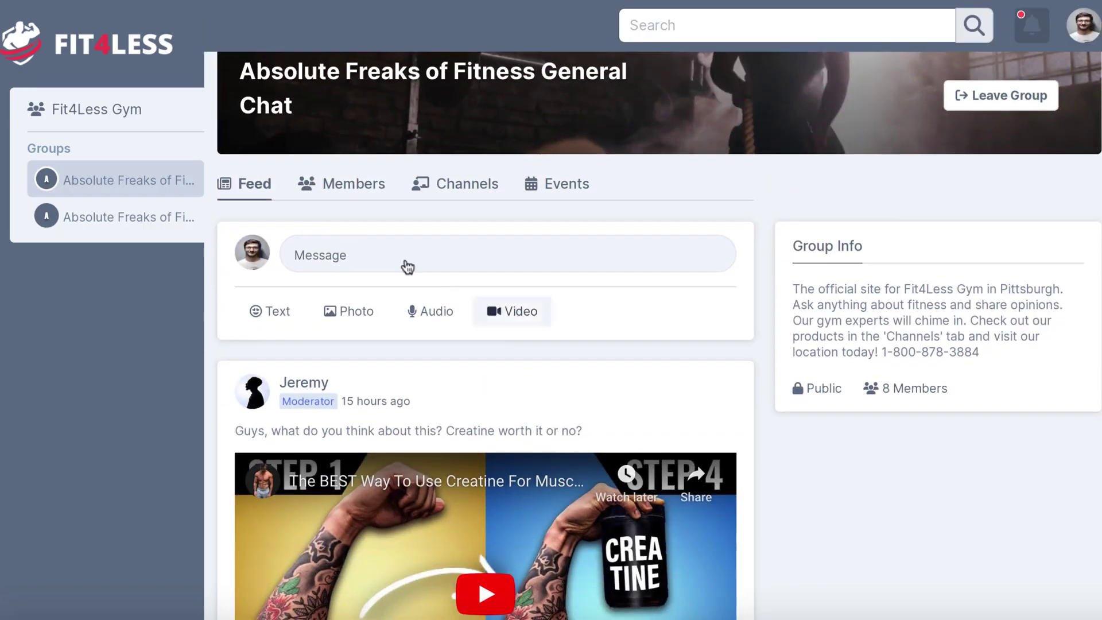
{"action": "left_click", "coordinate": [353, 257]}
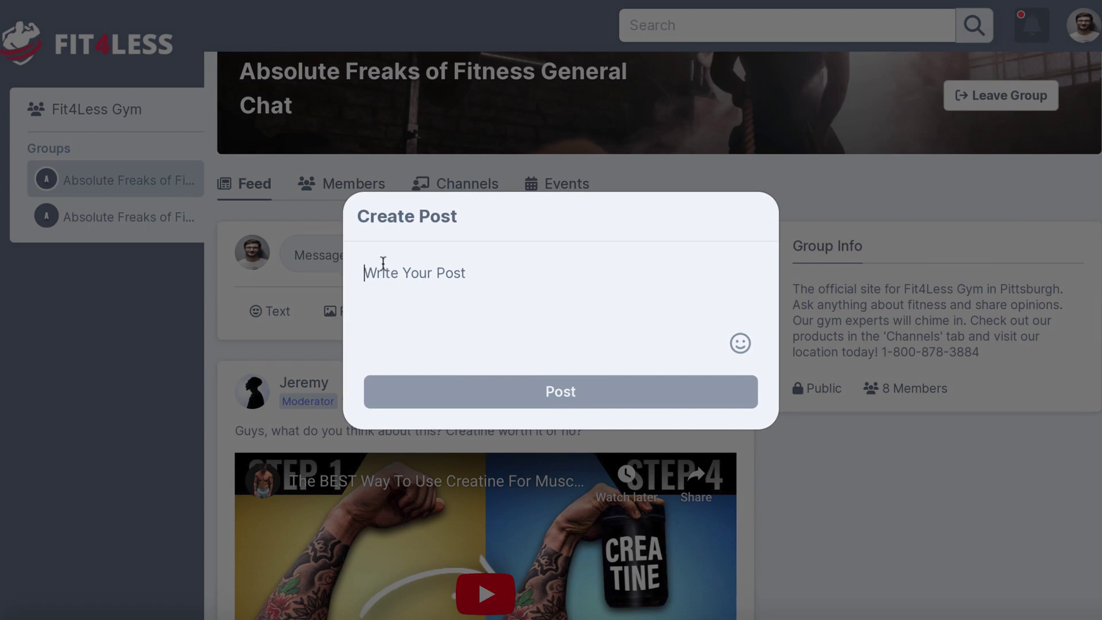
{"action": "type", "text": "Hey, how is everyone today?"}
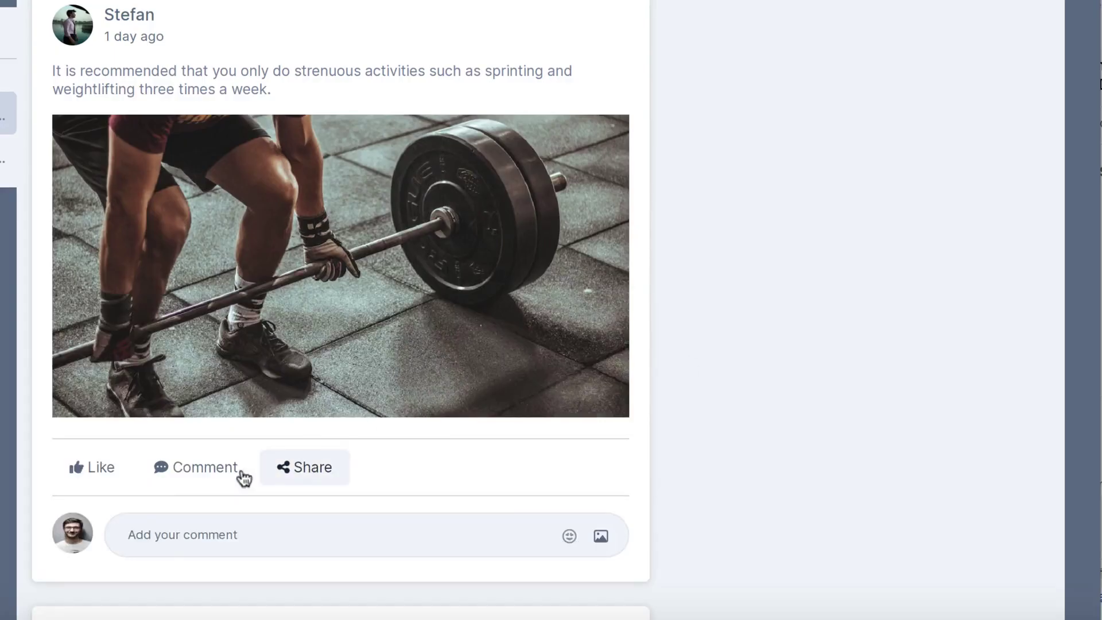
Like the post about strenuous activities and weightlifting, and write the comment "Hey, thanks for this!!" under it.
{"action": "left_click", "coordinate": [96, 473]}
{"action": "left_click", "coordinate": [192, 543]}
{"action": "type", "text": "Hey, thanks for this"}
{"action": "type", "text": "!!"}
{"action": "scroll", "coordinate": [486, 497], "scroll_direction": "down", "scroll_amount": 1}
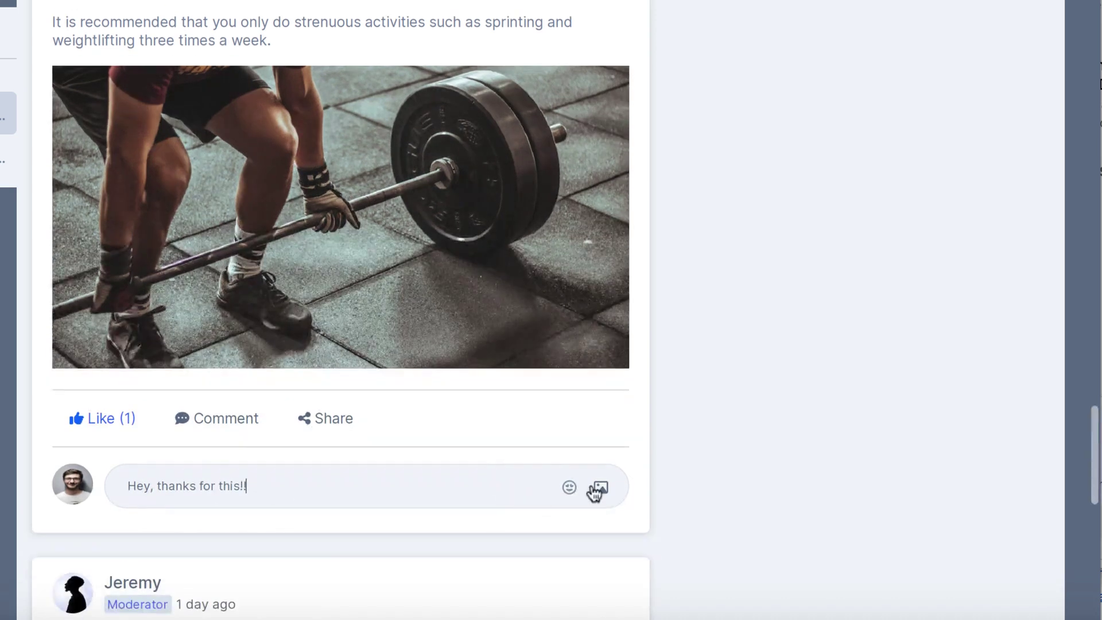
{"action": "left_click", "coordinate": [569, 487]}
{"action": "scroll", "coordinate": [515, 501], "scroll_direction": "down", "scroll_amount": 2}
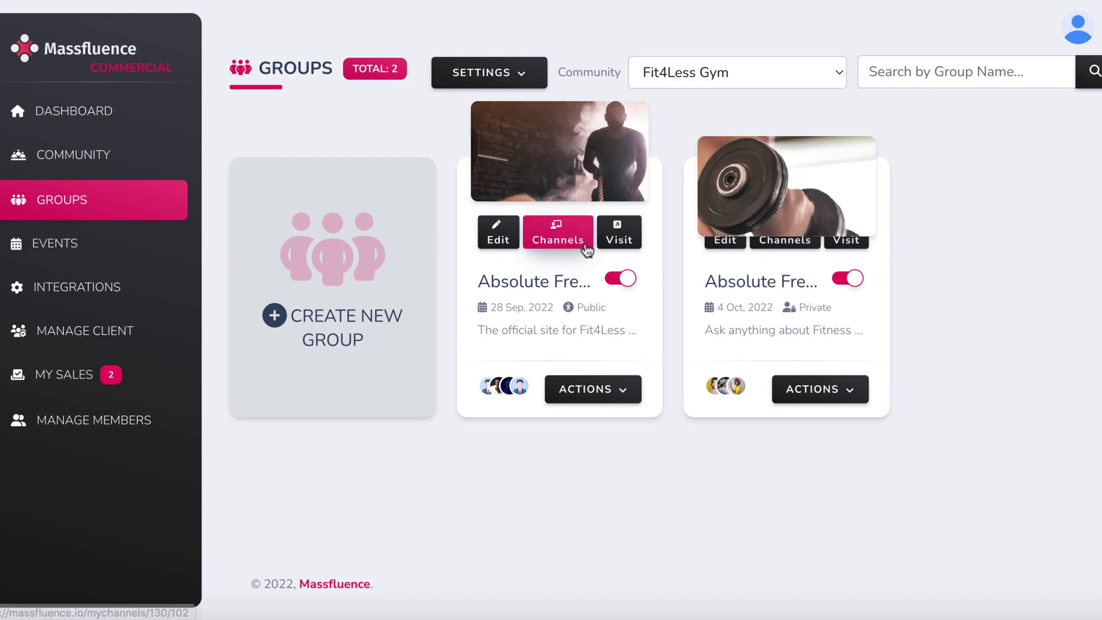
Open the gamification settings for the Fit4Less Gym groups in the Massfluence dashboard.
{"action": "left_click", "coordinate": [500, 80]}
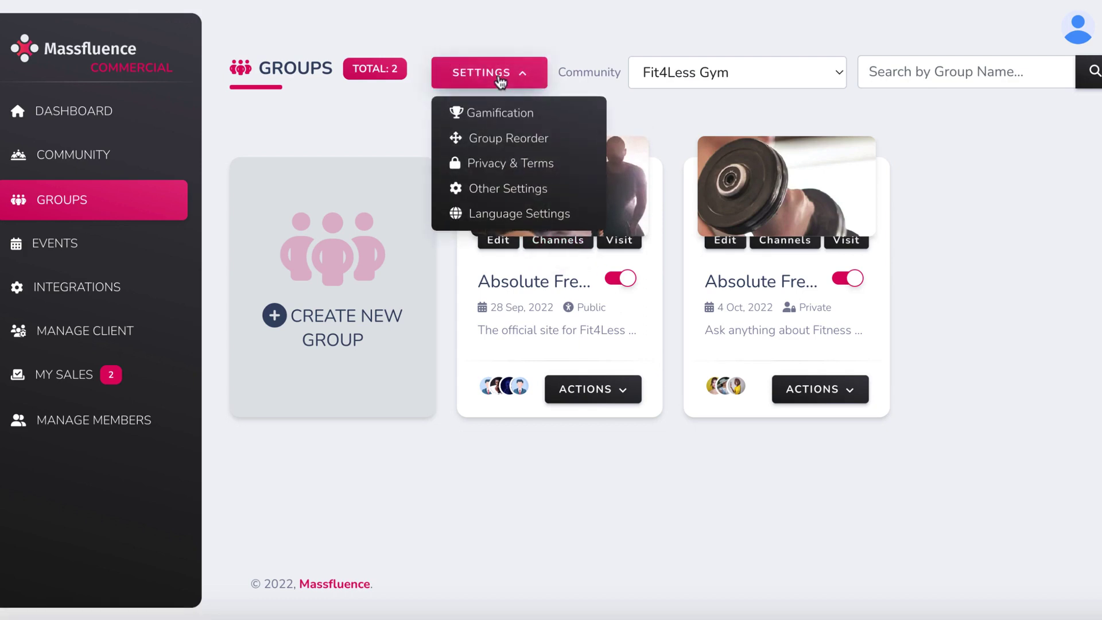
{"action": "left_click", "coordinate": [492, 113]}
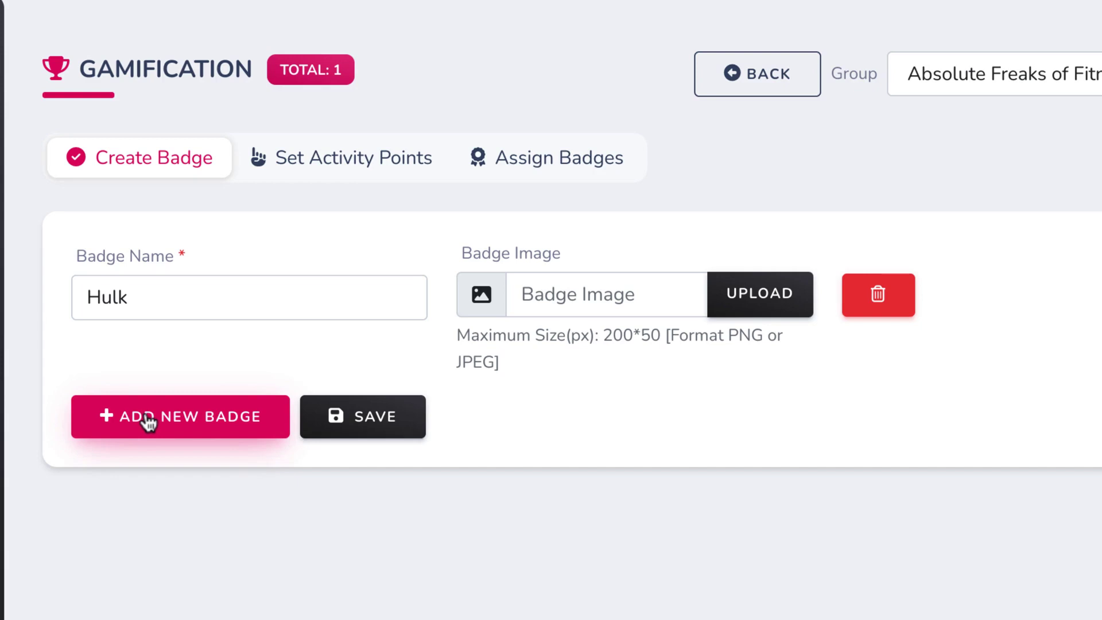
Add a second badge named "Mr. Olympia" and delete that badge entry again.
{"action": "left_click", "coordinate": [147, 418]}
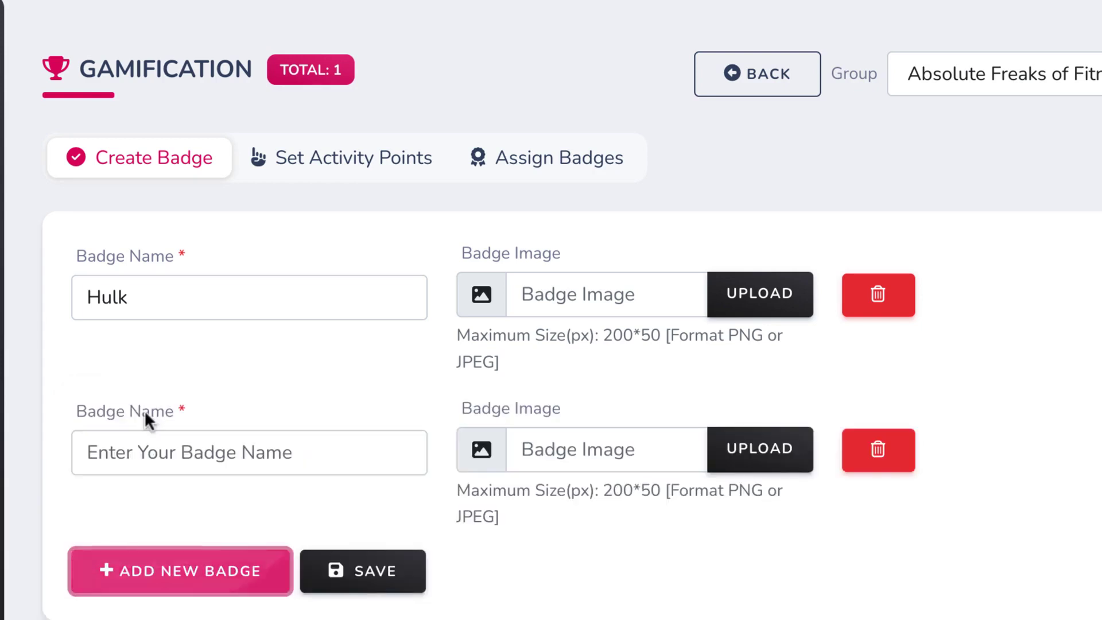
{"action": "left_click", "coordinate": [139, 448]}
{"action": "type", "text": "Mr. Olympia"}
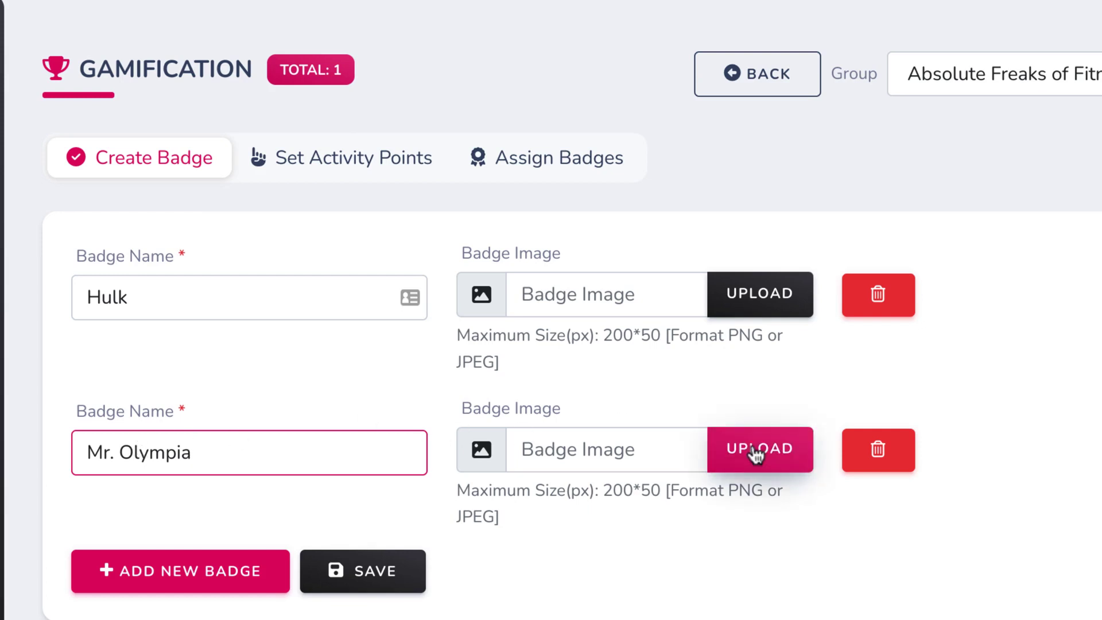
{"action": "left_click", "coordinate": [889, 465]}
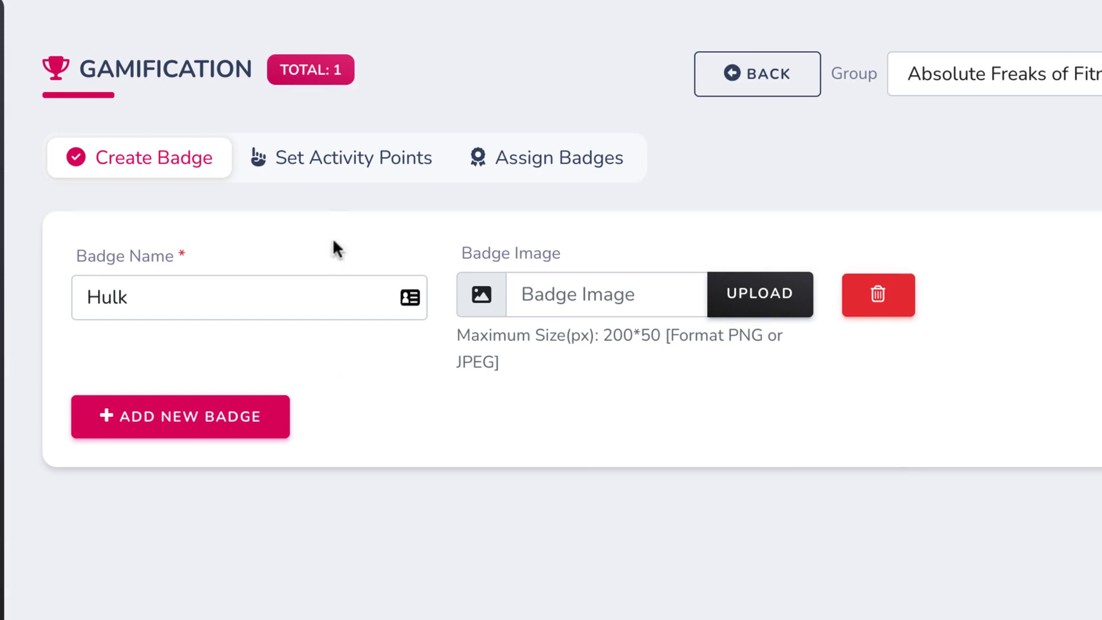
Set the activity points issued to members to 2 for a post and 6 for a comment.
{"action": "left_click", "coordinate": [333, 171]}
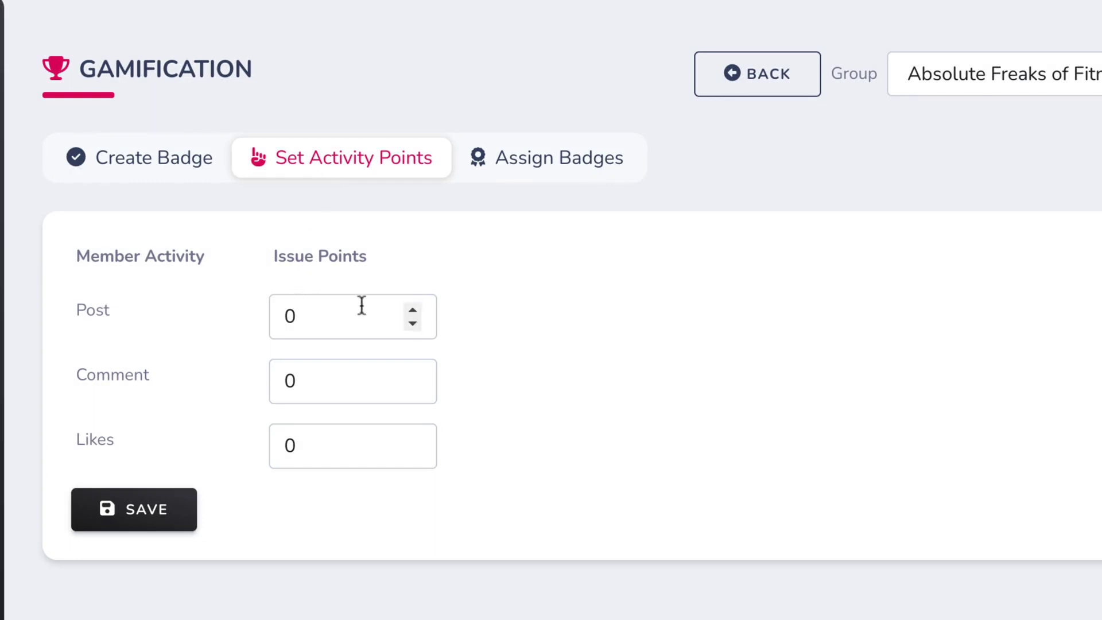
{"action": "double_click", "coordinate": [411, 310]}
{"action": "left_click", "coordinate": [341, 388]}
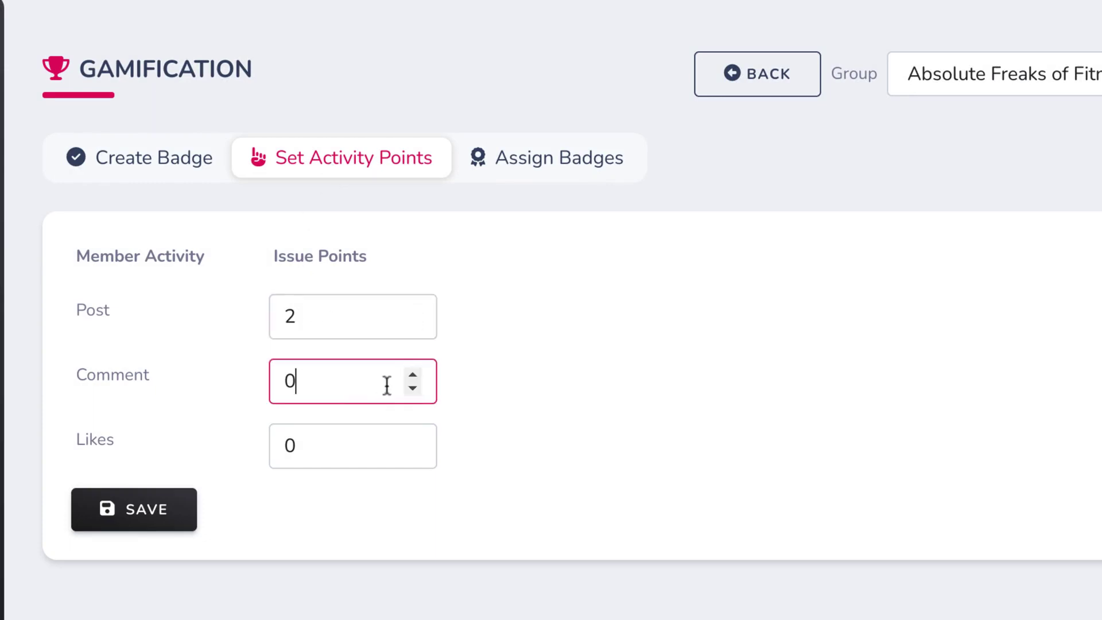
{"action": "triple_click", "coordinate": [412, 374]}
{"action": "triple_click", "coordinate": [412, 374]}
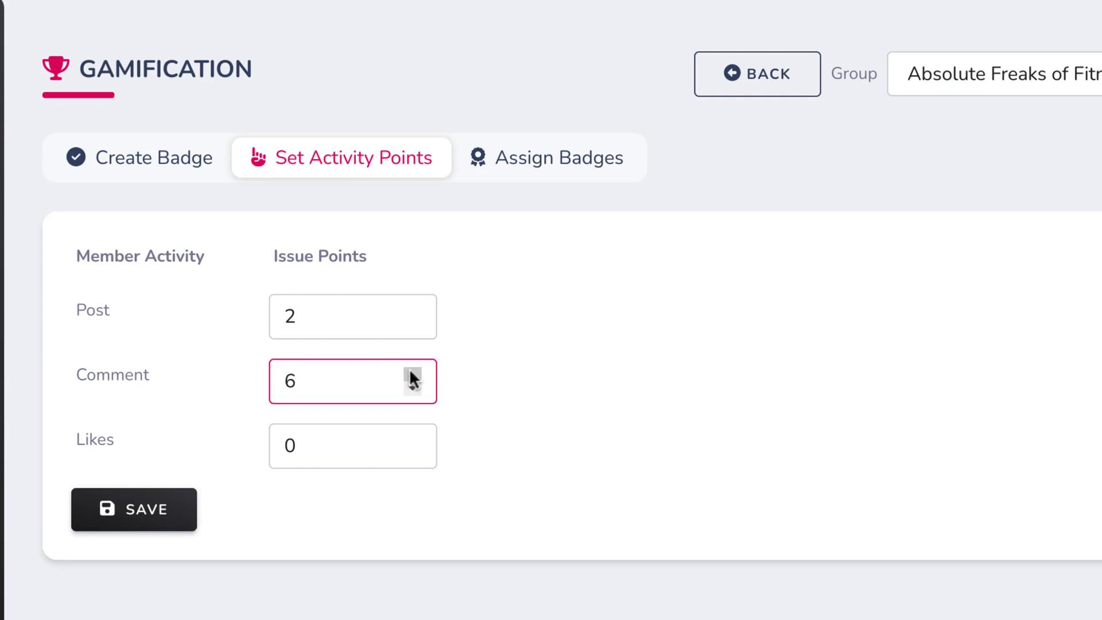
Set the badge assignment so that the Hulk badge is issued when a member reaches 32 total points.
{"action": "left_click", "coordinate": [522, 176]}
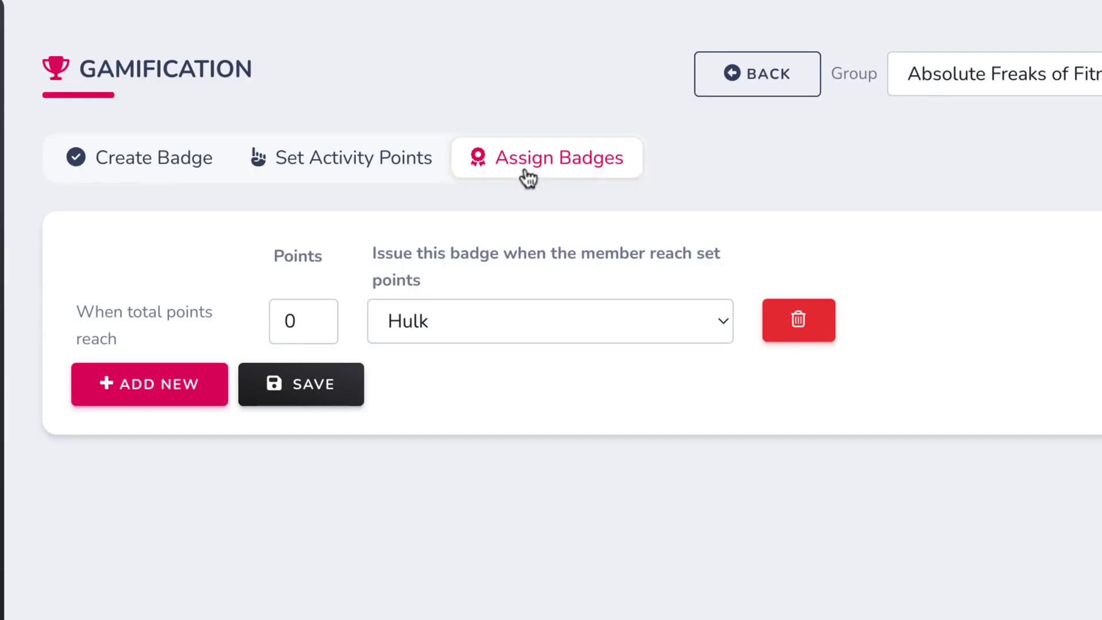
{"action": "double_click", "coordinate": [290, 321]}
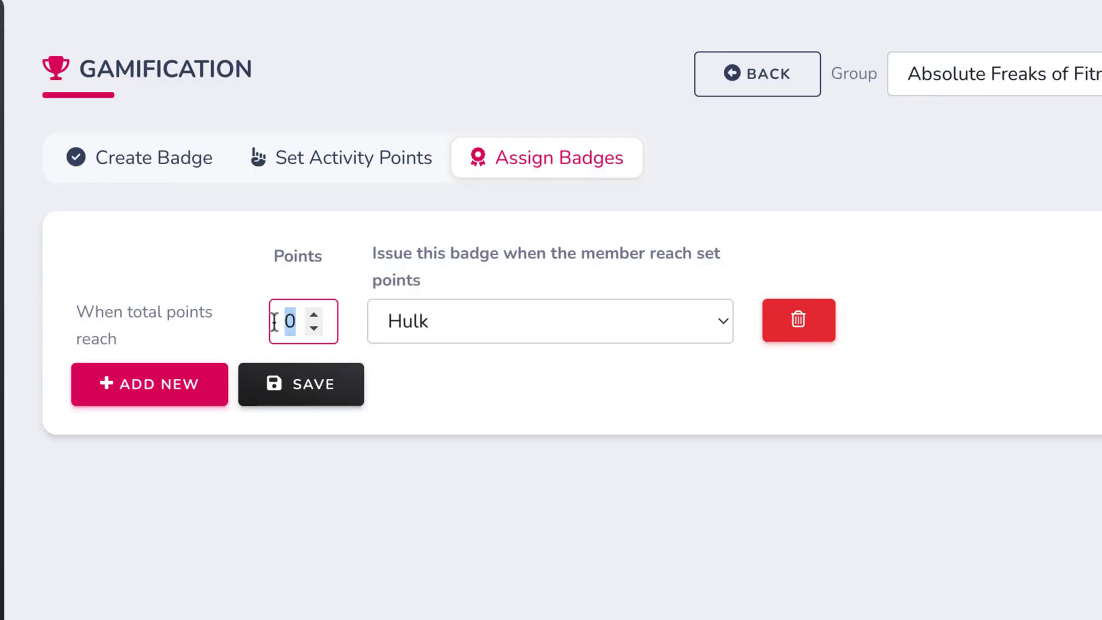
{"action": "type", "text": "32"}
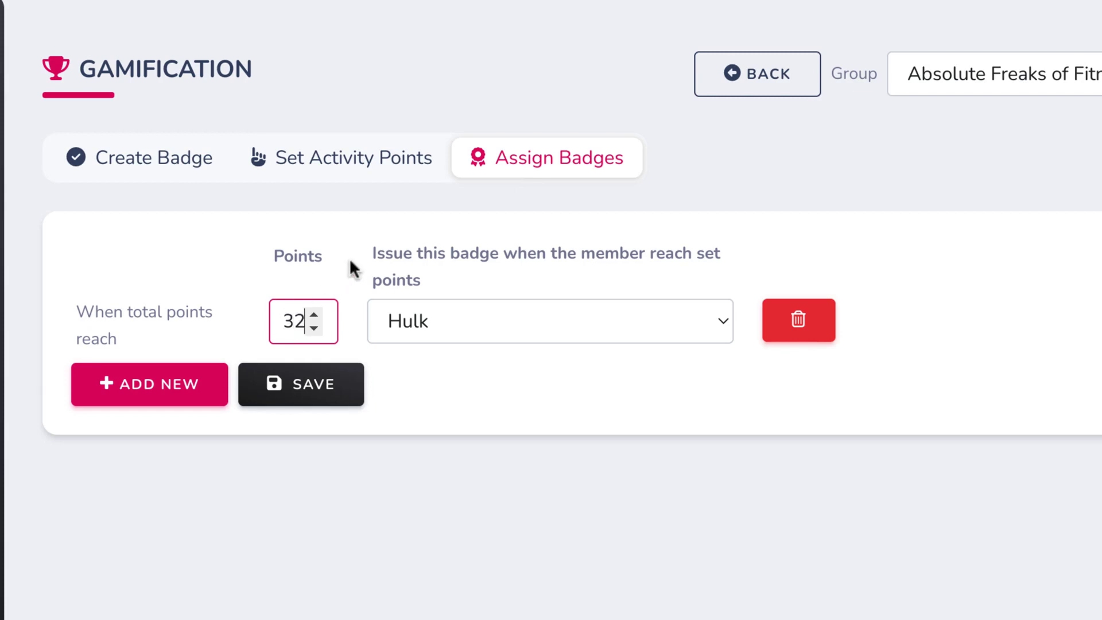
{"action": "left_click", "coordinate": [459, 297]}
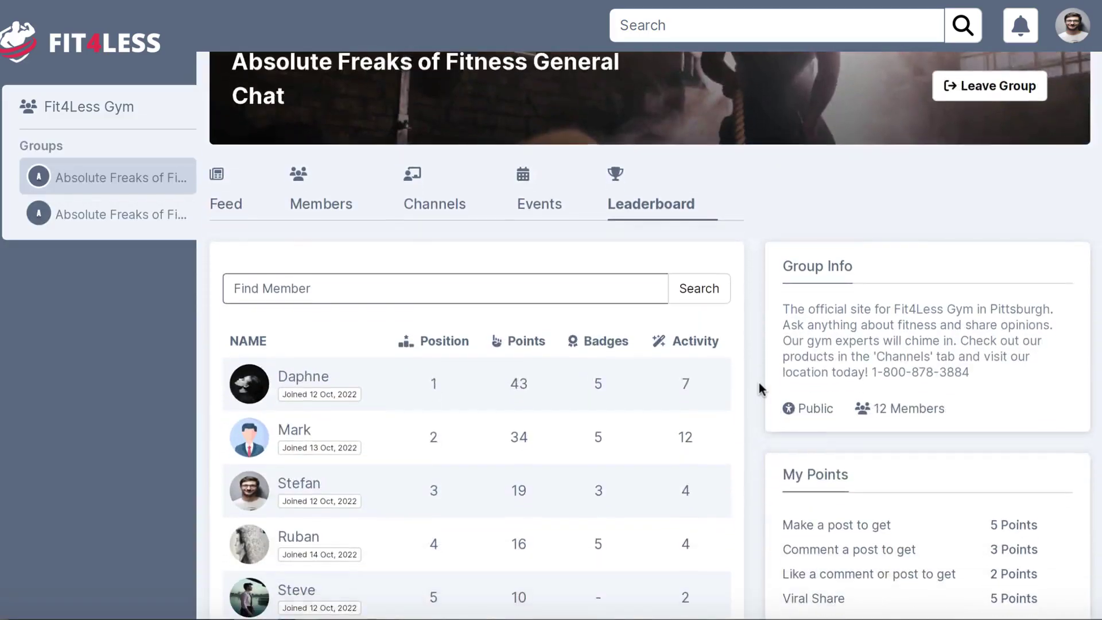
Review the General Chat group's leaderboard, its list of group management actions and its post feed.
{"action": "scroll", "coordinate": [758, 382], "scroll_direction": "down", "scroll_amount": 2}
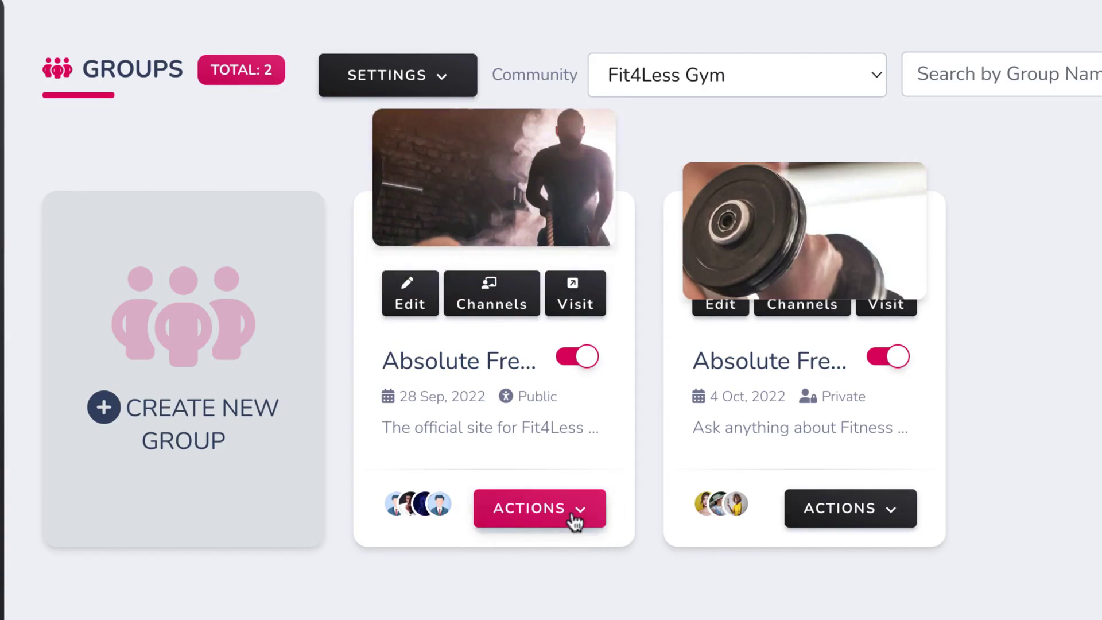
{"action": "left_click", "coordinate": [574, 517]}
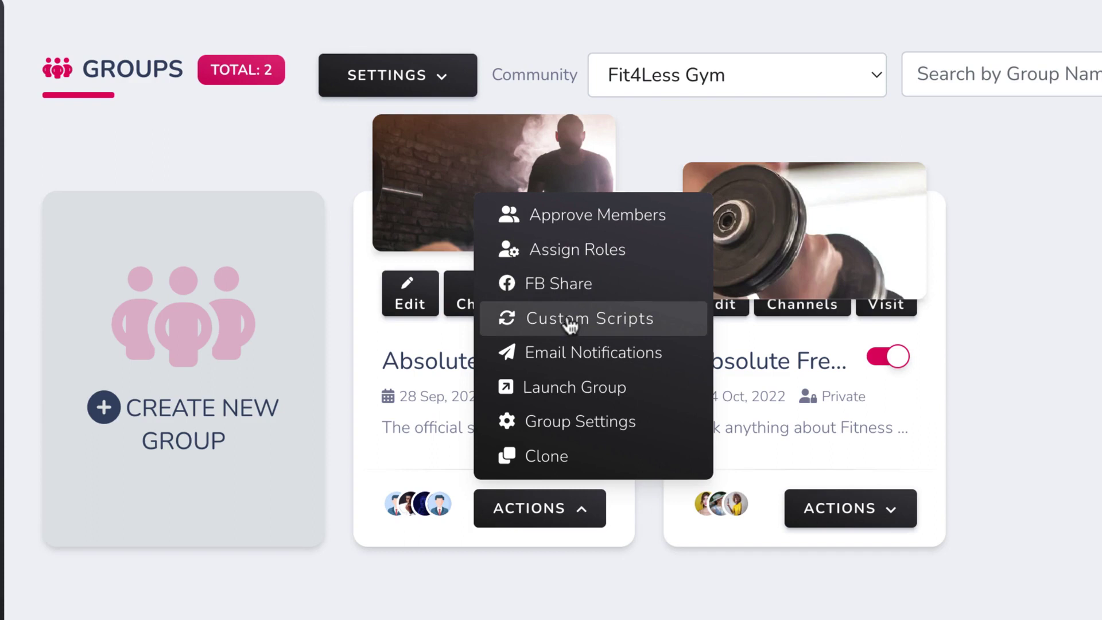
{"action": "left_click", "coordinate": [639, 116]}
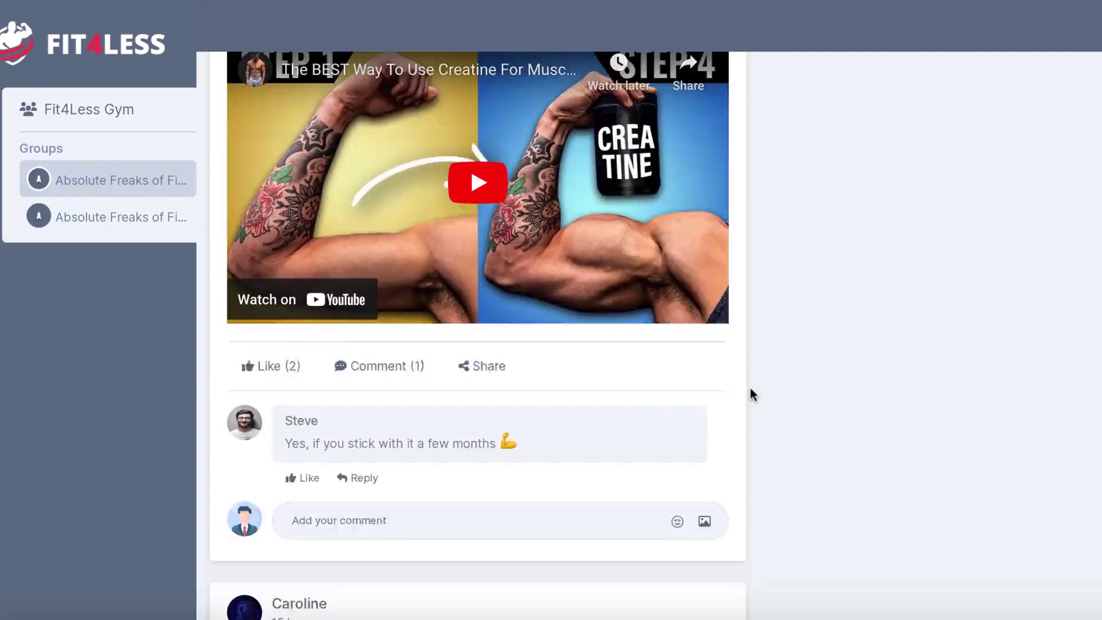
{"action": "scroll", "coordinate": [750, 390], "scroll_direction": "down", "scroll_amount": 2}
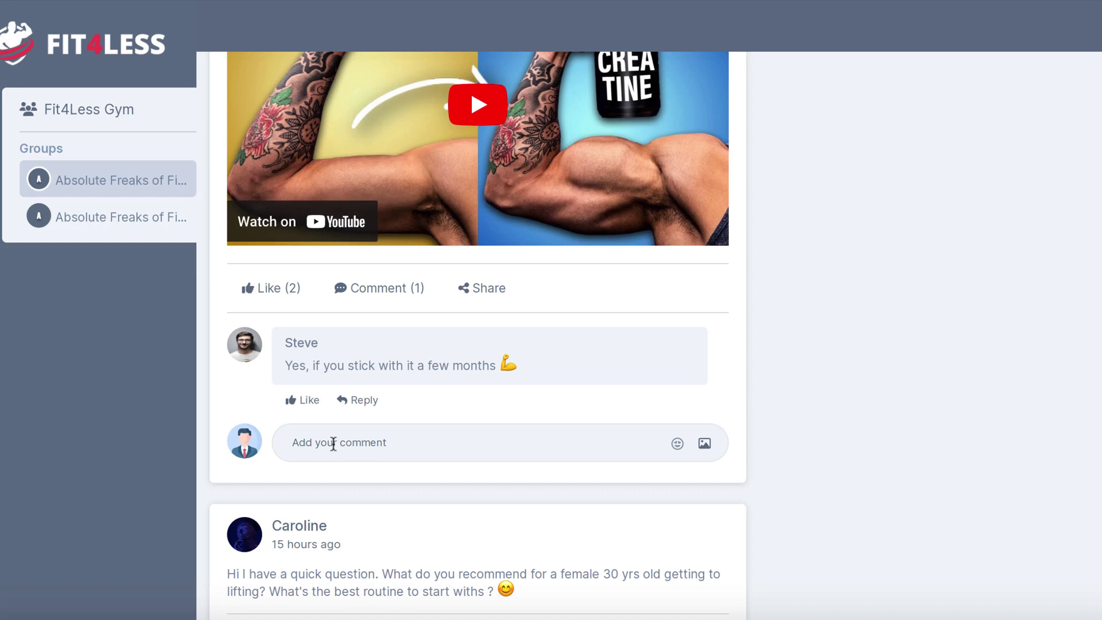
Open the new-account form from a signed-out comment reply and look through Fit4Less Gym's autoresponder integrations.
{"action": "left_click", "coordinate": [354, 400]}
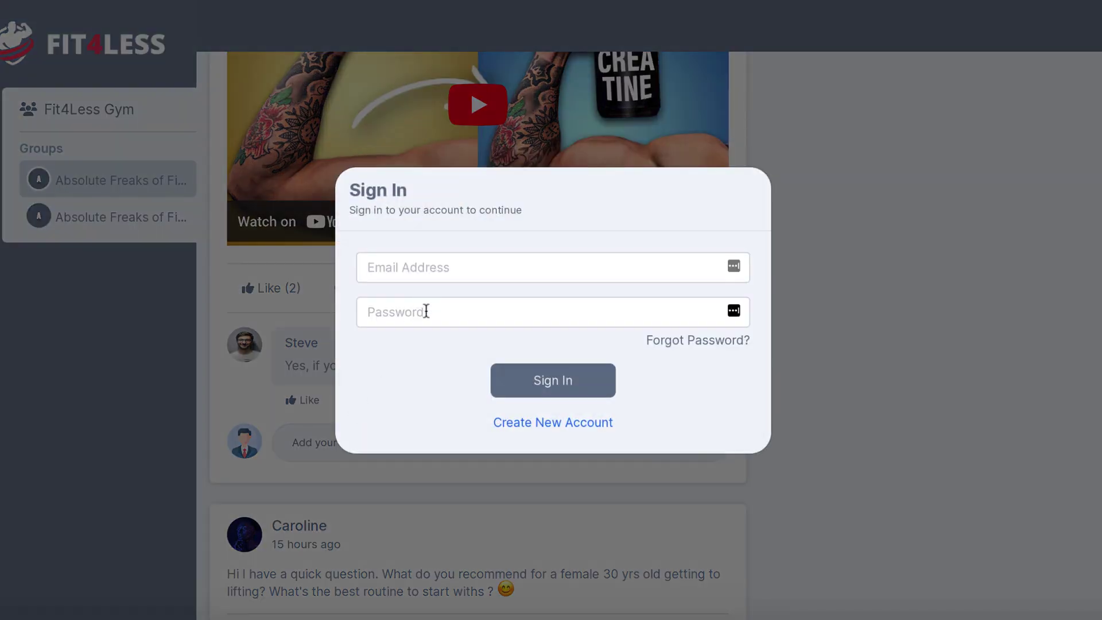
{"action": "left_click", "coordinate": [565, 424]}
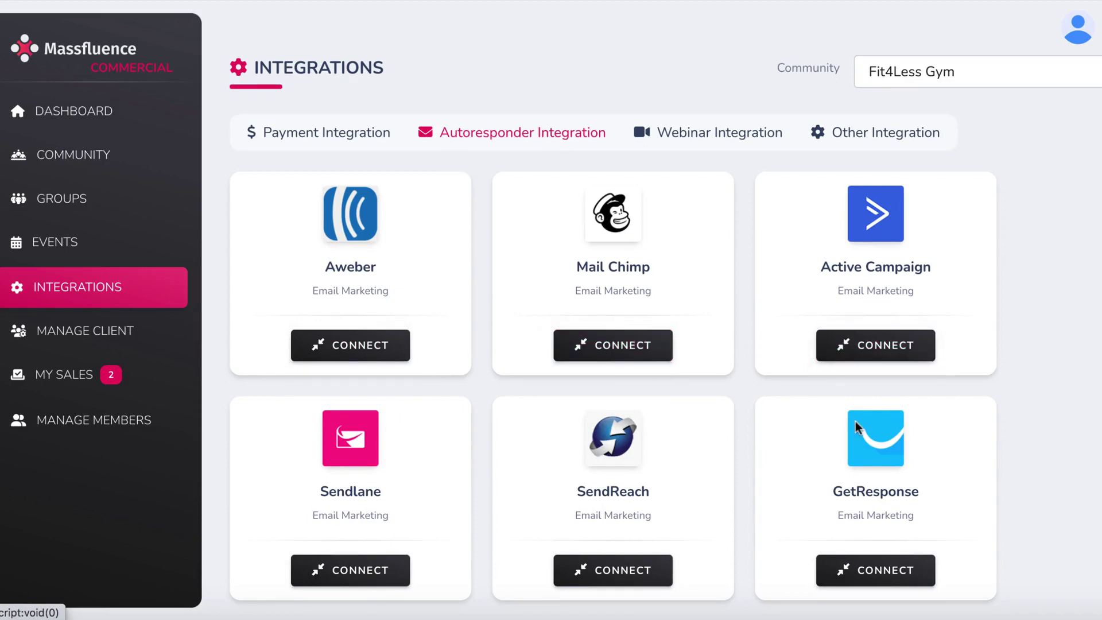
{"action": "scroll", "coordinate": [855, 425], "scroll_direction": "down", "scroll_amount": 2}
{"action": "scroll", "coordinate": [855, 426], "scroll_direction": "up", "scroll_amount": 4}
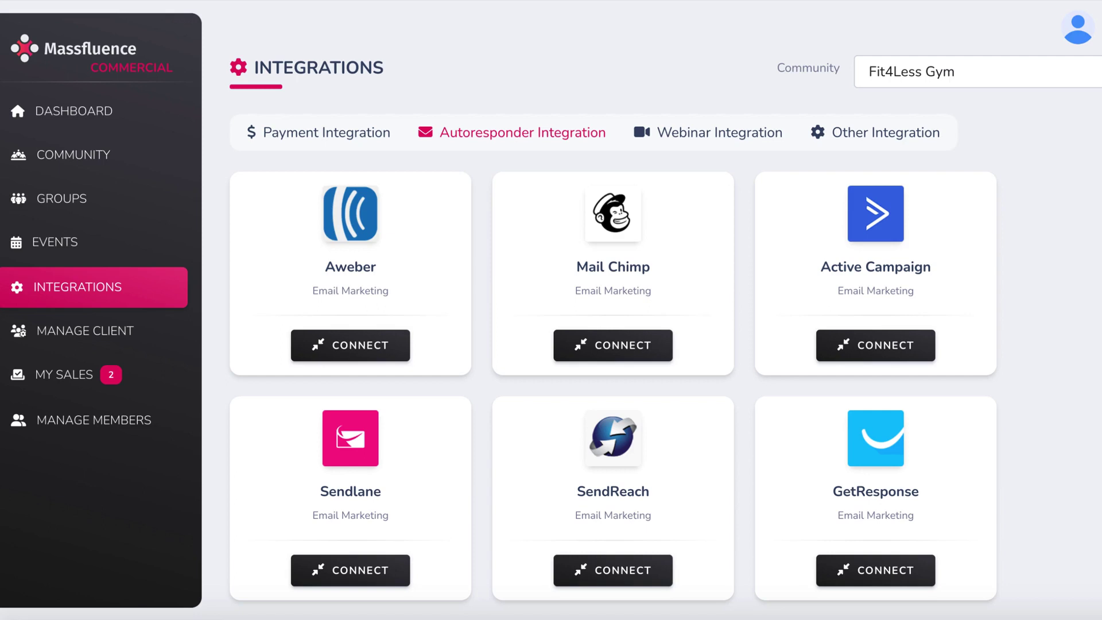
Open the Muscle Mania event created on 3 Oct, 2022 for editing and review its fields down to the location.
{"action": "left_click", "coordinate": [55, 243]}
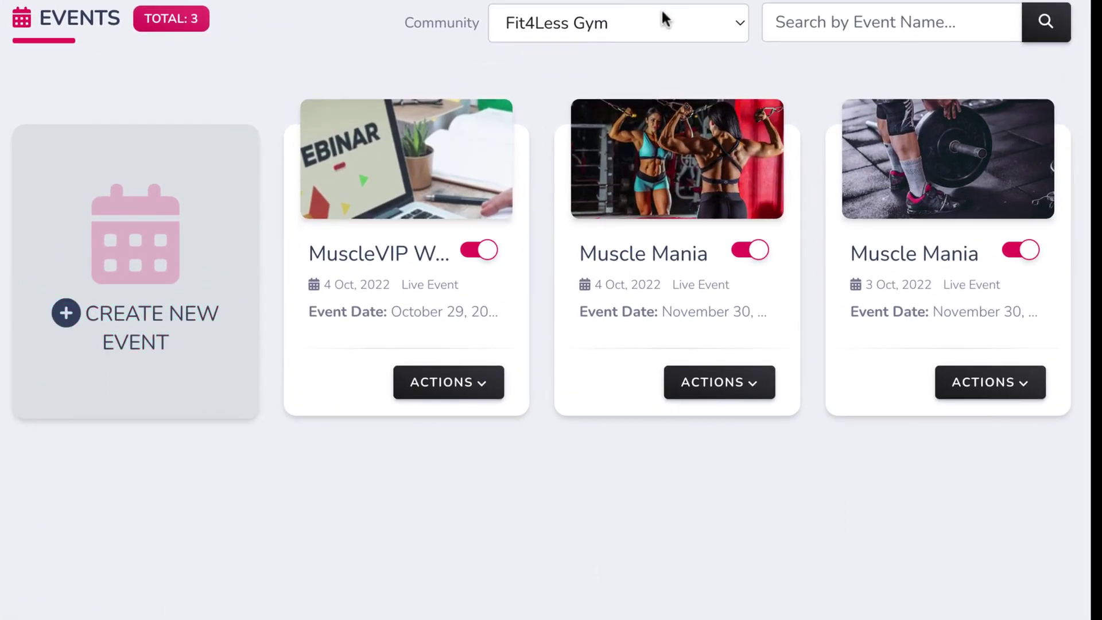
{"action": "mouse_move", "coordinate": [928, 271]}
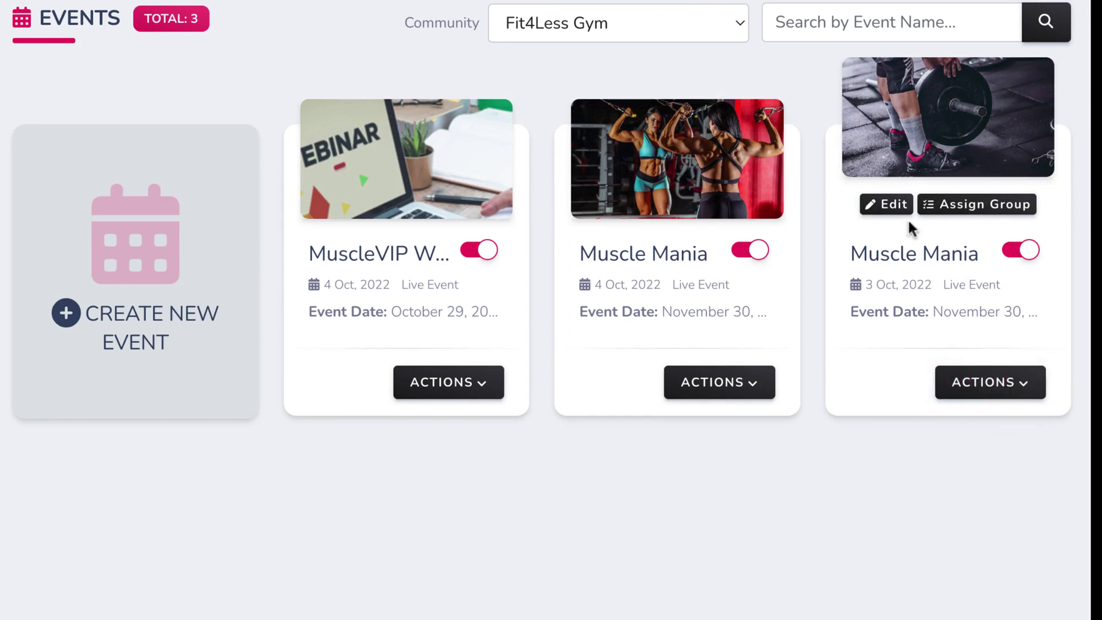
{"action": "left_click", "coordinate": [893, 209]}
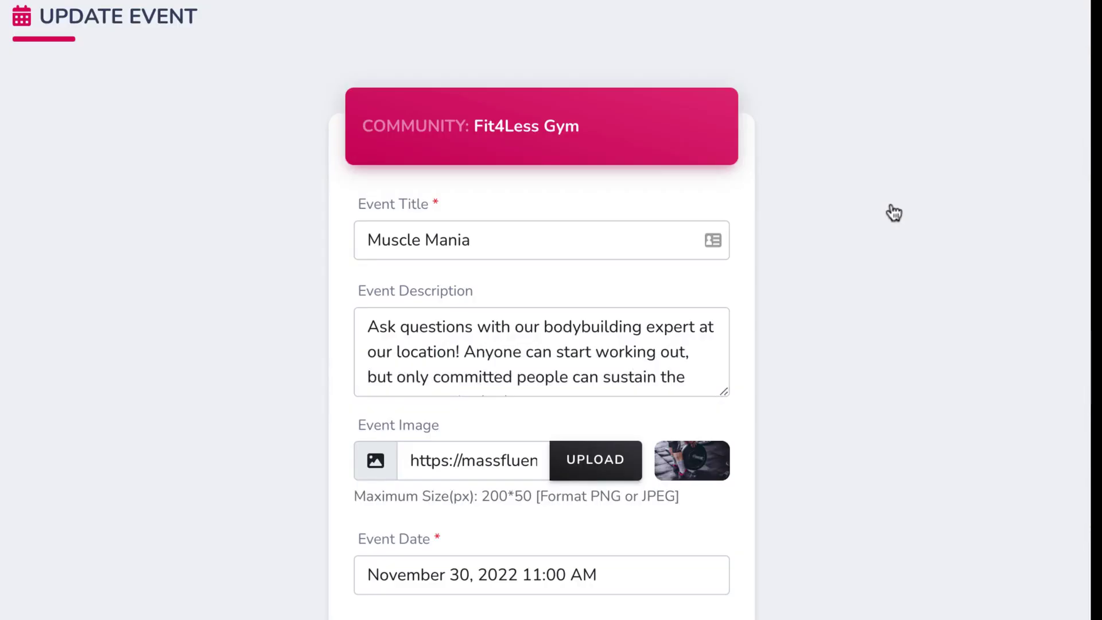
{"action": "scroll", "coordinate": [821, 319], "scroll_direction": "down", "scroll_amount": 1}
{"action": "scroll", "coordinate": [572, 307], "scroll_direction": "down", "scroll_amount": 1}
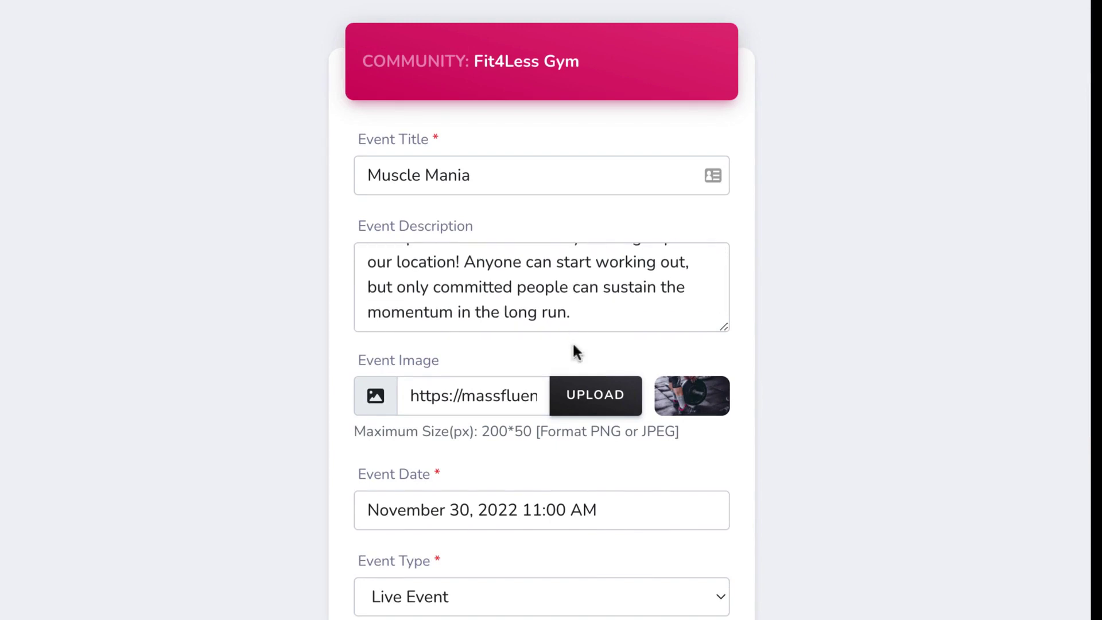
{"action": "scroll", "coordinate": [573, 346], "scroll_direction": "down", "scroll_amount": 4}
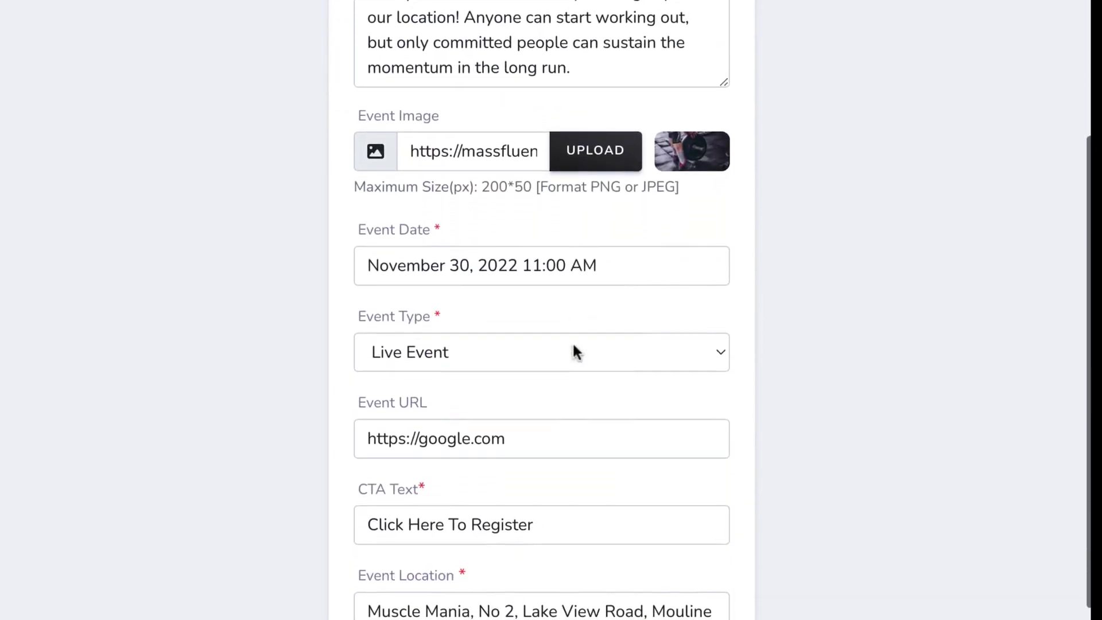
{"action": "scroll", "coordinate": [573, 346], "scroll_direction": "down", "scroll_amount": 1}
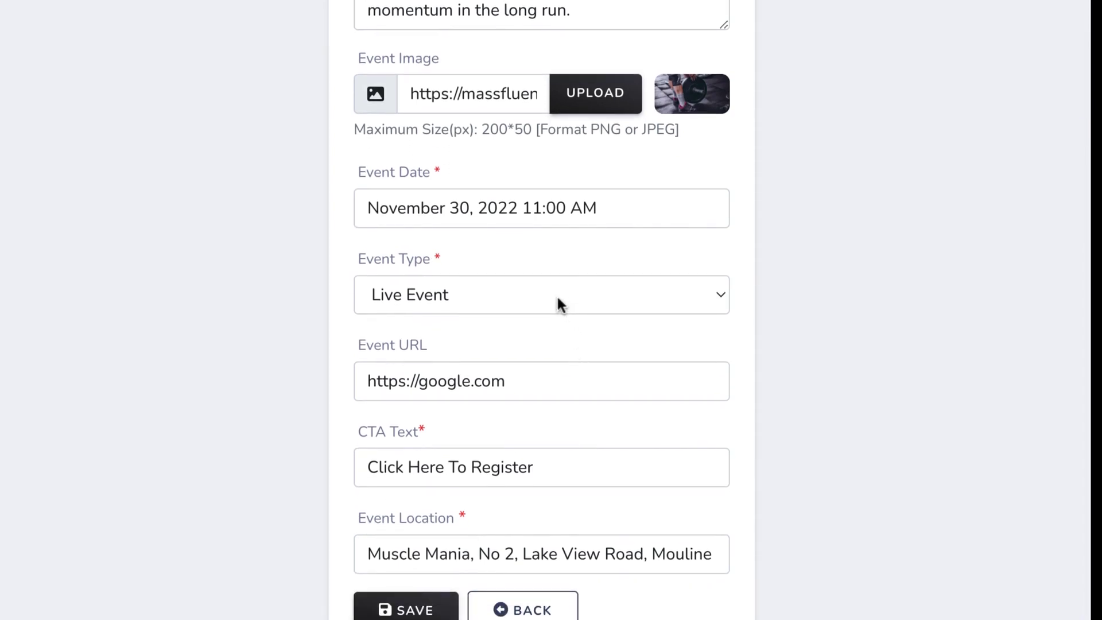
Check the event's date picker and its available event types, leaving both selections as they are.
{"action": "left_click", "coordinate": [530, 218]}
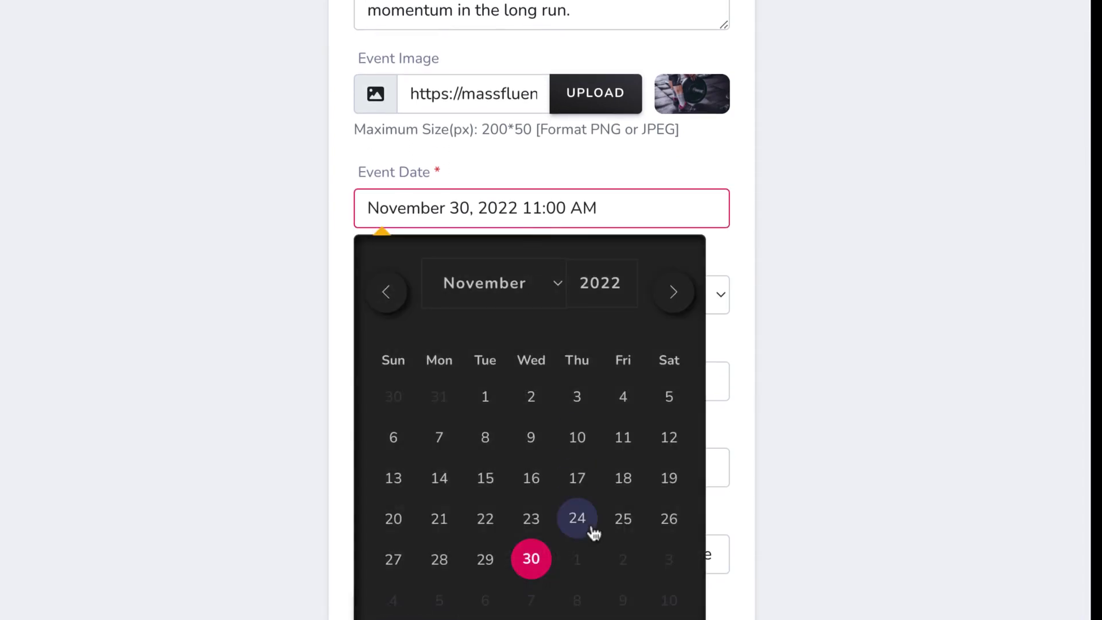
{"action": "left_click", "coordinate": [814, 477]}
{"action": "left_click", "coordinate": [491, 299]}
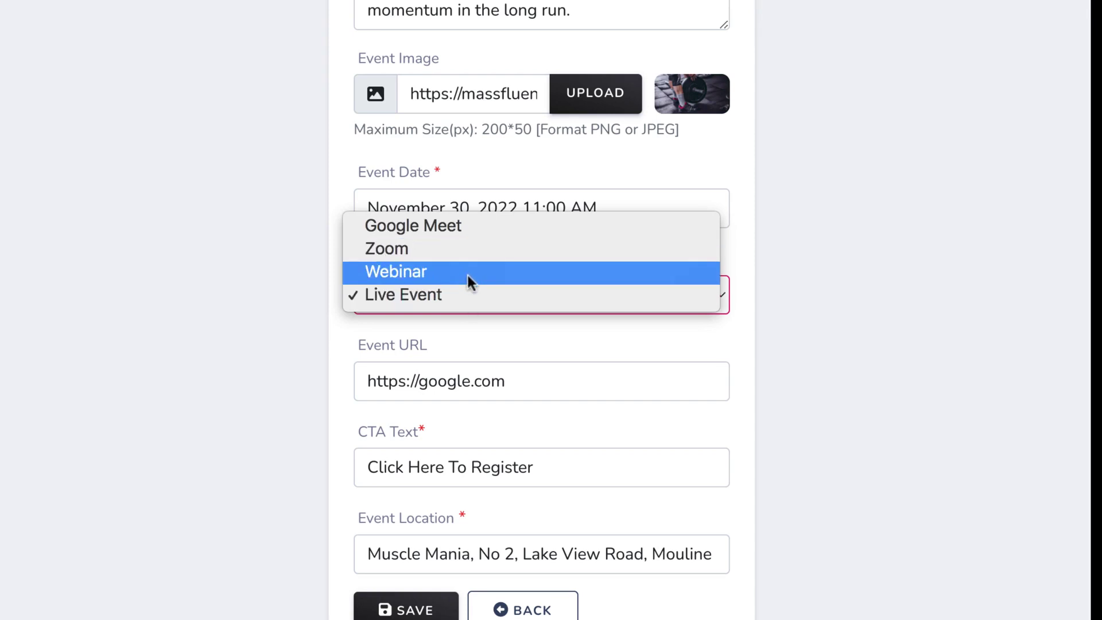
{"action": "left_click", "coordinate": [474, 346]}
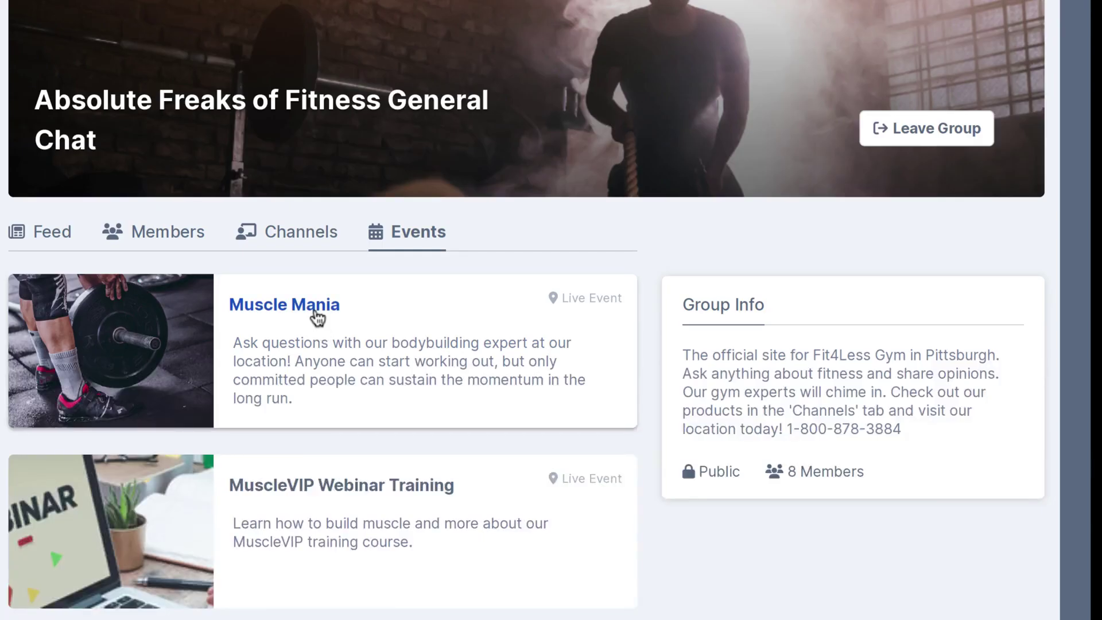
View the full Muscle Mania event page among the General Chat group's events.
{"action": "left_click", "coordinate": [317, 317]}
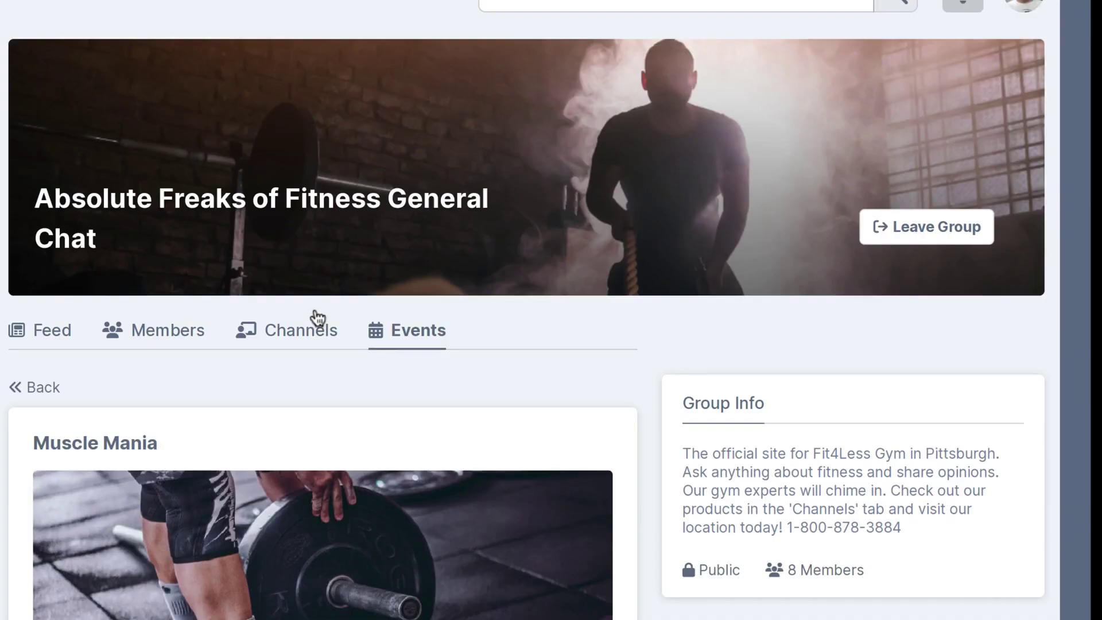
{"action": "scroll", "coordinate": [317, 317], "scroll_direction": "down", "scroll_amount": 6}
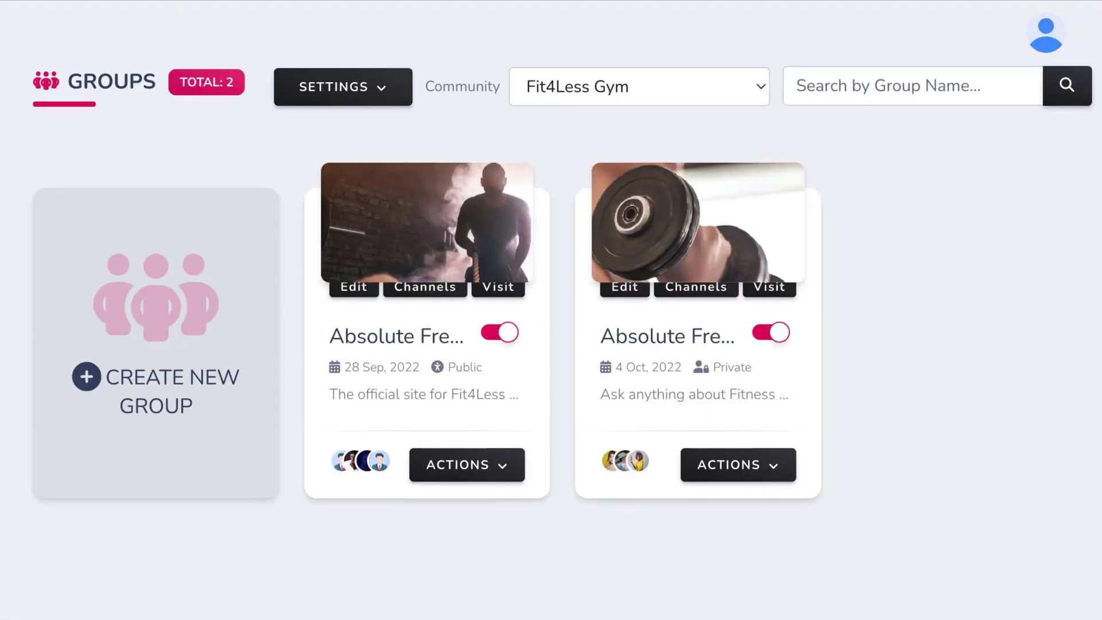
Open the new-channel form for the public General Chat group and examine the available channel types.
{"action": "mouse_move", "coordinate": [398, 252]}
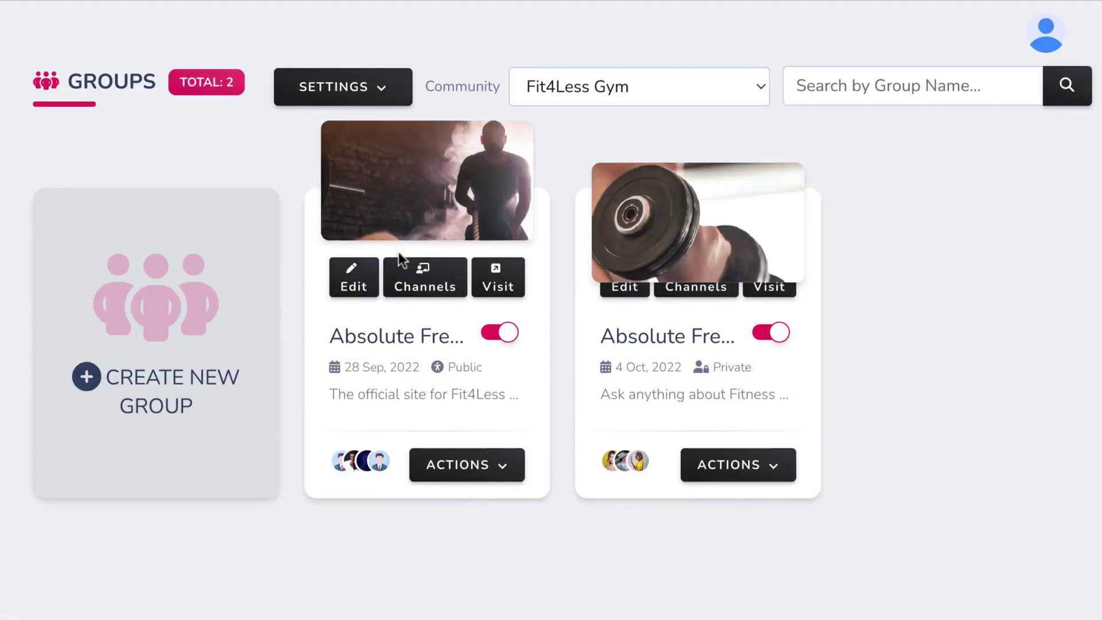
{"action": "left_click", "coordinate": [428, 296]}
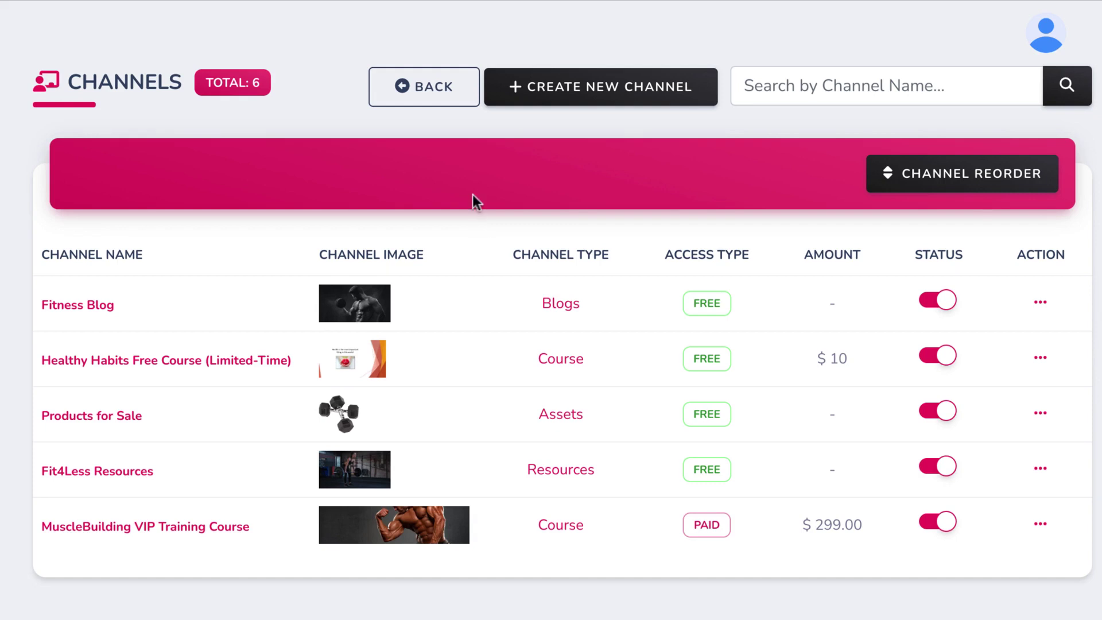
{"action": "left_click", "coordinate": [536, 91]}
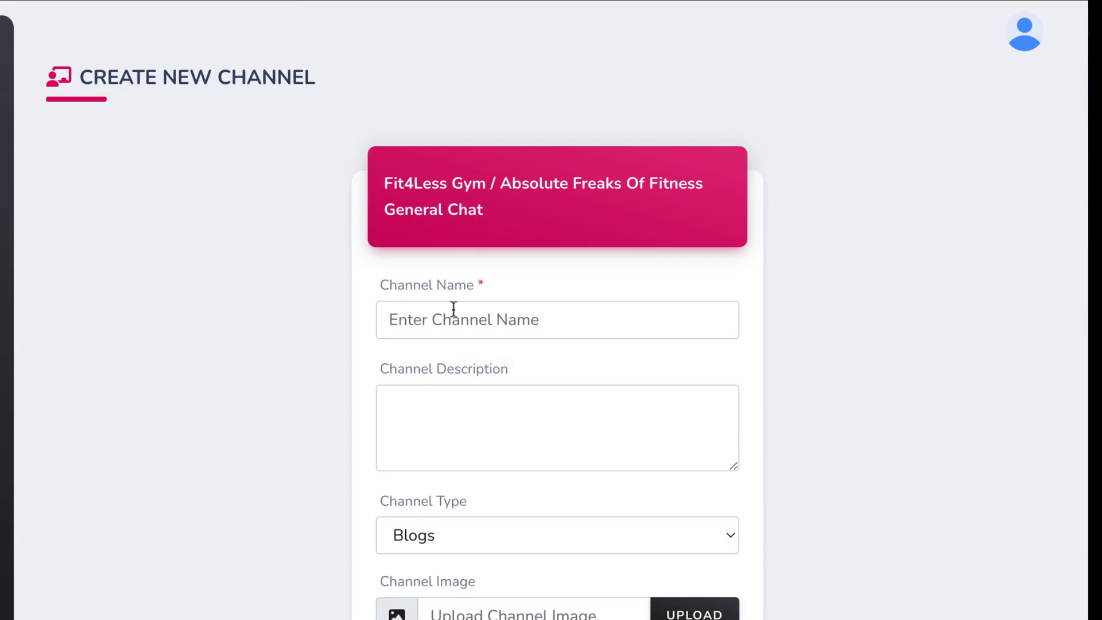
{"action": "scroll", "coordinate": [454, 310], "scroll_direction": "down", "scroll_amount": 2}
{"action": "left_click", "coordinate": [442, 437]}
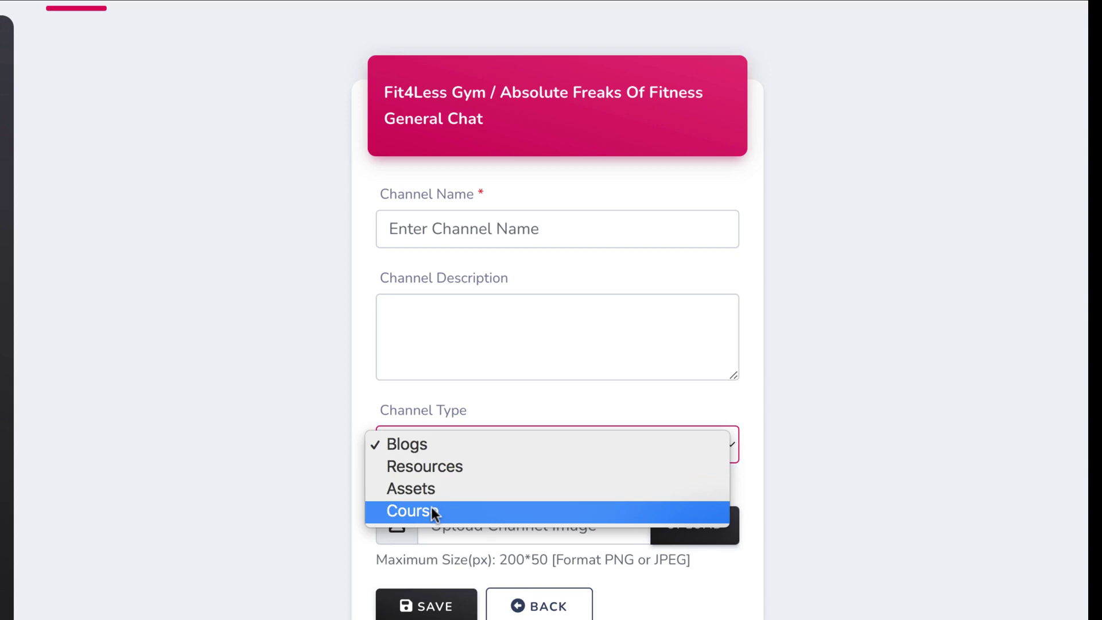
{"action": "left_click", "coordinate": [284, 474]}
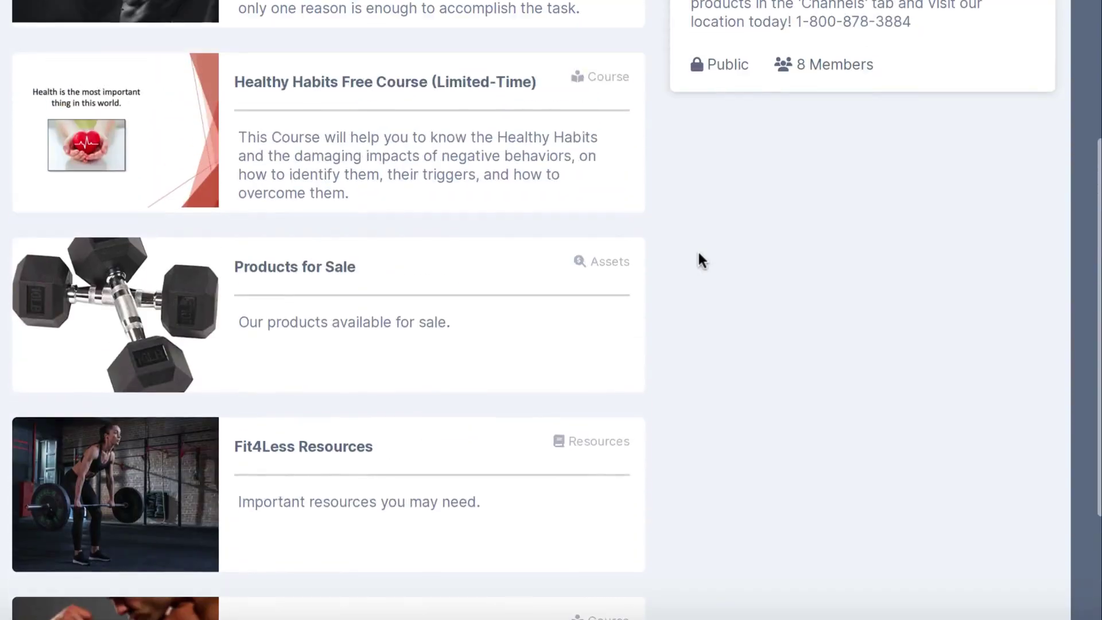
Browse the group's channels as a member and open the purchase option of the MuscleBuilding VIP Training Course.
{"action": "scroll", "coordinate": [698, 254], "scroll_direction": "down", "scroll_amount": 3}
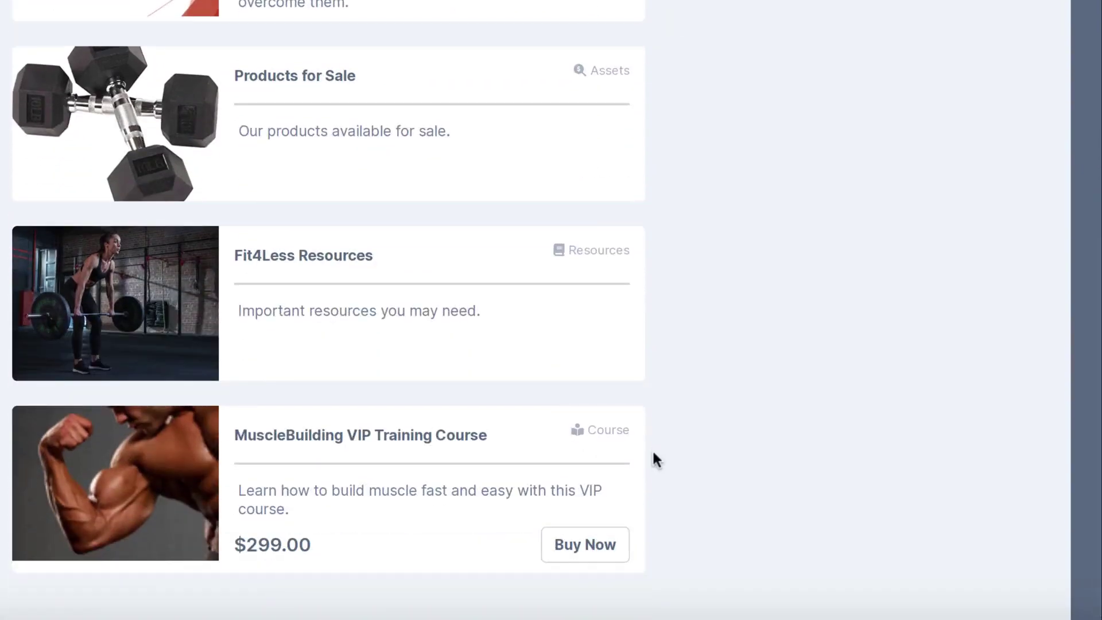
{"action": "left_click", "coordinate": [589, 546]}
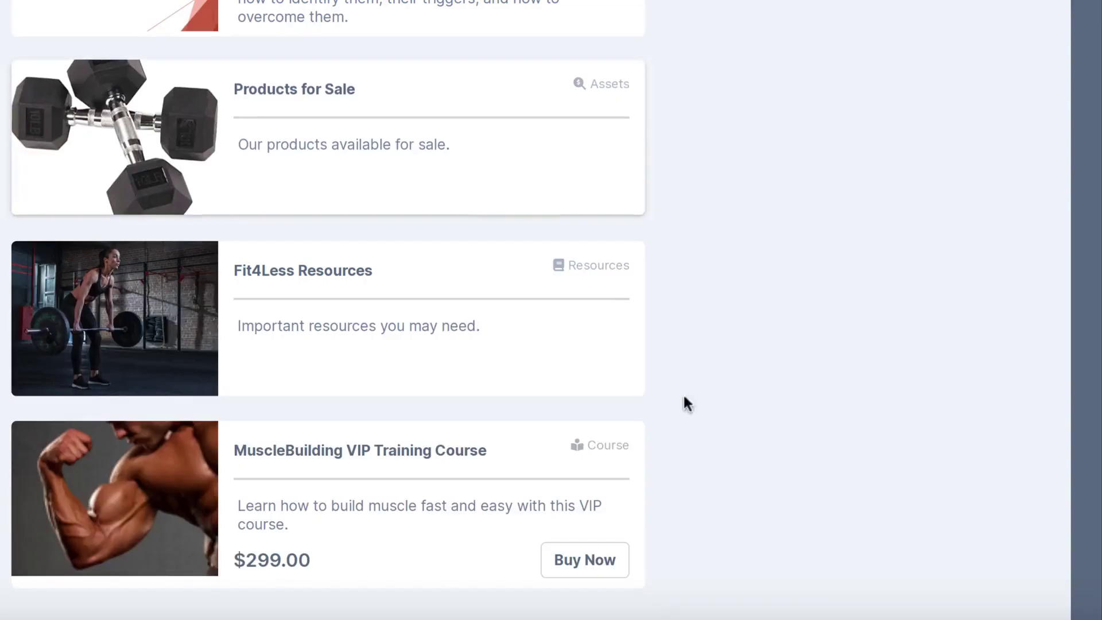
Open the Healthy Habits Free Course (Limited-Time) channel and look through its lessons.
{"action": "scroll", "coordinate": [715, 432], "scroll_direction": "up", "scroll_amount": 3}
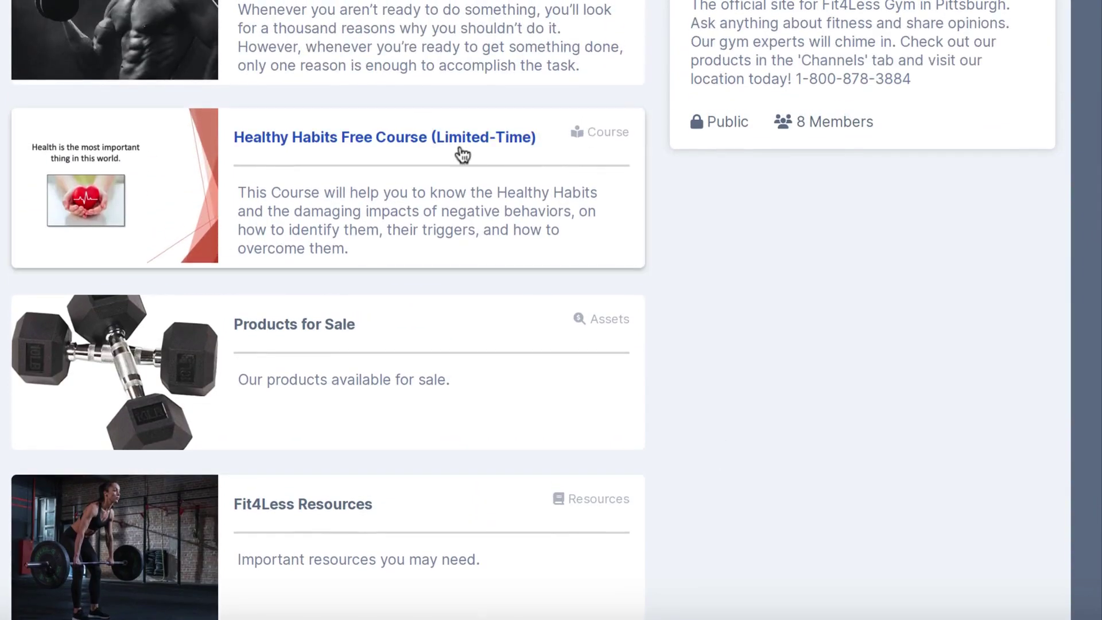
{"action": "left_click", "coordinate": [457, 153]}
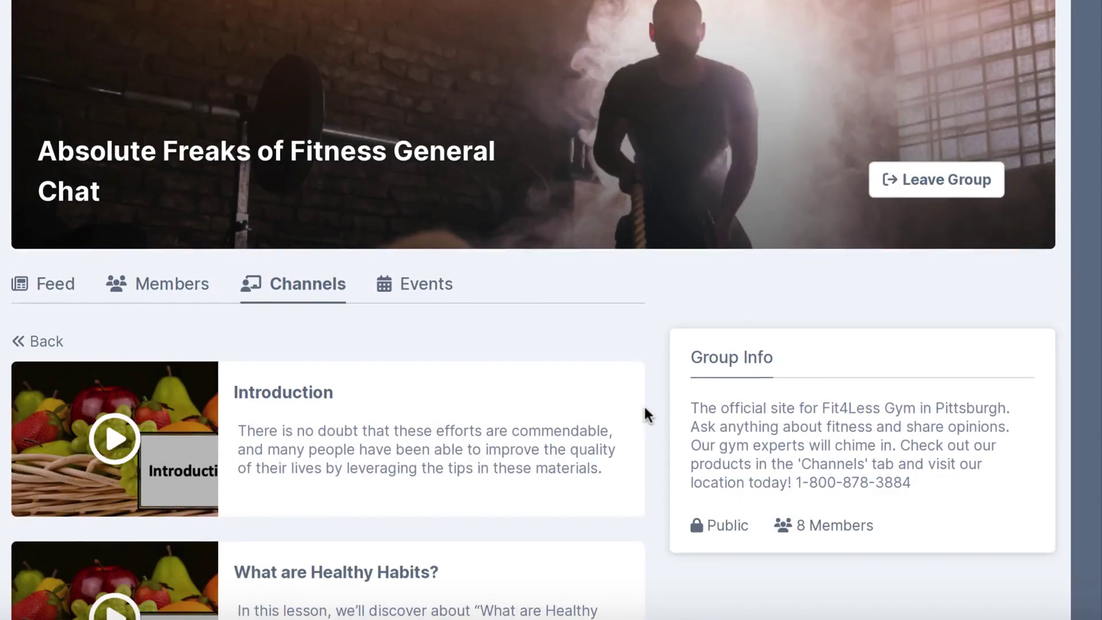
{"action": "scroll", "coordinate": [644, 408], "scroll_direction": "down", "scroll_amount": 10}
{"action": "scroll", "coordinate": [642, 404], "scroll_direction": "up", "scroll_amount": 10}
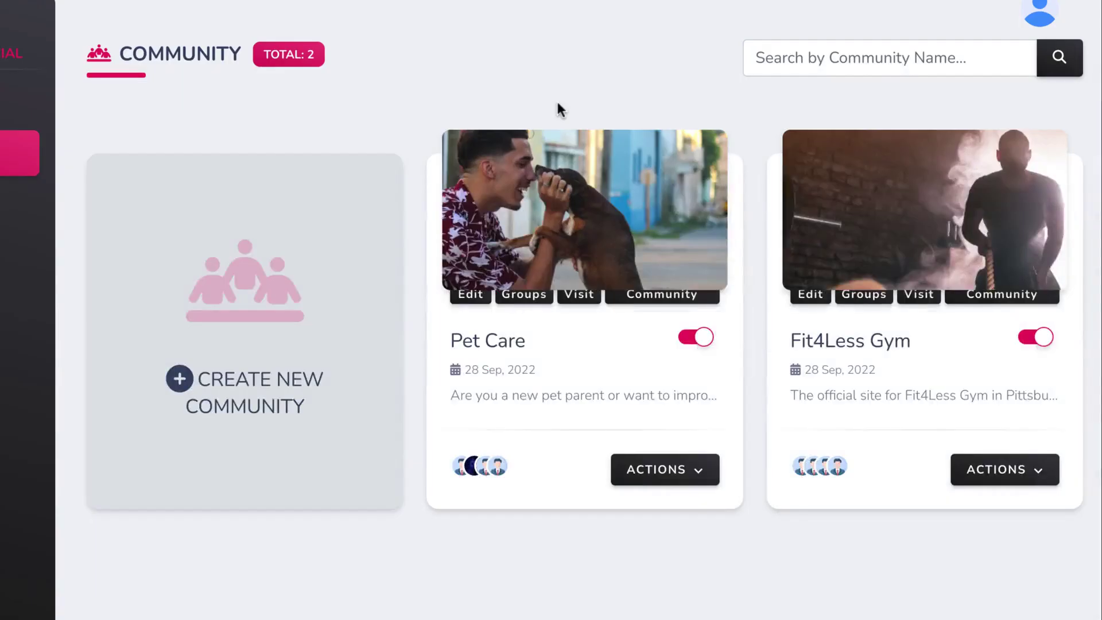
Open Fit4Less Gym's resource library and bring up the form for creating a new resource.
{"action": "left_click", "coordinate": [1014, 476]}
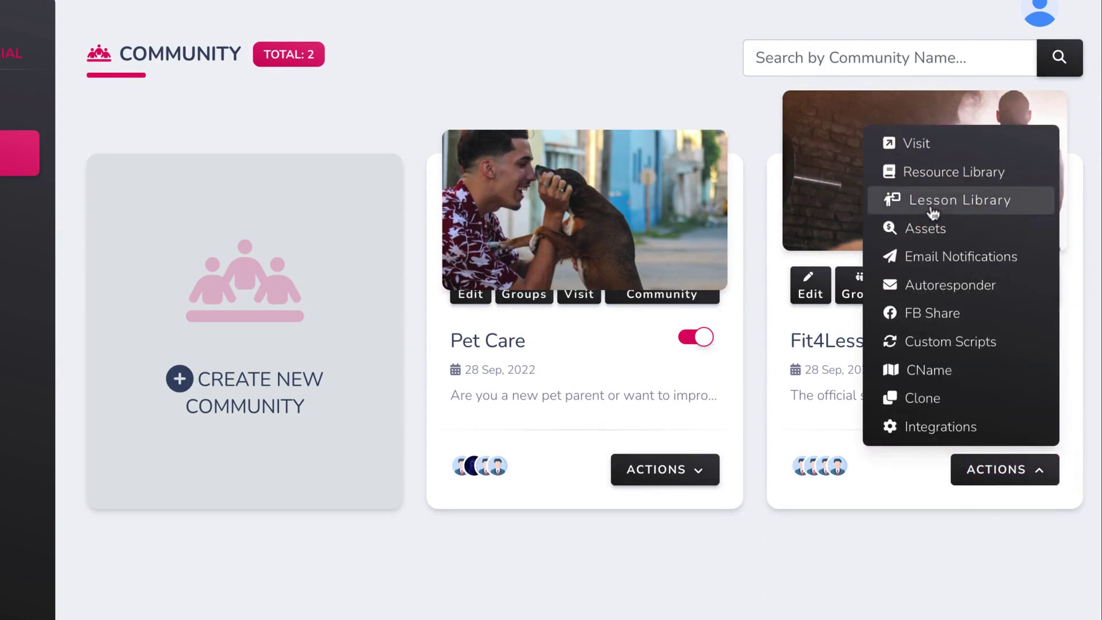
{"action": "left_click", "coordinate": [934, 171]}
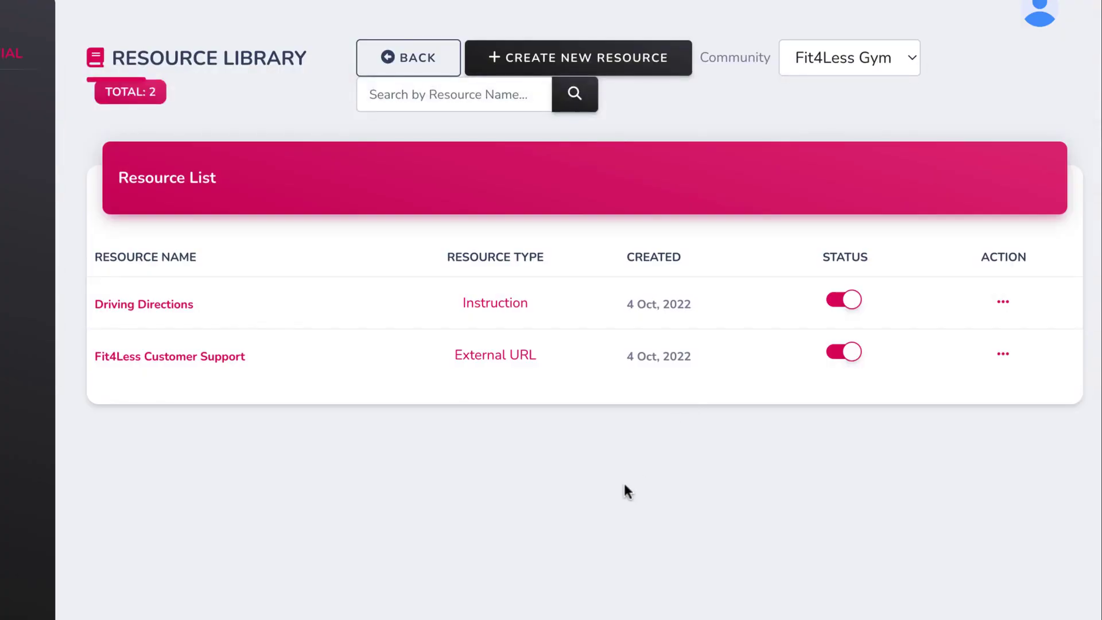
{"action": "left_click", "coordinate": [606, 69]}
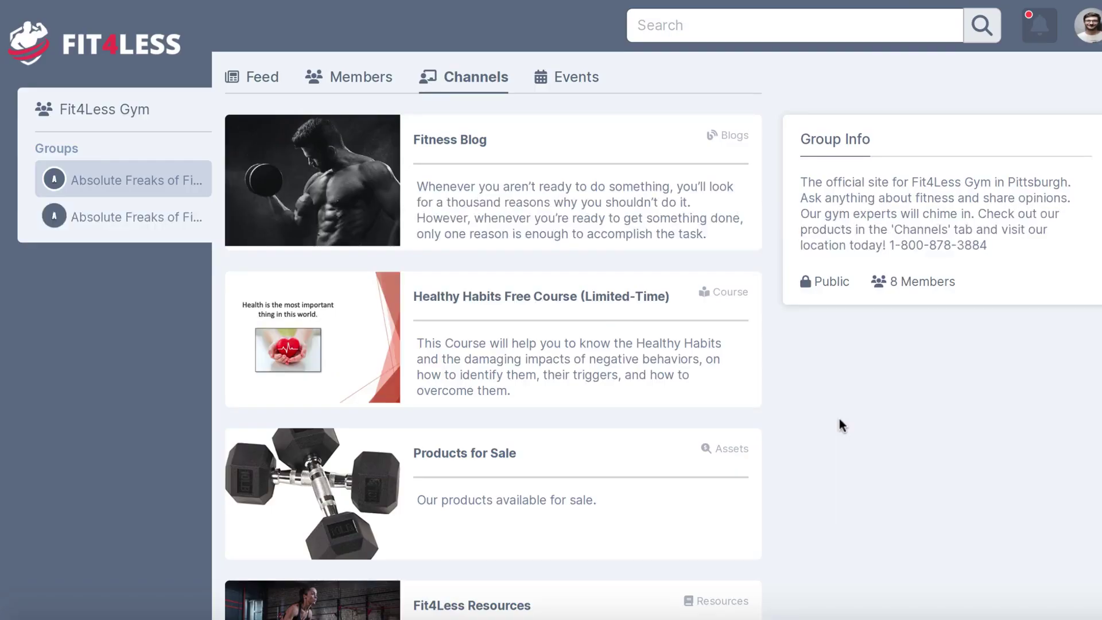
Look through the member view of the General Chat group's channels, including Fit4Less Resources.
{"action": "scroll", "coordinate": [524, 307], "scroll_direction": "down", "scroll_amount": 1}
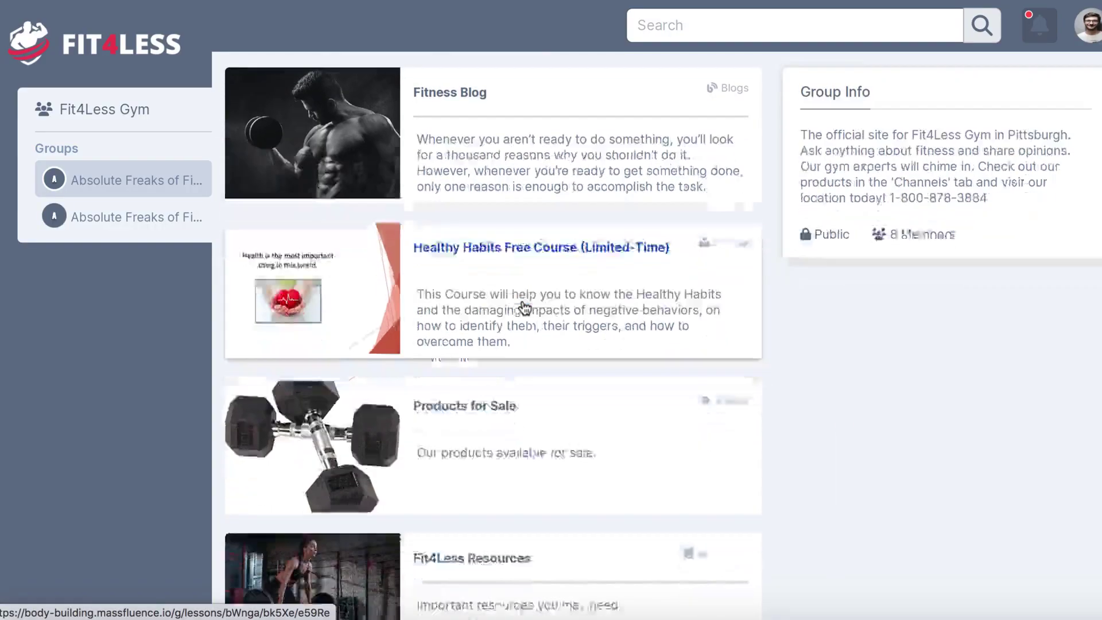
{"action": "scroll", "coordinate": [507, 359], "scroll_direction": "down", "scroll_amount": 1}
{"action": "scroll", "coordinate": [484, 453], "scroll_direction": "down", "scroll_amount": 1}
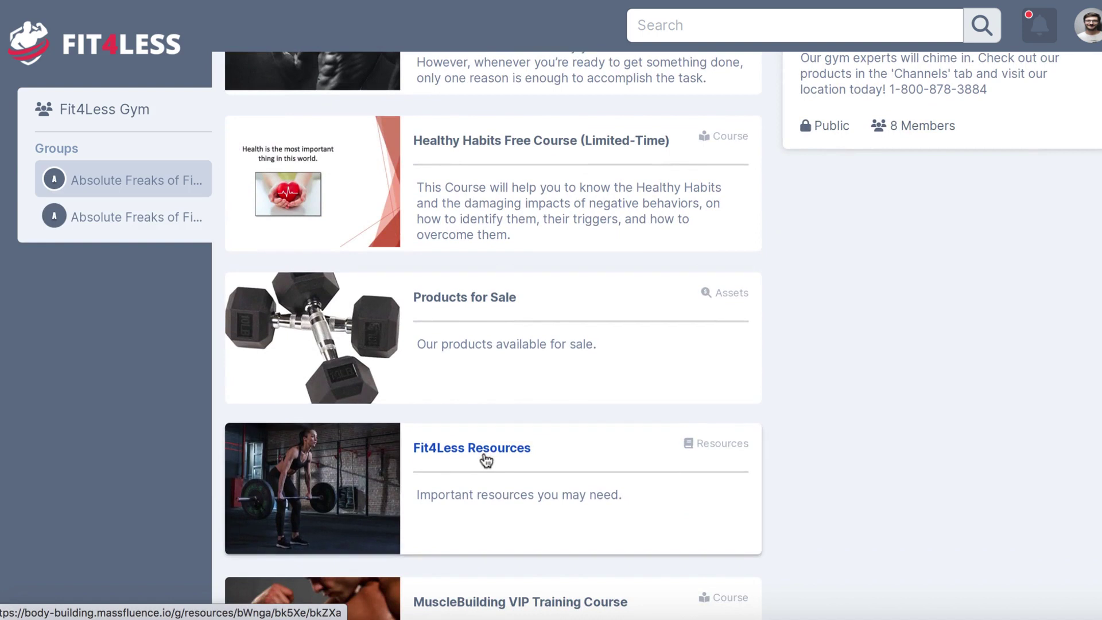
{"action": "scroll", "coordinate": [458, 302], "scroll_direction": "down", "scroll_amount": 3}
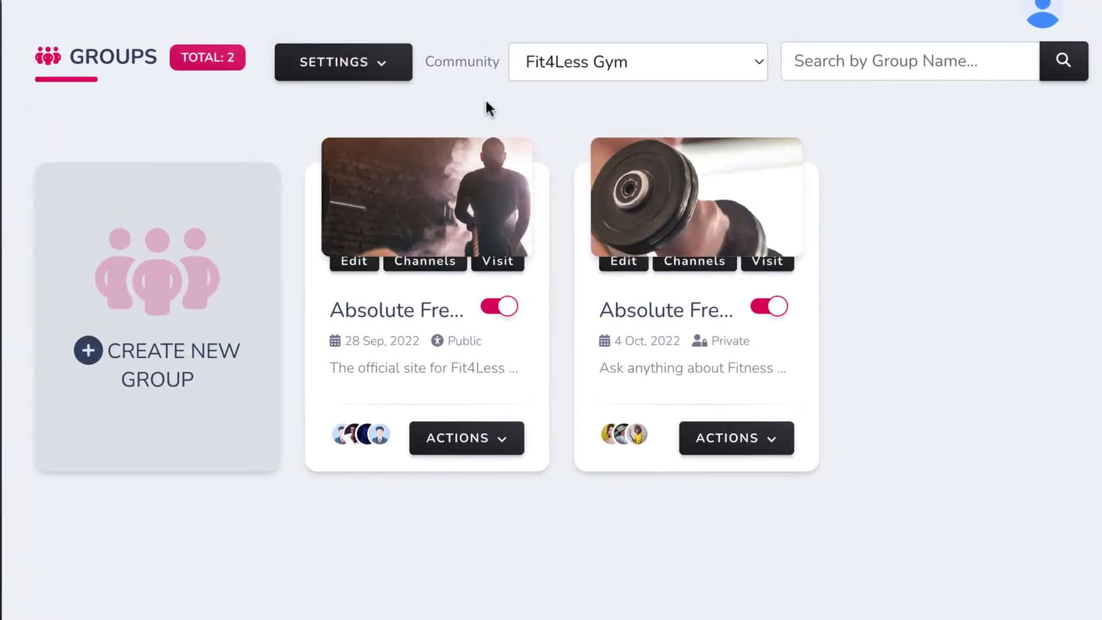
Open the MuscleBuilding VIP Training Course channel of the public General Chat group for editing.
{"action": "left_click", "coordinate": [417, 264]}
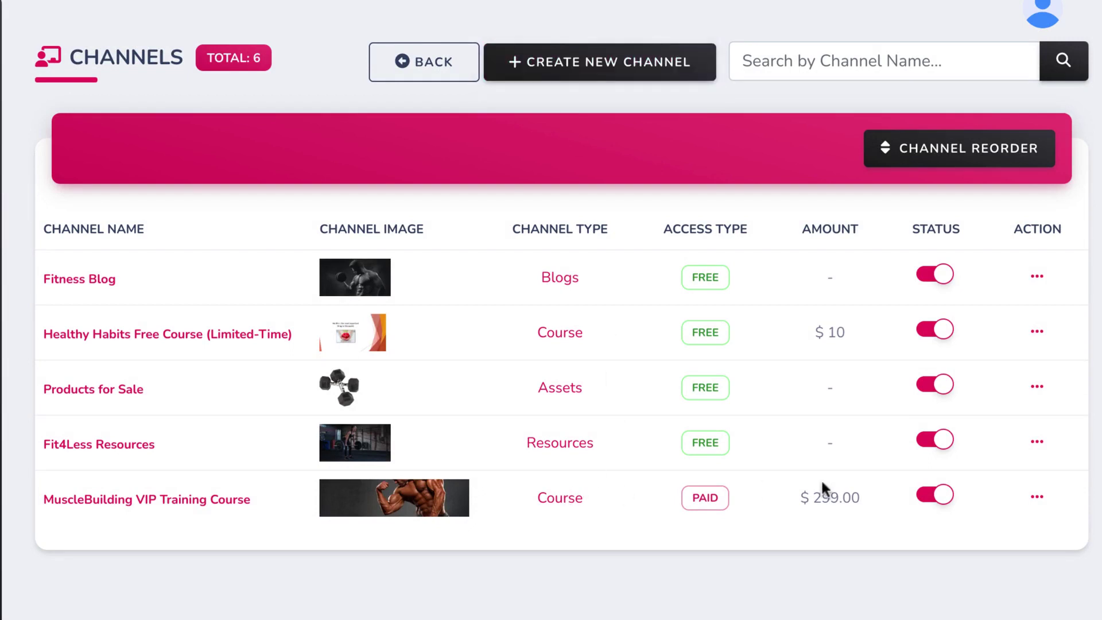
{"action": "left_click", "coordinate": [1033, 498]}
{"action": "left_click", "coordinate": [931, 542]}
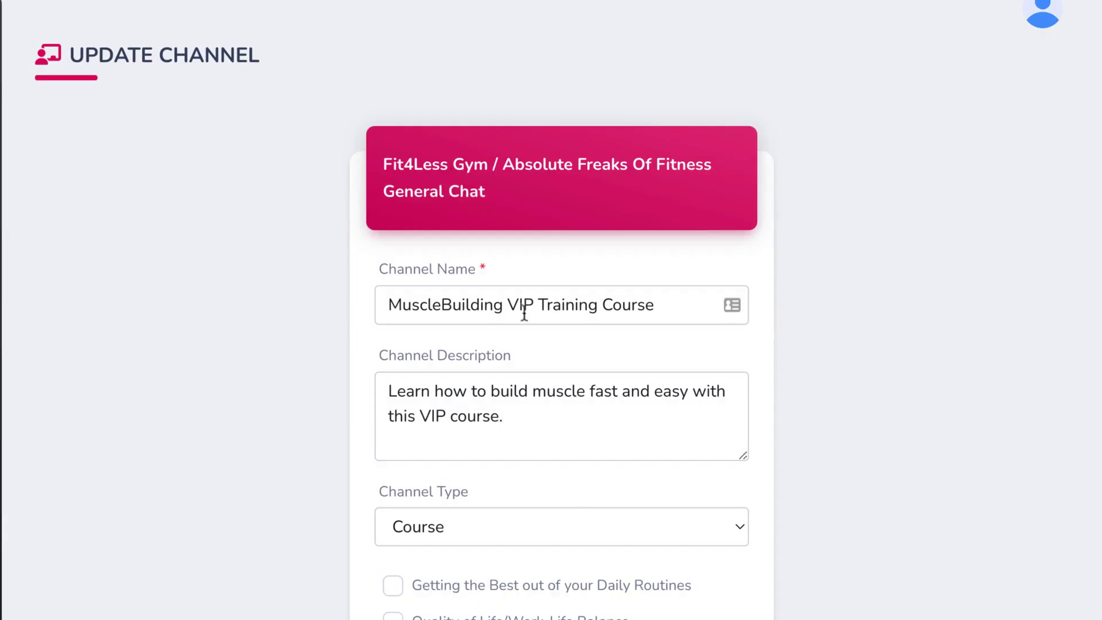
{"action": "scroll", "coordinate": [512, 391], "scroll_direction": "down", "scroll_amount": 3}
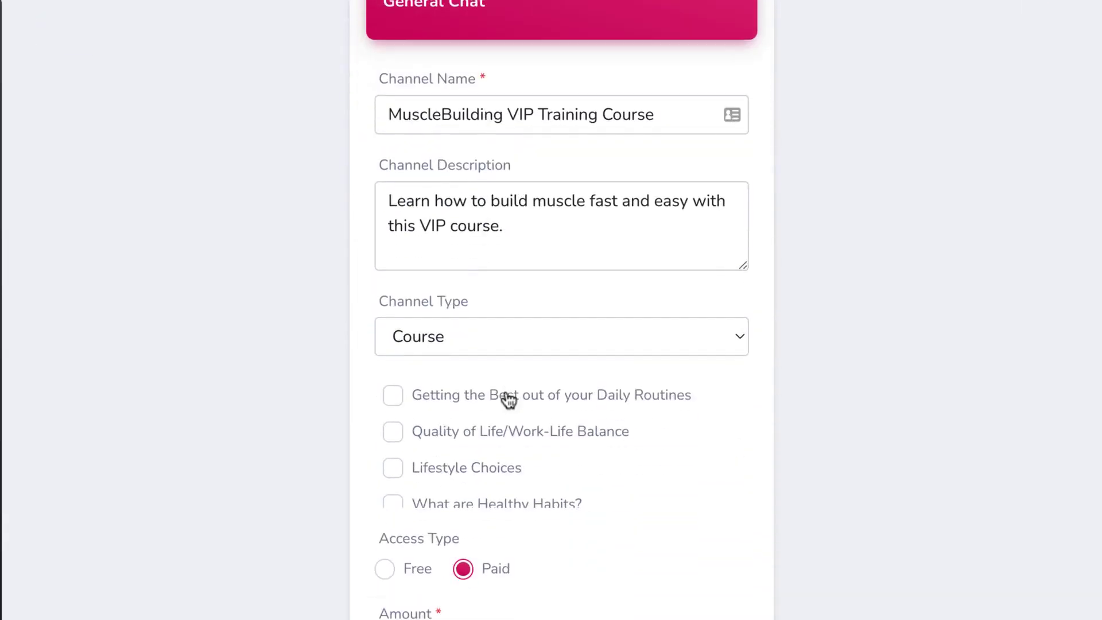
Try assigning the Getting the Best out of your Daily Routines and Quality of Life/Work-Life Balance lessons, clear them and review the pricing settings.
{"action": "left_click", "coordinate": [395, 396]}
{"action": "left_click", "coordinate": [395, 432]}
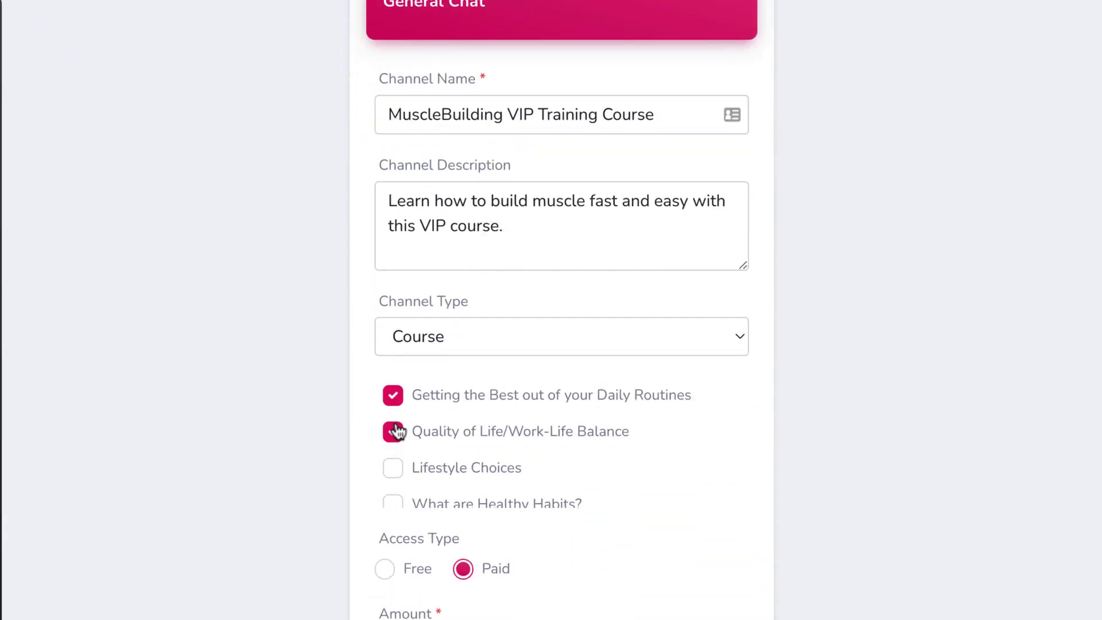
{"action": "left_click", "coordinate": [395, 400]}
{"action": "scroll", "coordinate": [537, 573], "scroll_direction": "down", "scroll_amount": 3}
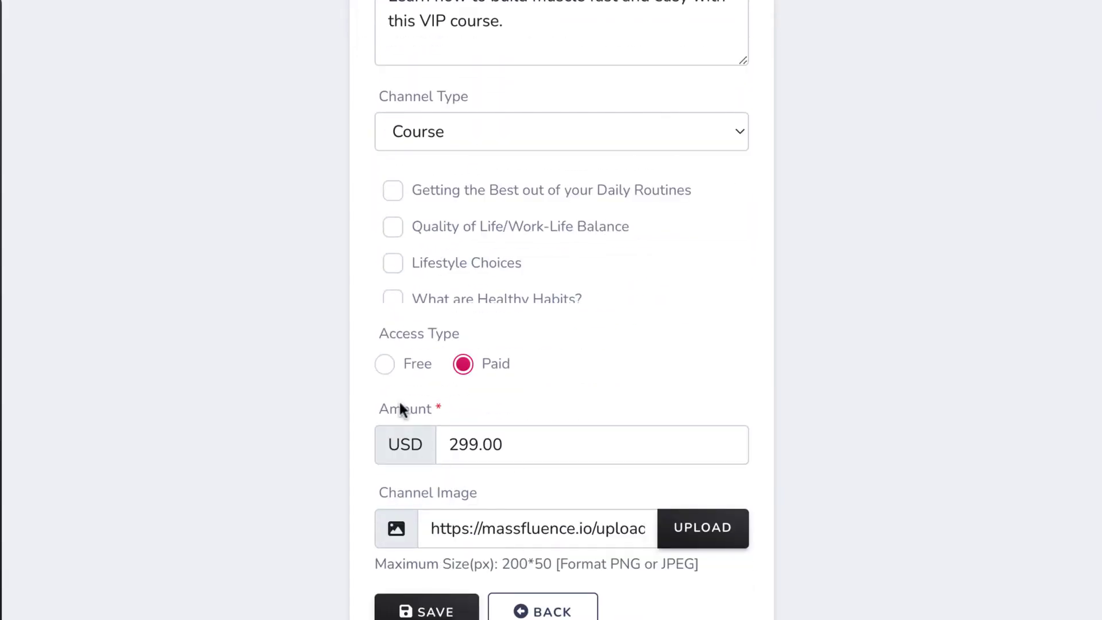
Try switching the VIP course channel's access type to Free, return it to Paid and check the amount setting.
{"action": "left_click", "coordinate": [385, 366]}
{"action": "left_click", "coordinate": [463, 436]}
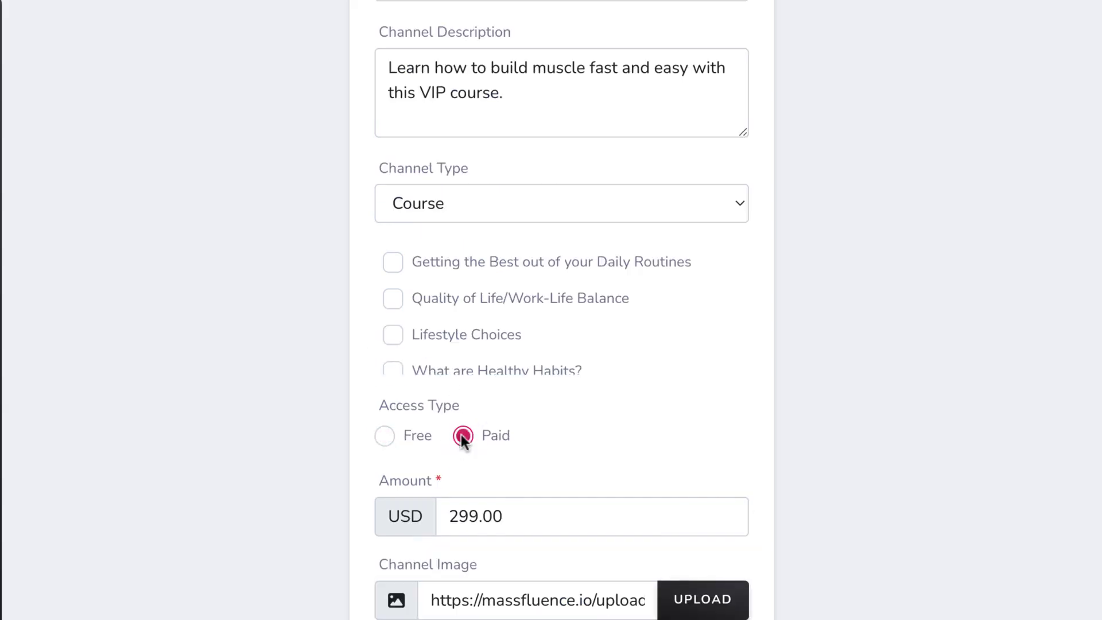
{"action": "left_click", "coordinate": [522, 516]}
{"action": "scroll", "coordinate": [522, 518], "scroll_direction": "down", "scroll_amount": 1}
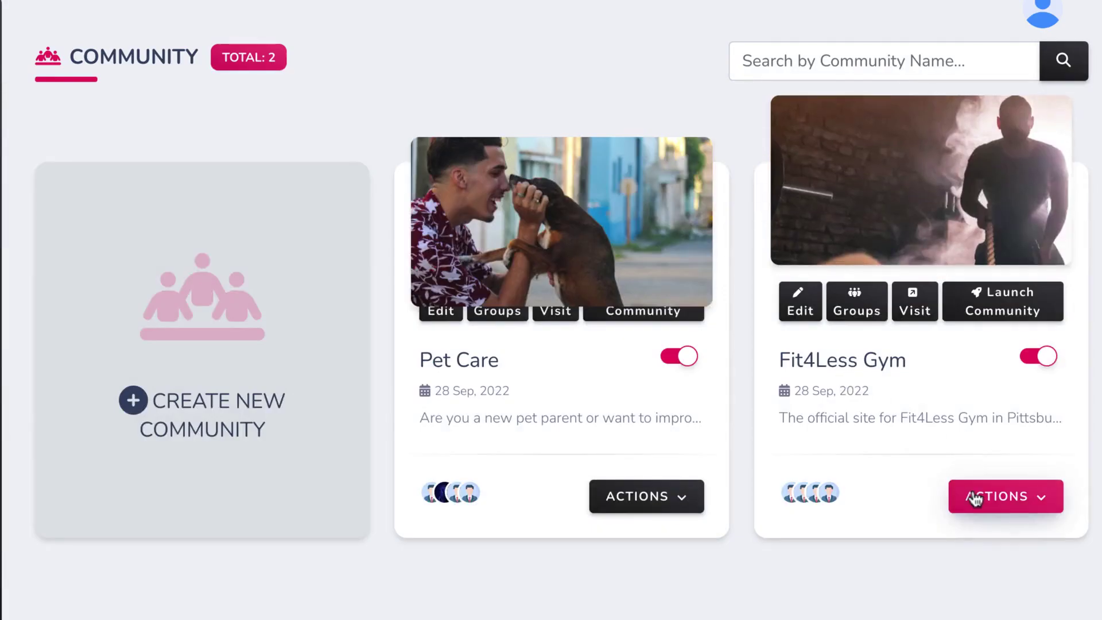
Open Fit4Less Gym's lesson library and look at the lesson types that can be added.
{"action": "left_click", "coordinate": [974, 498]}
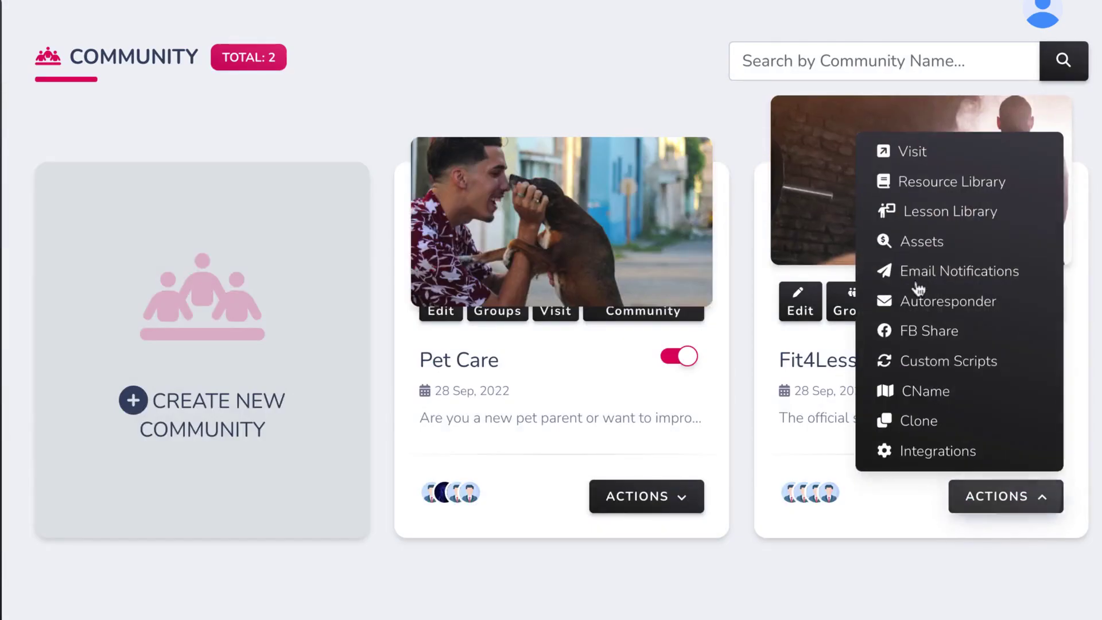
{"action": "left_click", "coordinate": [916, 214]}
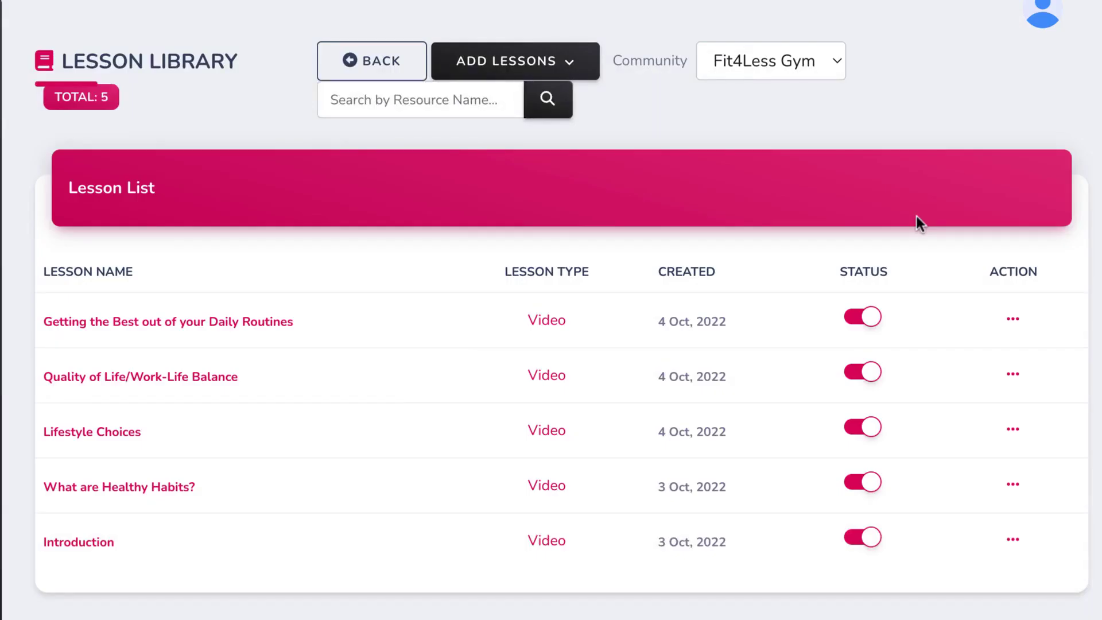
{"action": "left_click", "coordinate": [560, 69]}
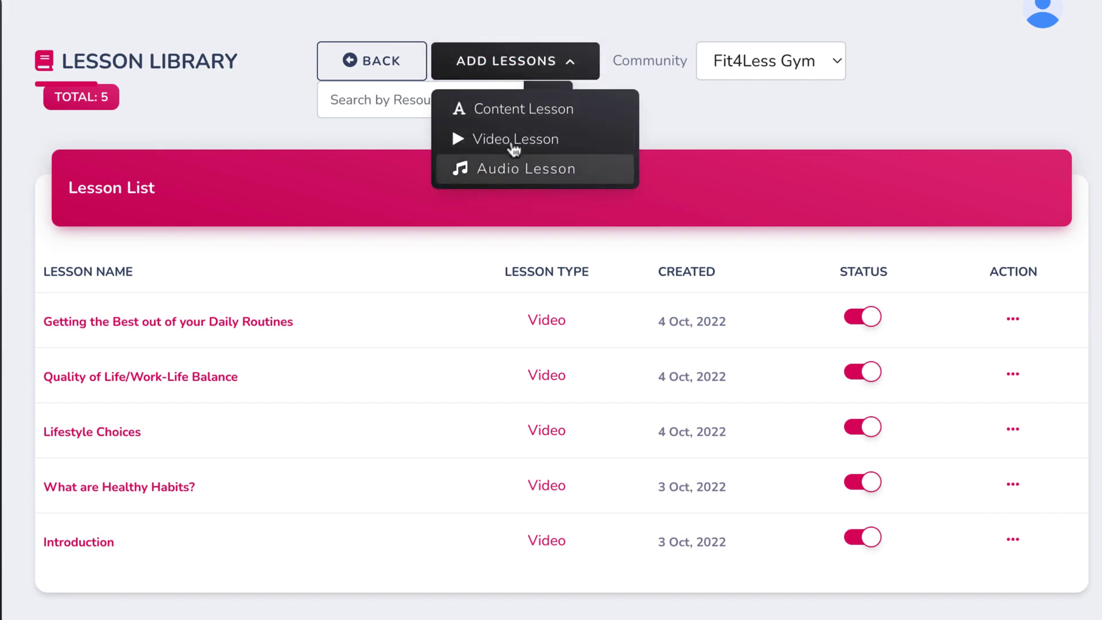
{"action": "left_click", "coordinate": [708, 117]}
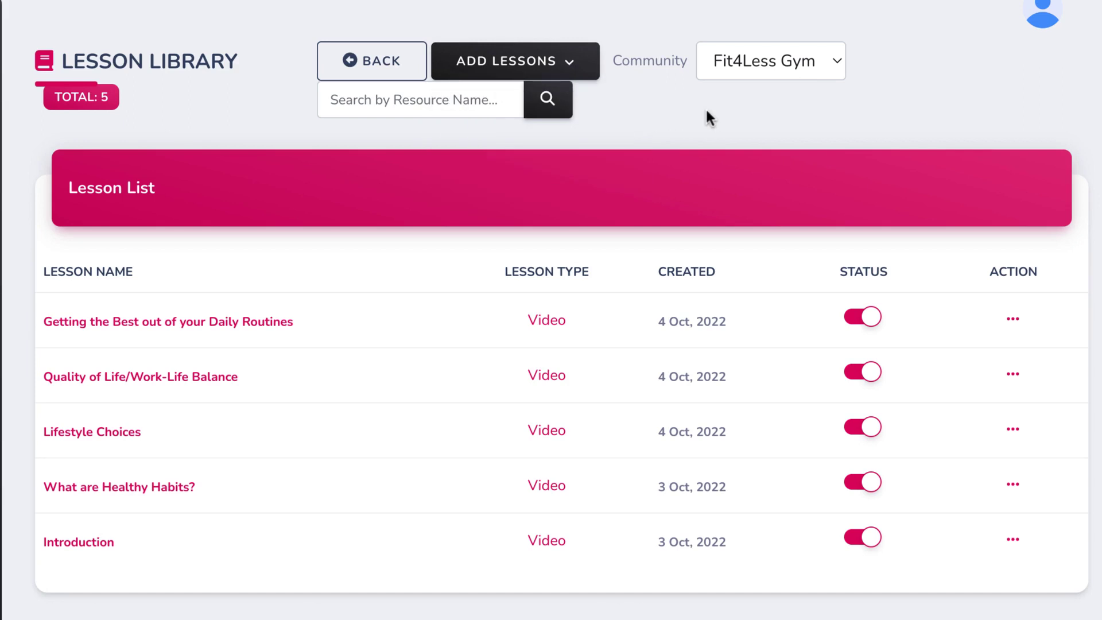
Open the Getting the Best out of your Daily Routines lesson for editing, review its fields and try the giveaway option on and off.
{"action": "left_click", "coordinate": [1013, 319]}
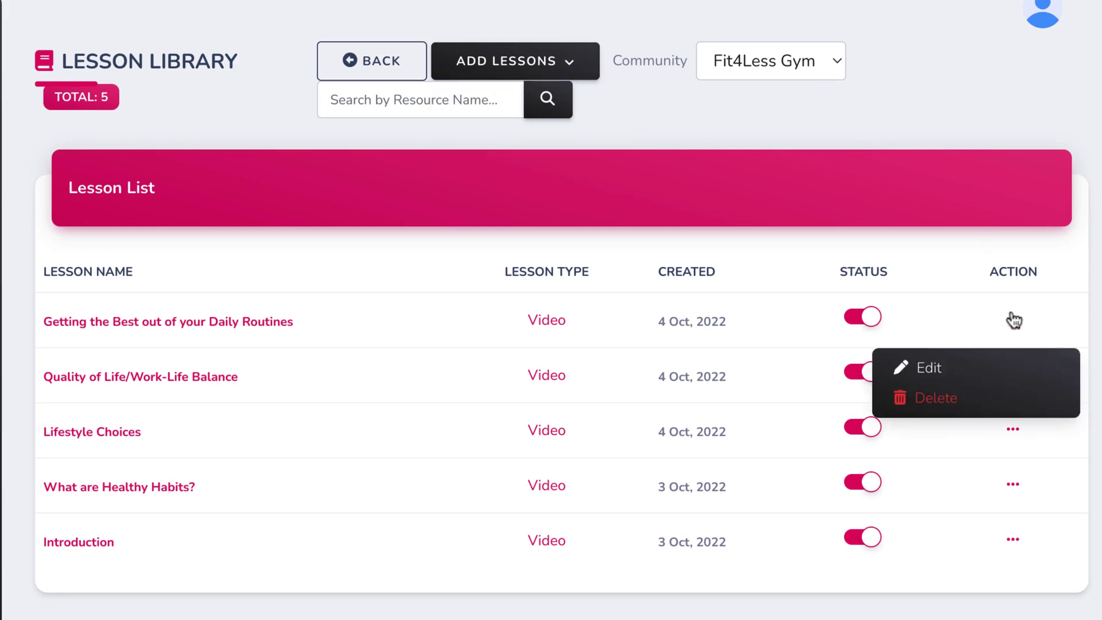
{"action": "left_click", "coordinate": [926, 366]}
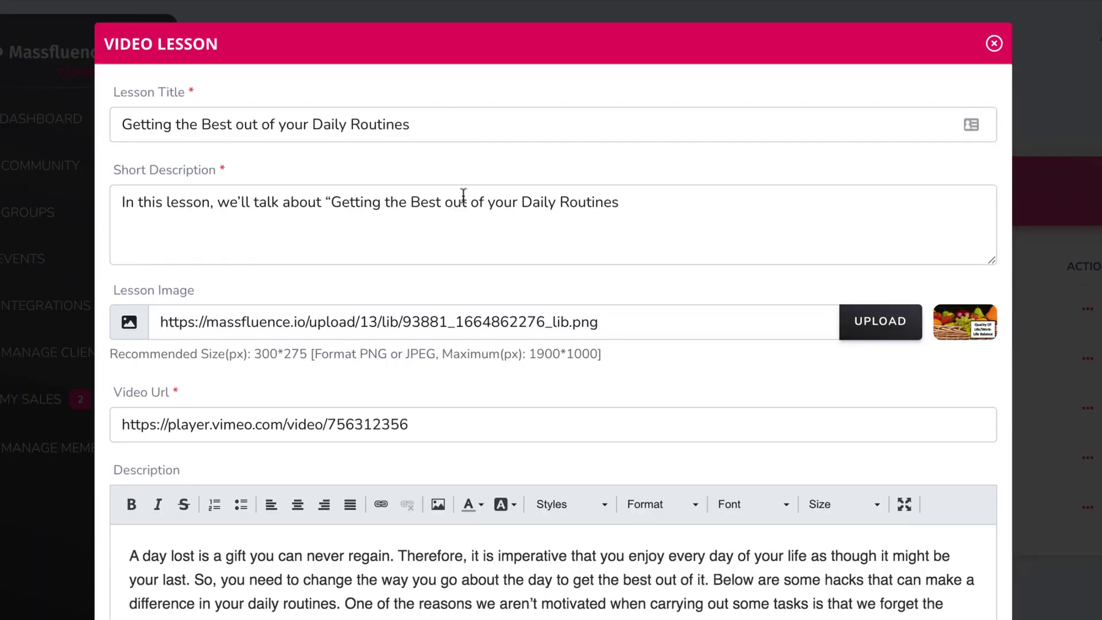
{"action": "scroll", "coordinate": [503, 298], "scroll_direction": "down", "scroll_amount": 1}
{"action": "scroll", "coordinate": [504, 298], "scroll_direction": "up", "scroll_amount": 1}
{"action": "scroll", "coordinate": [431, 423], "scroll_direction": "down", "scroll_amount": 3}
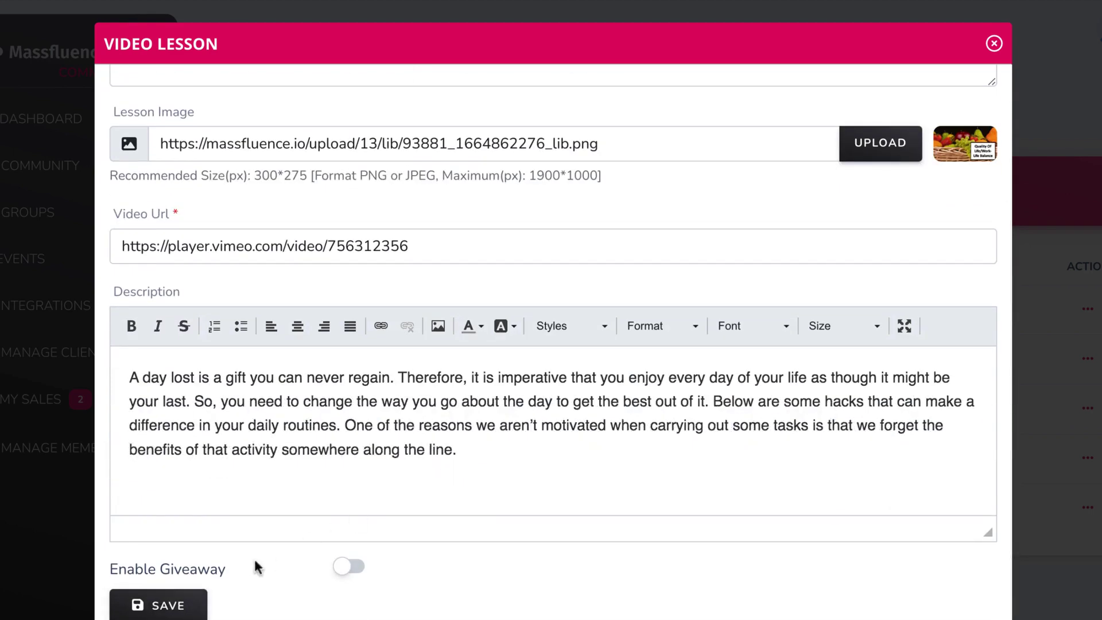
{"action": "left_click", "coordinate": [346, 566]}
{"action": "left_click", "coordinate": [353, 568]}
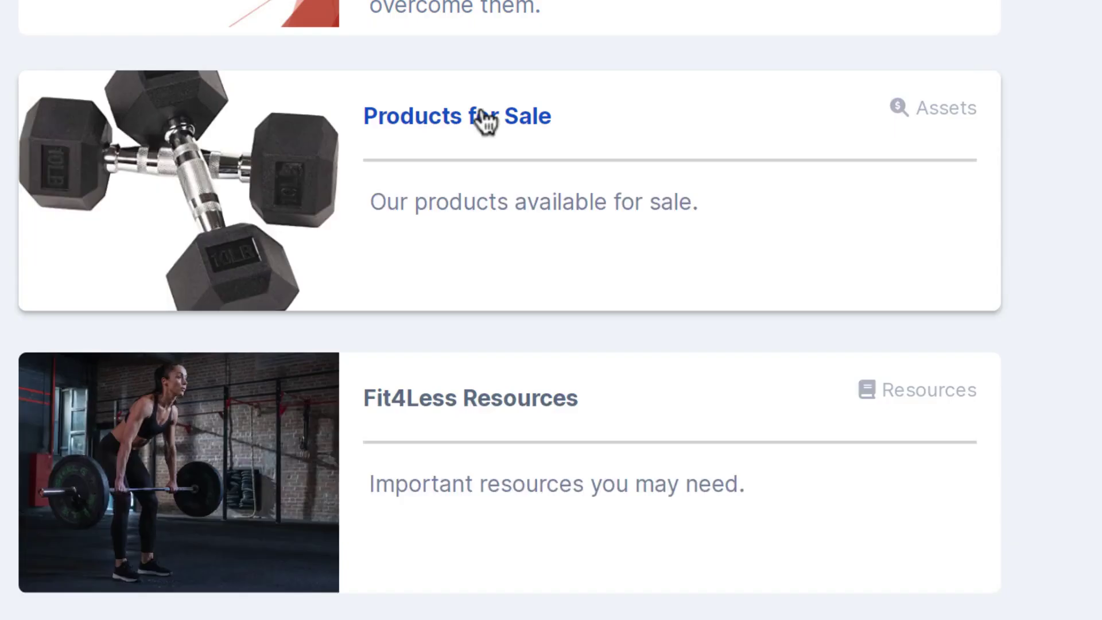
View the Products for Sale channel as a member and open the purchase option for the Weight Collection Kit.
{"action": "left_click", "coordinate": [485, 117]}
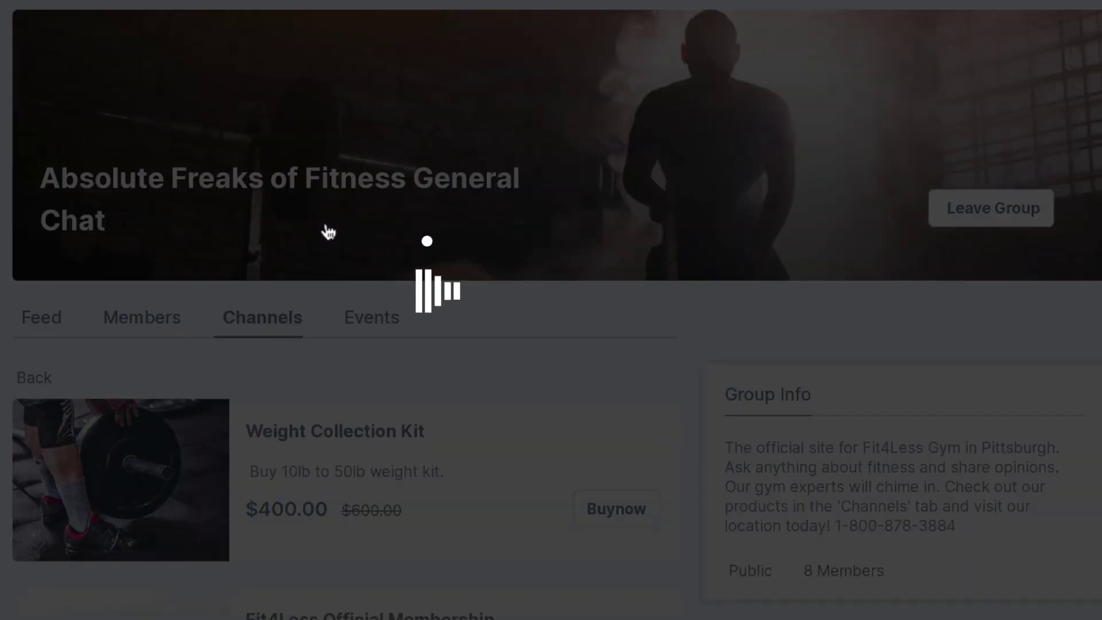
{"action": "scroll", "coordinate": [455, 408], "scroll_direction": "down", "scroll_amount": 2}
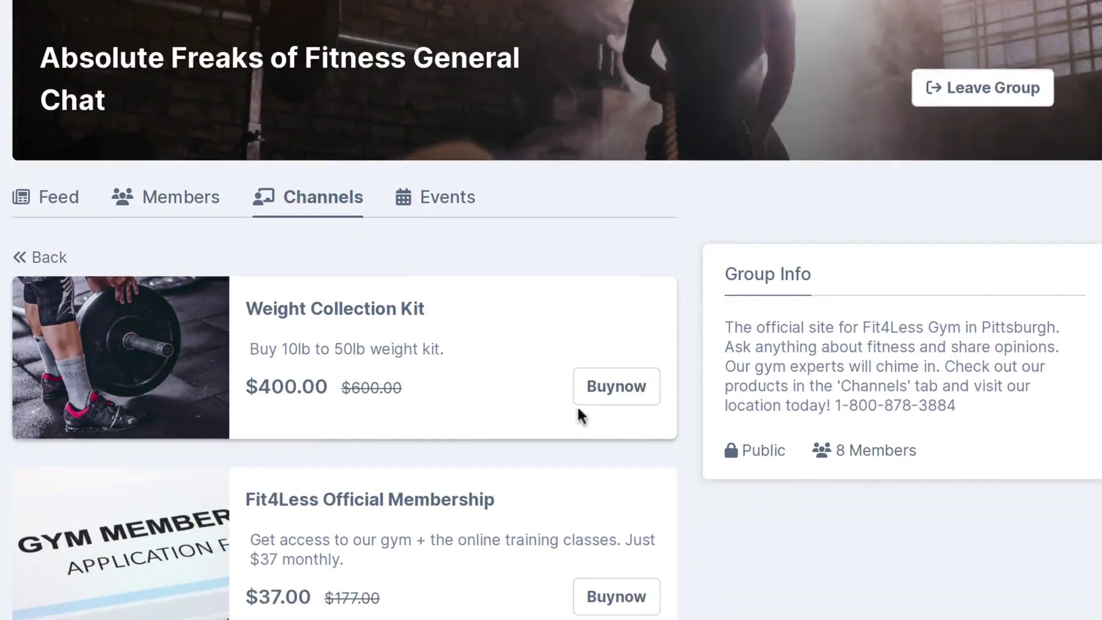
{"action": "left_click", "coordinate": [619, 395]}
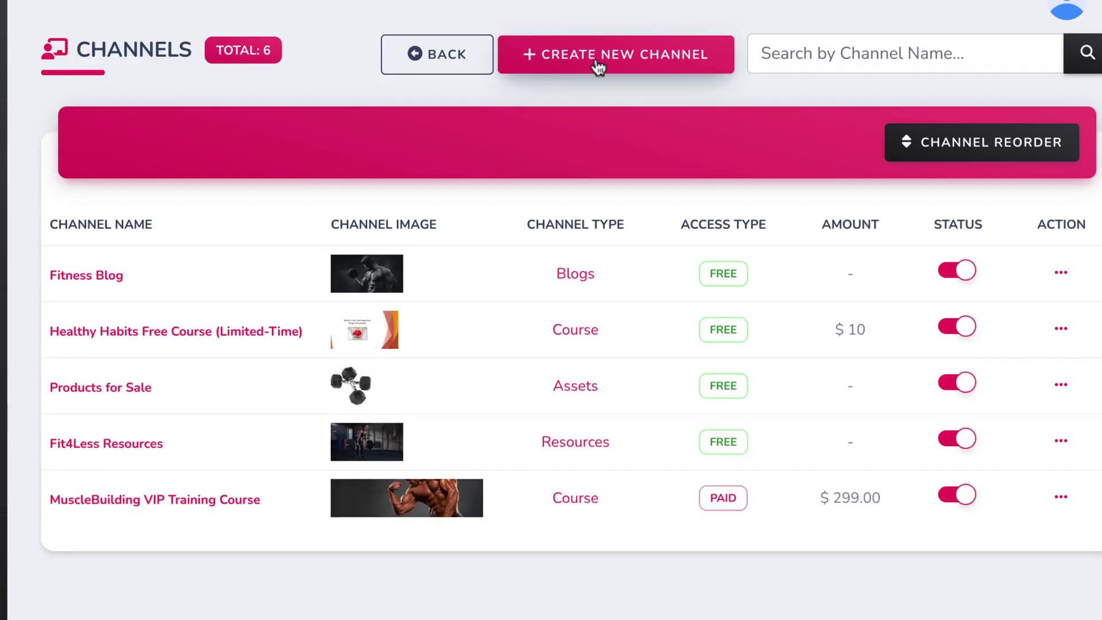
Bring up the form for creating a new channel and look at its channel type setting.
{"action": "left_click", "coordinate": [597, 55]}
{"action": "scroll", "coordinate": [602, 401], "scroll_direction": "down", "scroll_amount": 2}
{"action": "left_click", "coordinate": [556, 429]}
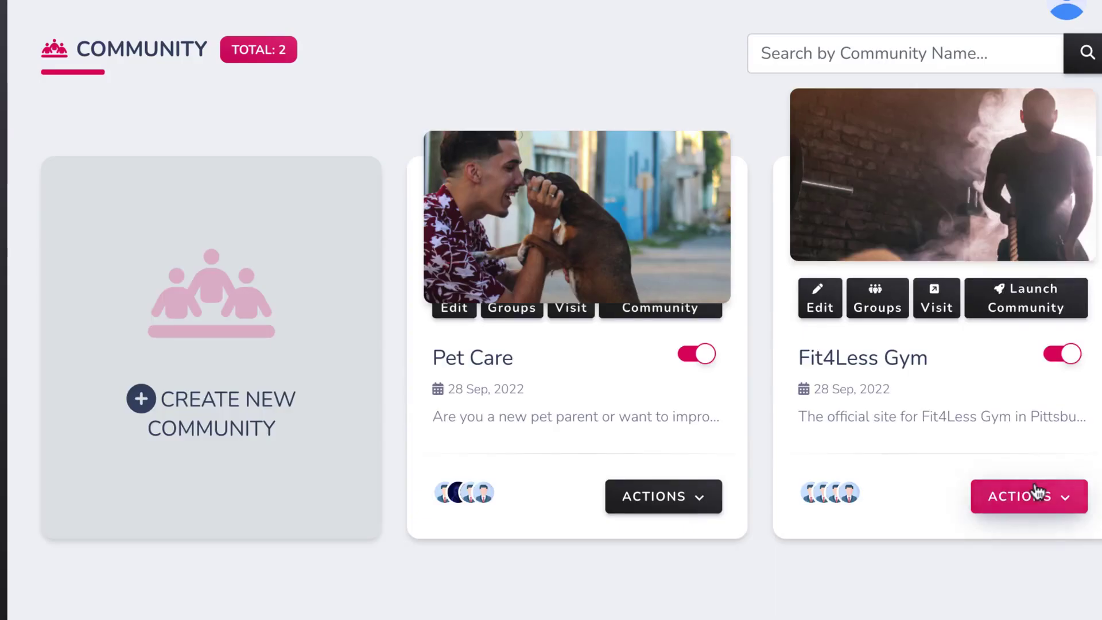
Open the Weight Collection Kit from Fit4Less Gym's assets for editing, review its pricing and webhook settings, and save it.
{"action": "left_click", "coordinate": [1033, 494]}
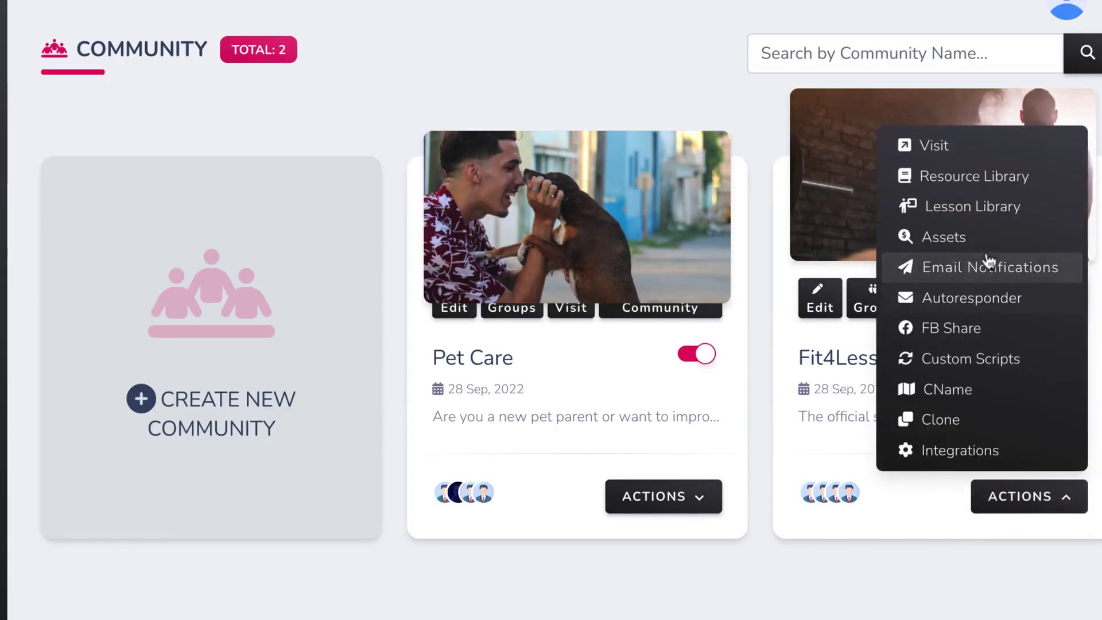
{"action": "left_click", "coordinate": [979, 236]}
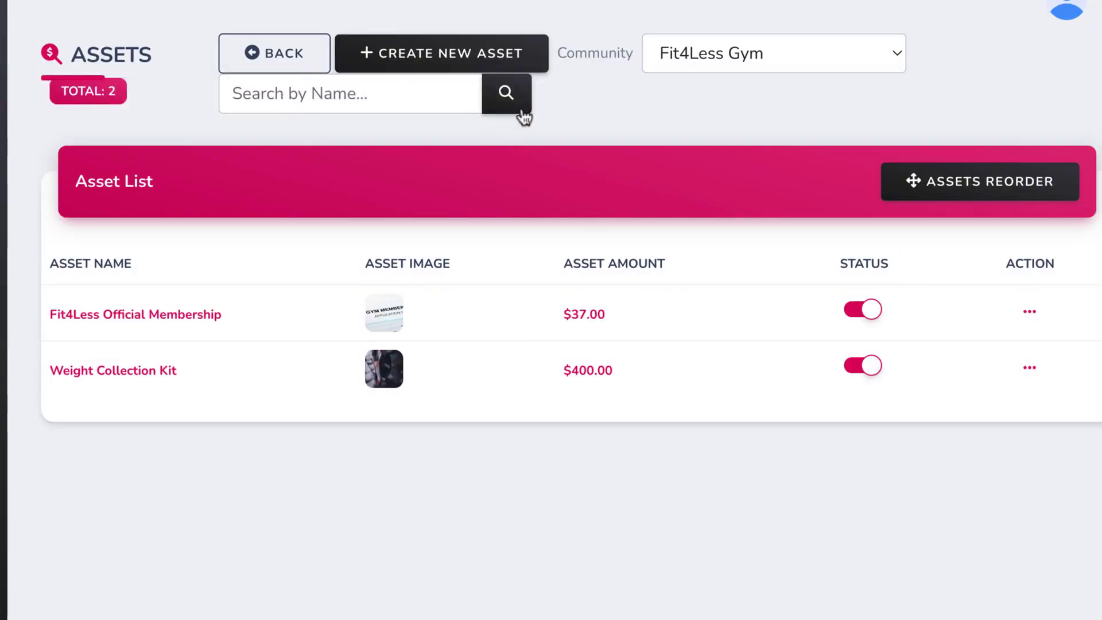
{"action": "left_click", "coordinate": [1011, 367]}
{"action": "left_click", "coordinate": [946, 411]}
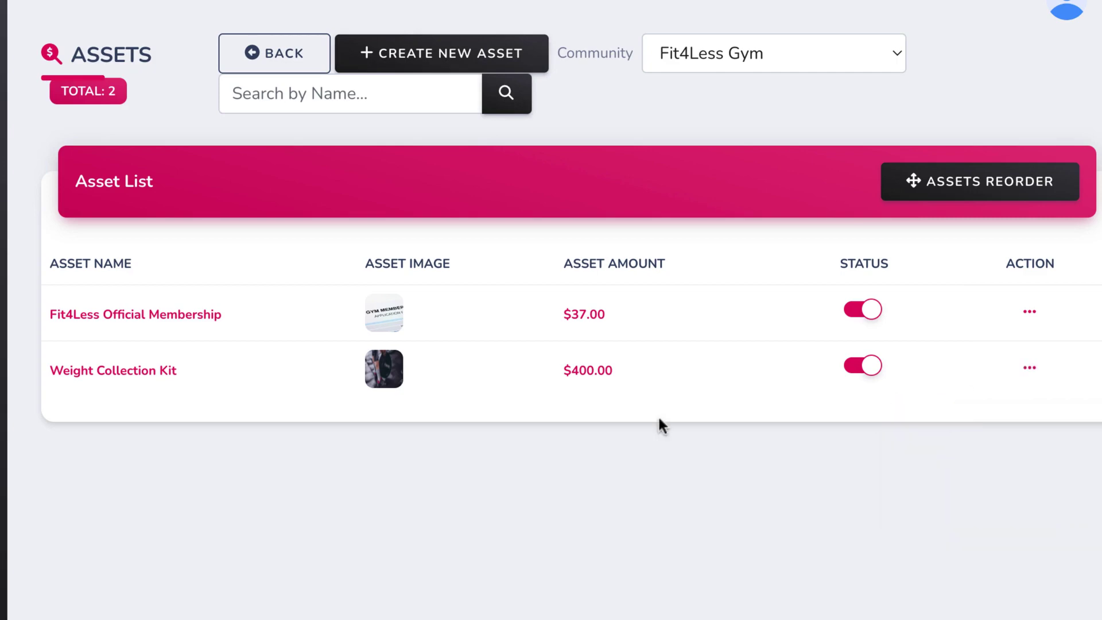
{"action": "scroll", "coordinate": [659, 418], "scroll_direction": "down", "scroll_amount": 4}
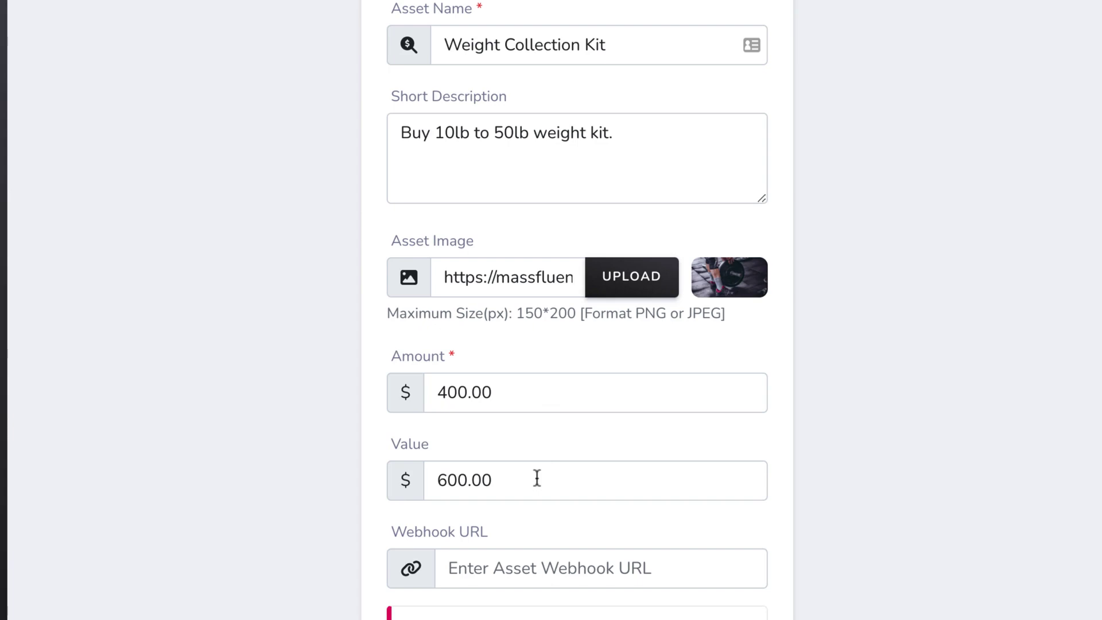
{"action": "scroll", "coordinate": [536, 478], "scroll_direction": "down", "scroll_amount": 3}
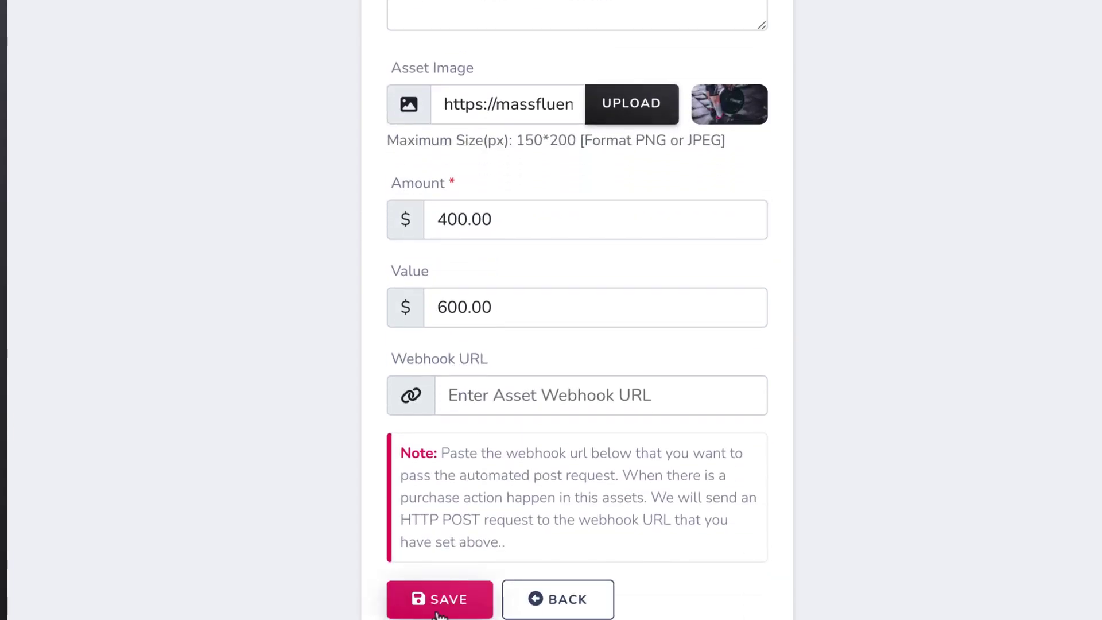
{"action": "left_click", "coordinate": [436, 612]}
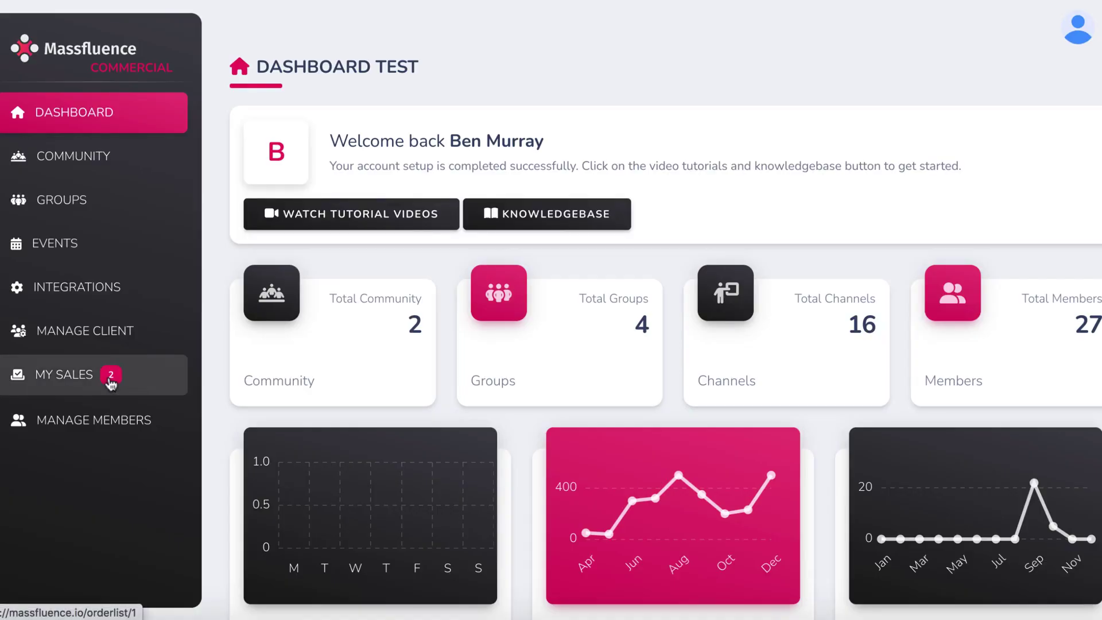
{"action": "left_click", "coordinate": [111, 380]}
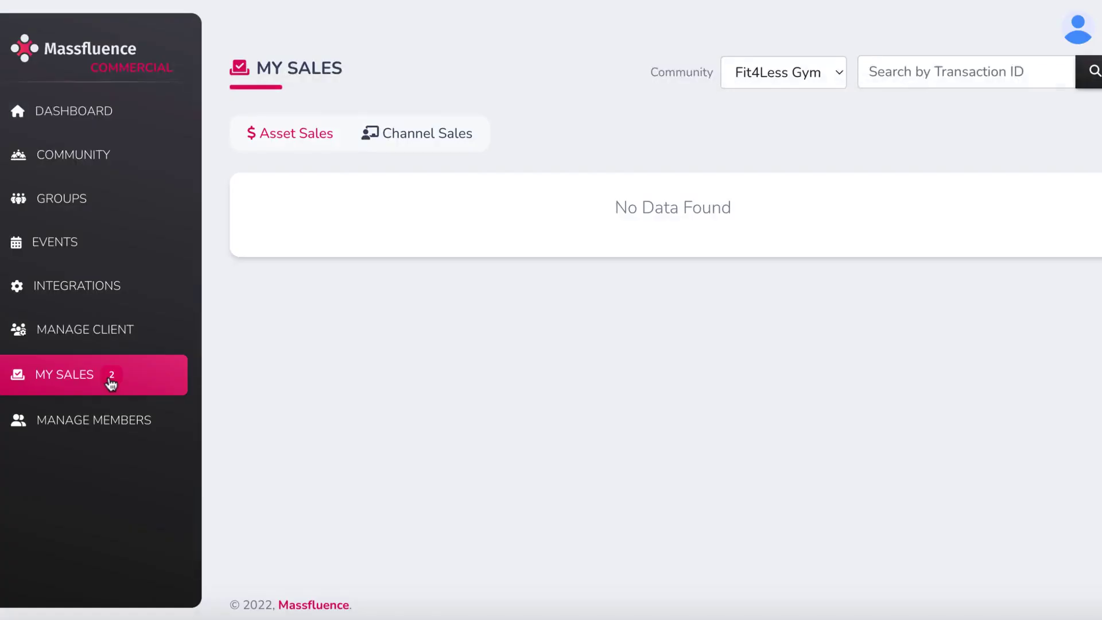
{"action": "left_click", "coordinate": [340, 167]}
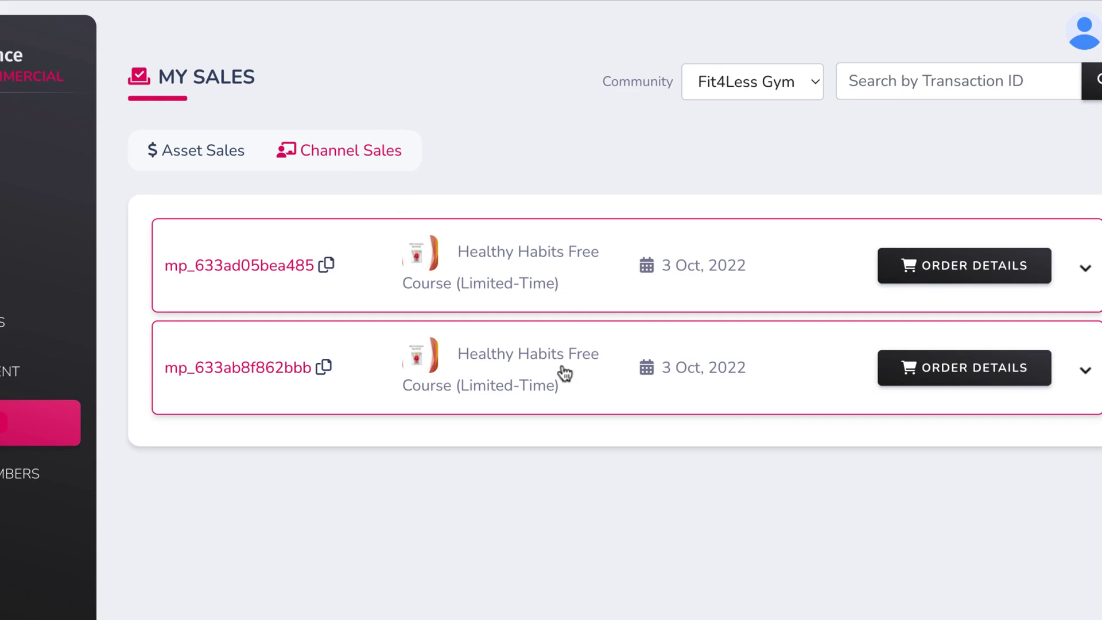
{"action": "left_click", "coordinate": [941, 270]}
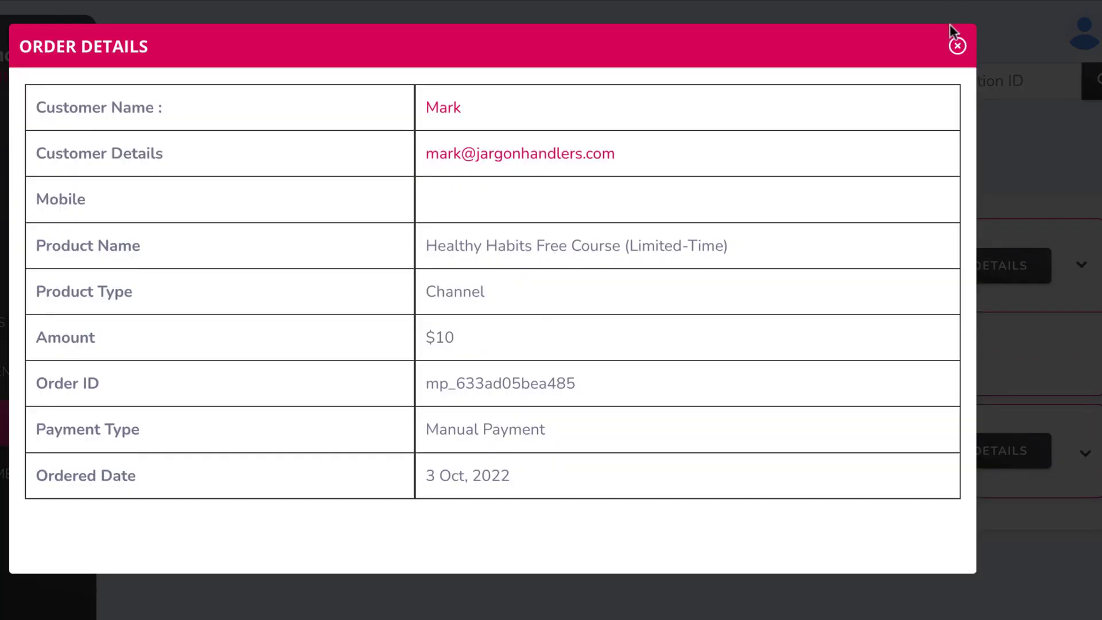
{"action": "left_click", "coordinate": [956, 45]}
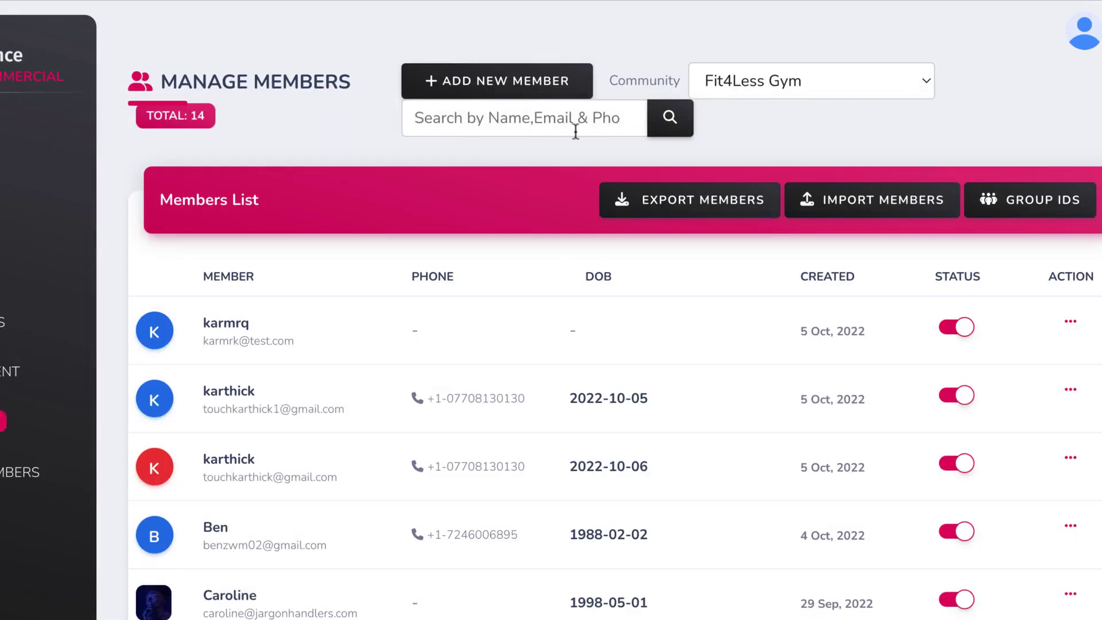
Review the CSV import form for Fit4Less Gym's members and the management actions available for an individual member.
{"action": "left_click", "coordinate": [865, 197]}
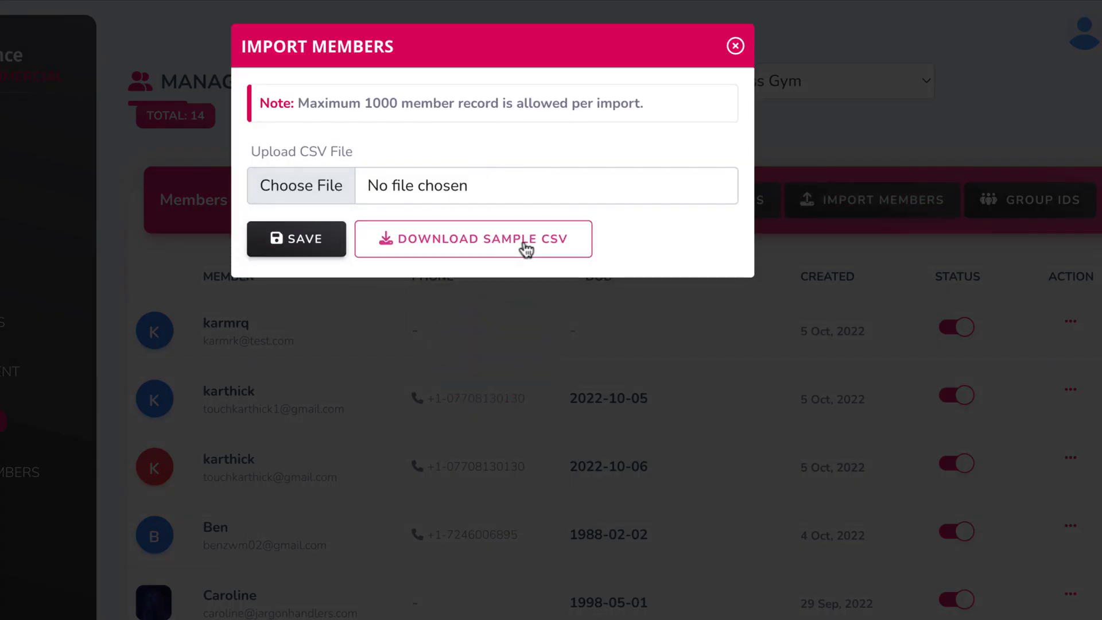
{"action": "left_click", "coordinate": [736, 47]}
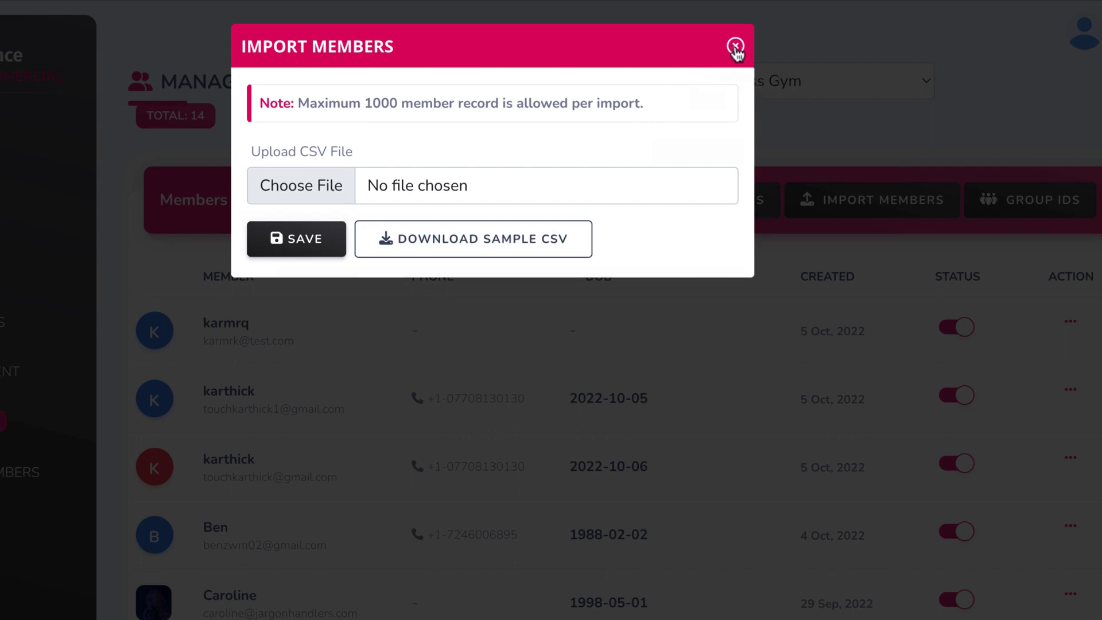
{"action": "left_click", "coordinate": [1071, 392]}
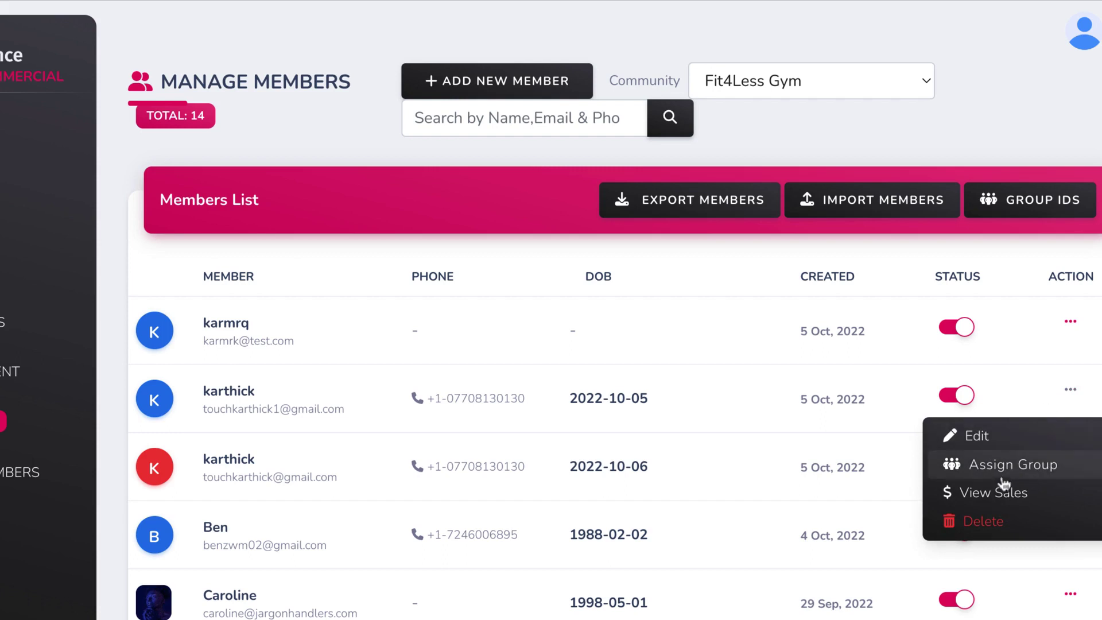
{"action": "left_click", "coordinate": [952, 89]}
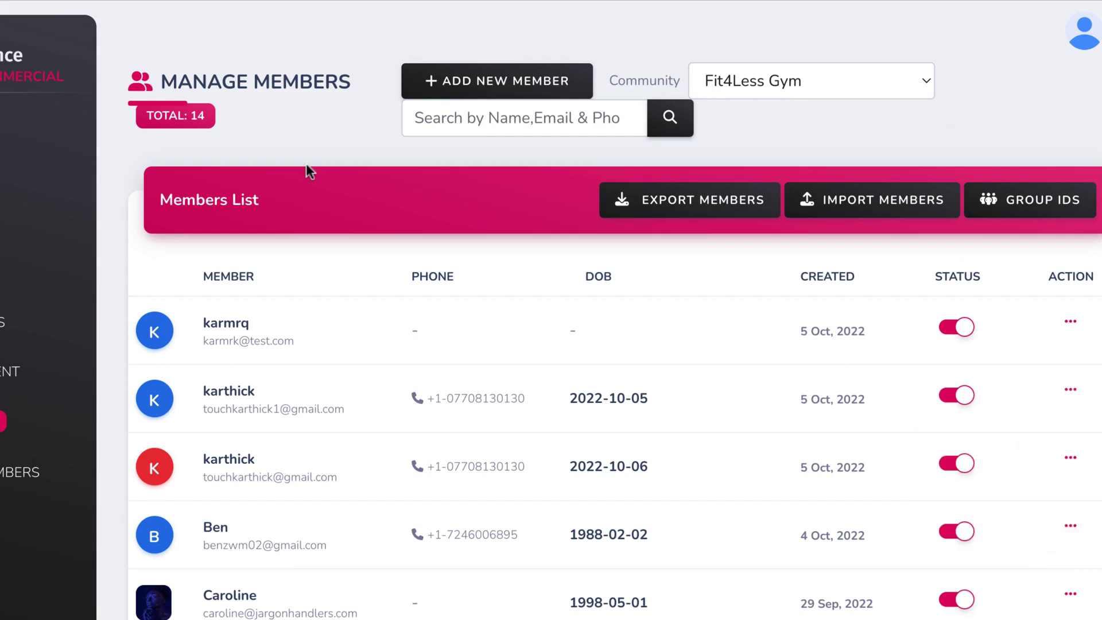
Return to the dashboard, open client management and look through the form for adding a client.
{"action": "left_click", "coordinate": [6, 127]}
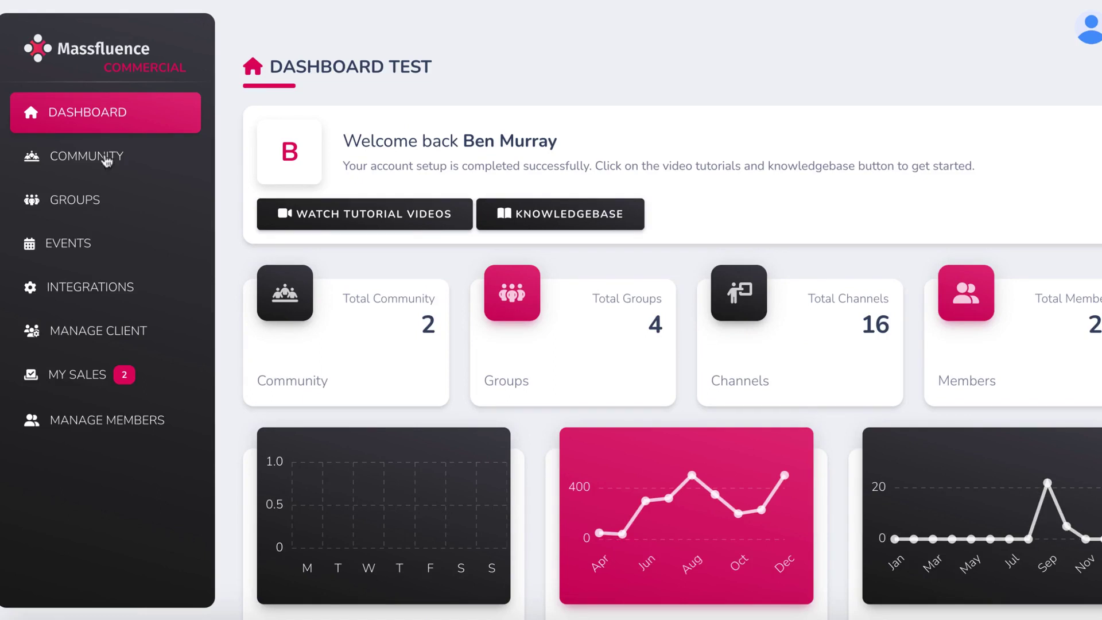
{"action": "left_click", "coordinate": [83, 331]}
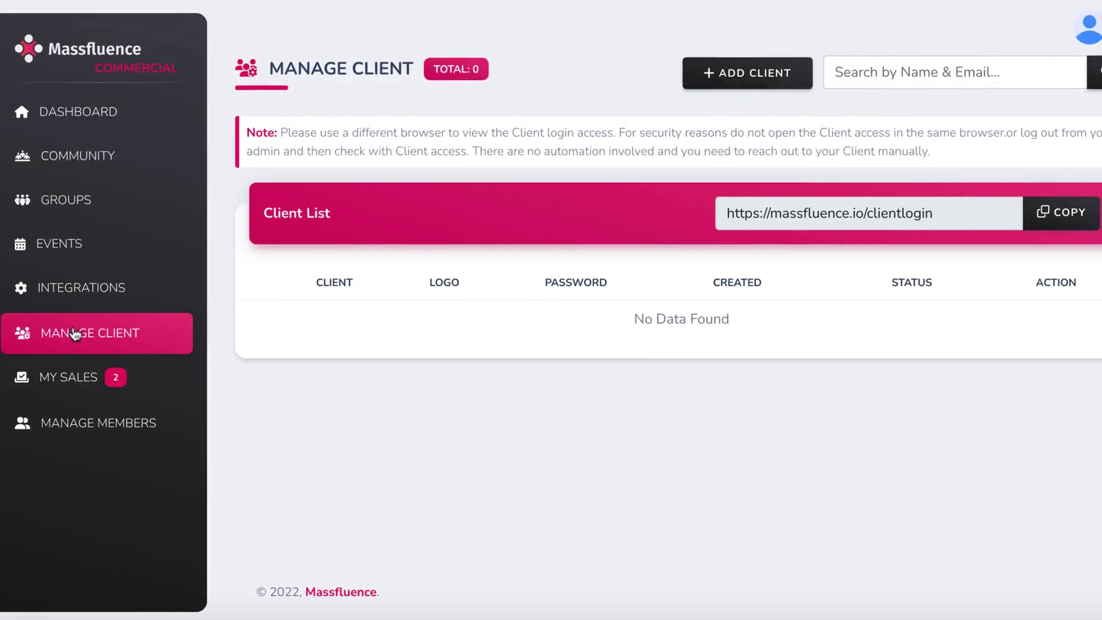
{"action": "left_click", "coordinate": [645, 101]}
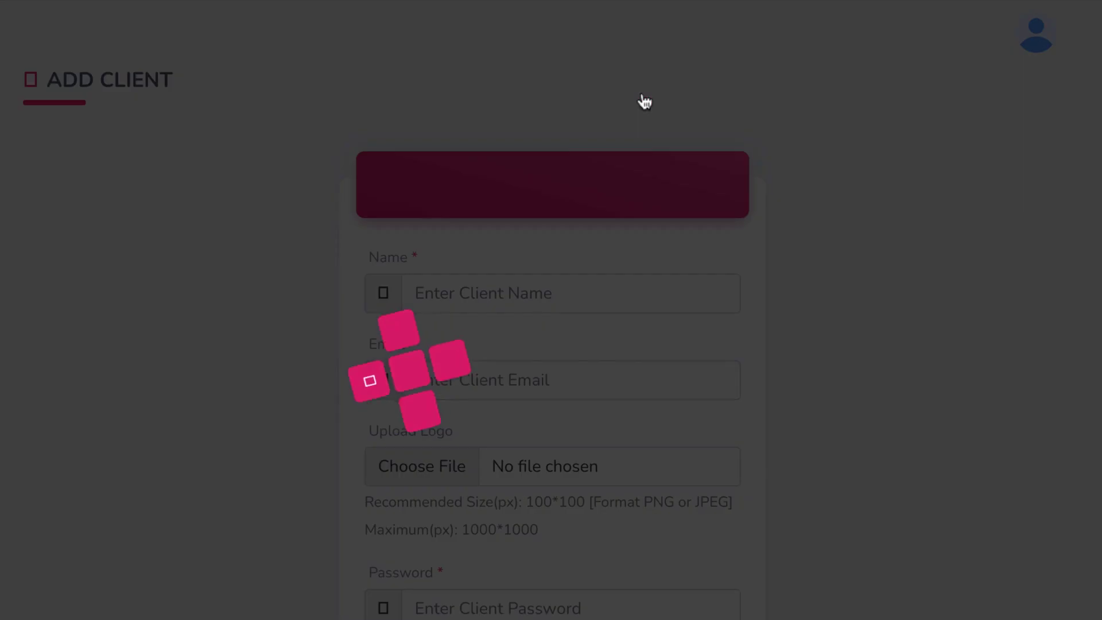
{"action": "scroll", "coordinate": [518, 285], "scroll_direction": "down", "scroll_amount": 2}
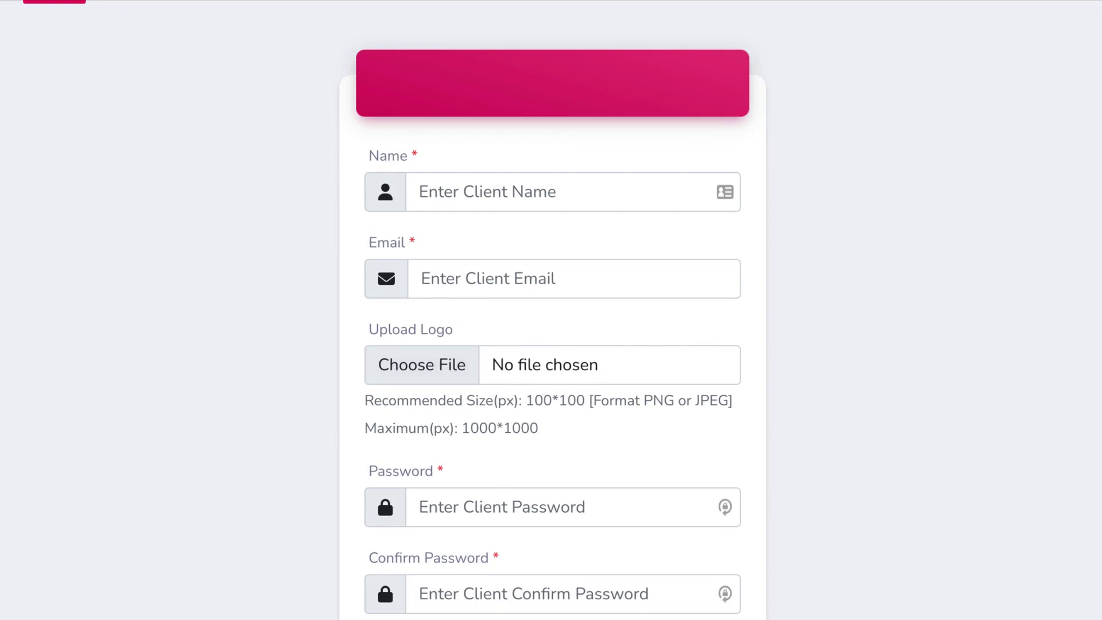
{"action": "scroll", "coordinate": [528, 405], "scroll_direction": "up", "scroll_amount": 2}
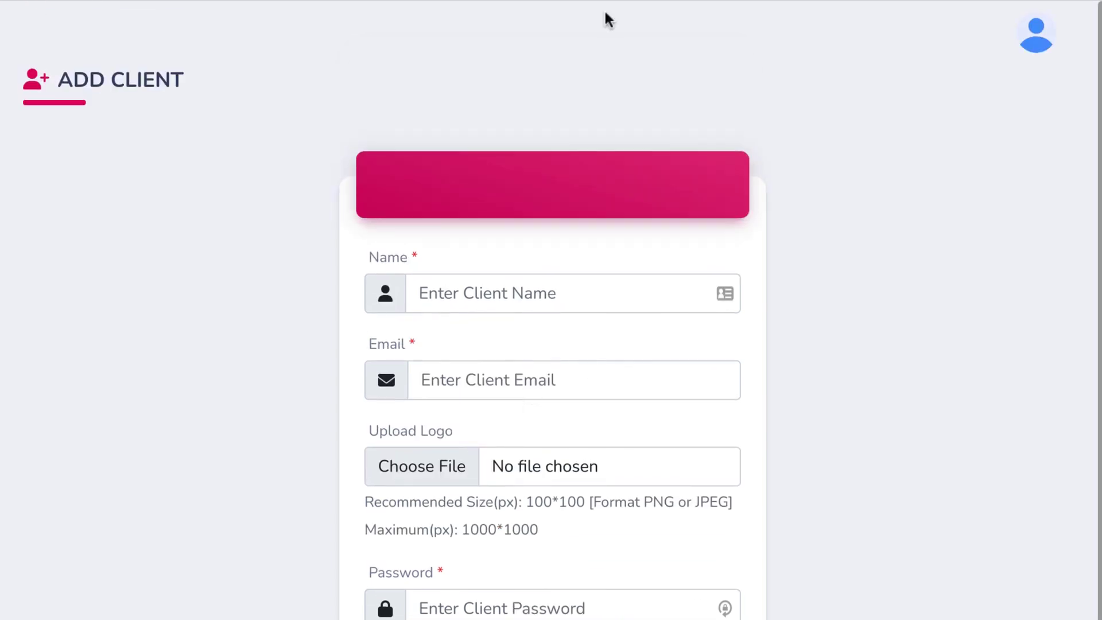